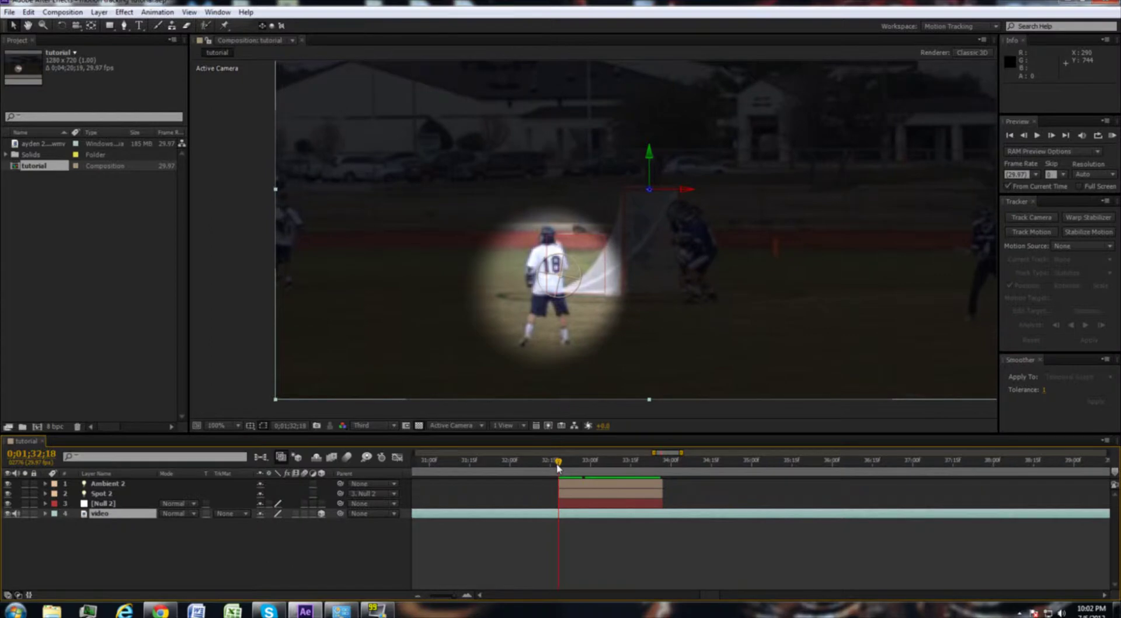
Step: Delete the Ambient 2, Spot 2 and Null 2 layers, keeping only the video layer
{"action": "key", "text": "space"}
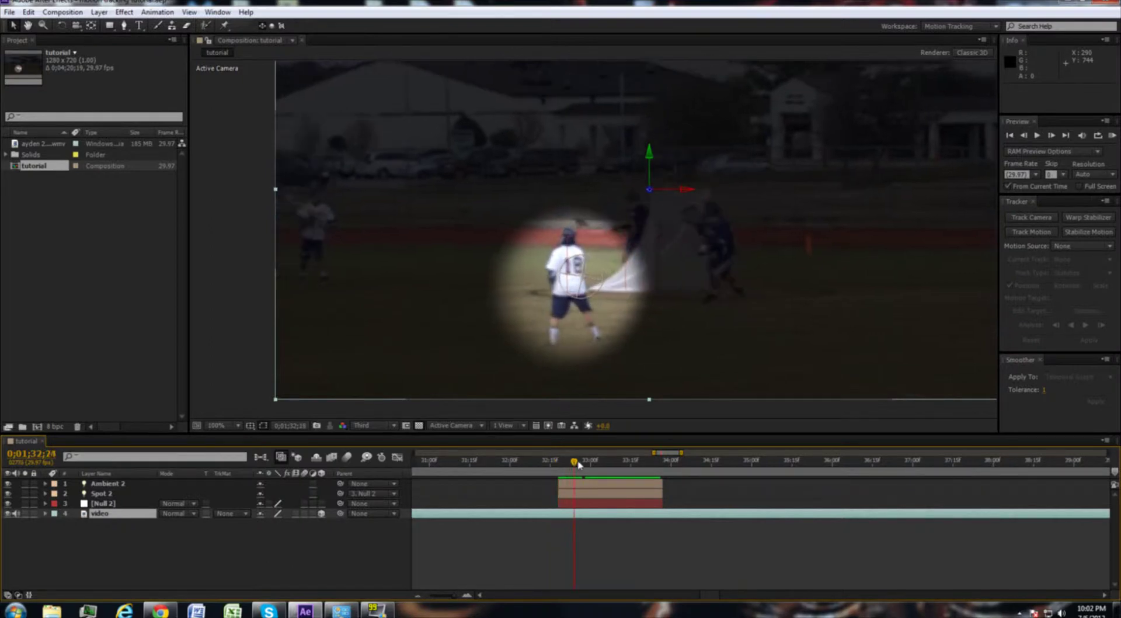
{"action": "mouse_move", "coordinate": [607, 464]}
{"action": "left_mouse_down"}
{"action": "mouse_move", "coordinate": [541, 466]}
{"action": "mouse_move", "coordinate": [677, 462]}
{"action": "mouse_move", "coordinate": [604, 461]}
{"action": "left_mouse_up"}
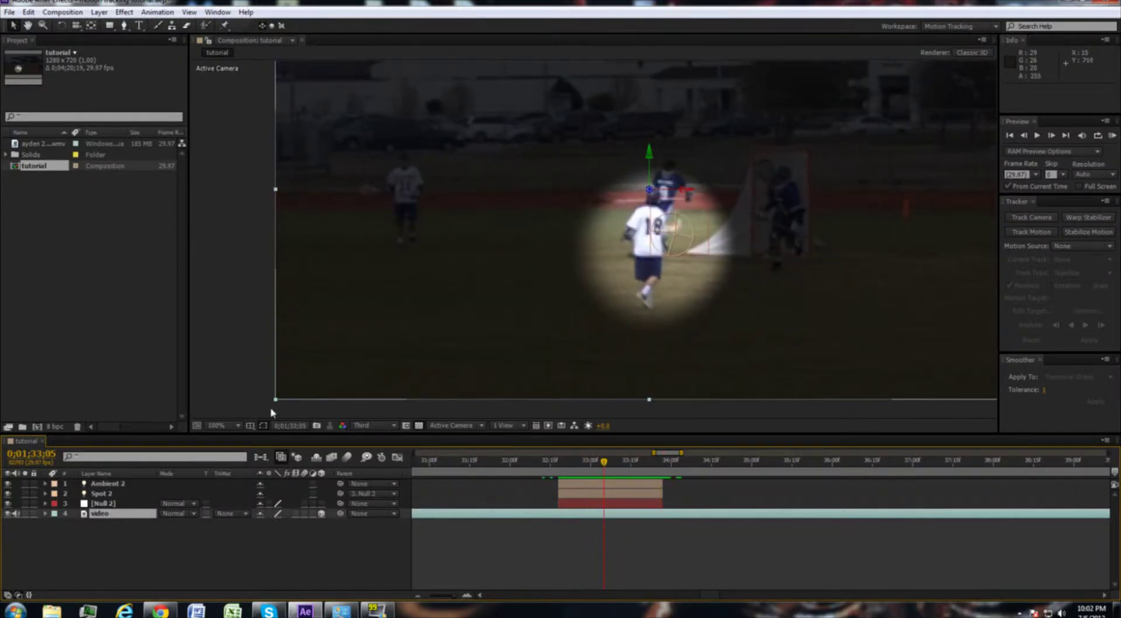
{"action": "left_click", "coordinate": [109, 484]}
{"action": "left_click", "coordinate": [99, 503], "text": "shift"}
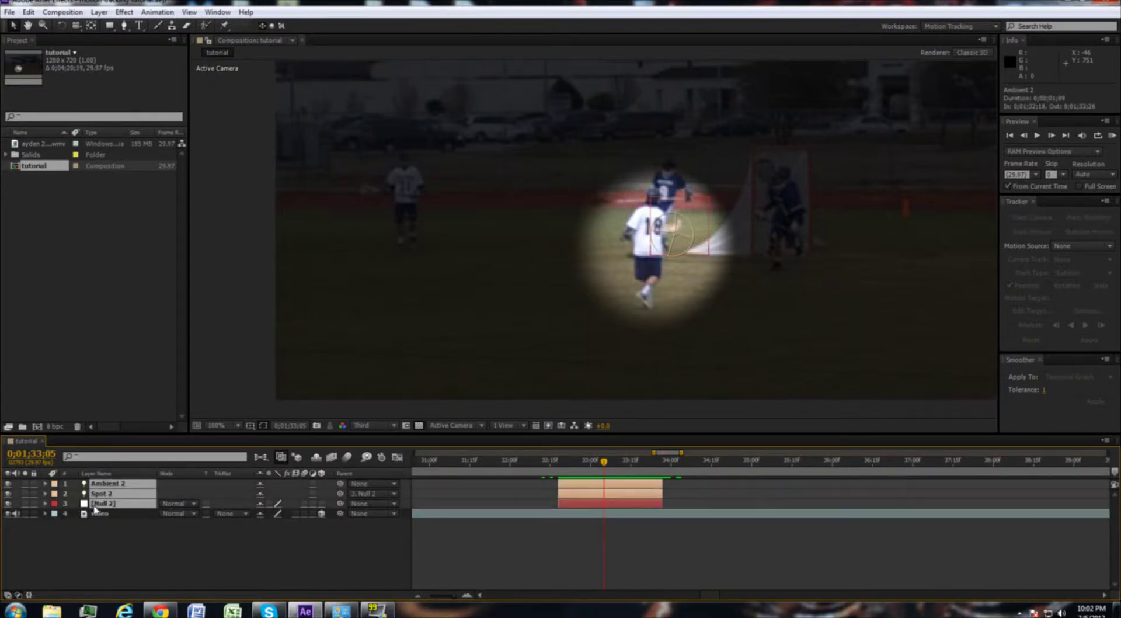
{"action": "key", "text": "Delete"}
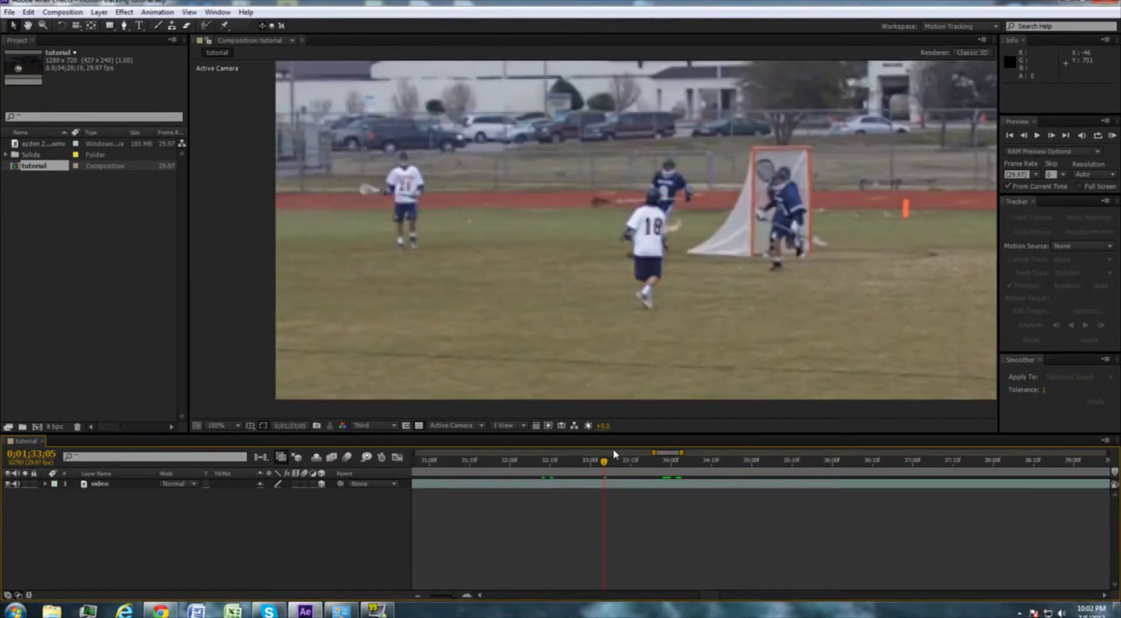
Step: Step the current time back frame by frame to 0;01;32;18
{"action": "left_click", "coordinate": [1026, 138]}
{"action": "left_click", "coordinate": [1027, 138]}
{"action": "left_click", "coordinate": [1026, 139]}
{"action": "left_click", "coordinate": [1027, 139]}
{"action": "left_click", "coordinate": [1026, 139]}
{"action": "left_click", "coordinate": [1027, 138]}
{"action": "left_click", "coordinate": [1027, 139]}
{"action": "left_click", "coordinate": [1026, 138]}
{"action": "left_click", "coordinate": [1026, 139]}
{"action": "left_click", "coordinate": [1027, 138]}
{"action": "left_click", "coordinate": [1026, 138]}
{"action": "left_click", "coordinate": [1026, 138]}
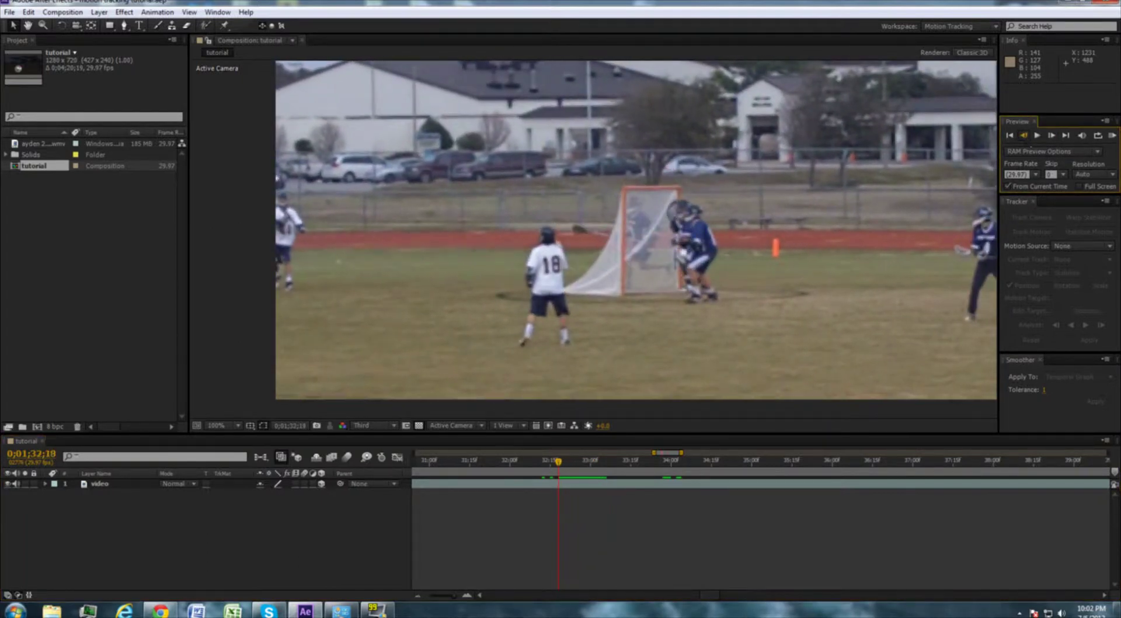
{"action": "left_click", "coordinate": [1027, 138]}
{"action": "left_click", "coordinate": [1028, 139]}
{"action": "left_click", "coordinate": [1055, 138]}
{"action": "left_click", "coordinate": [1055, 138]}
Step: Add a null object and trim its in point to 0;01;32;18
{"action": "key", "text": "ctrl+alt+shift+y"}
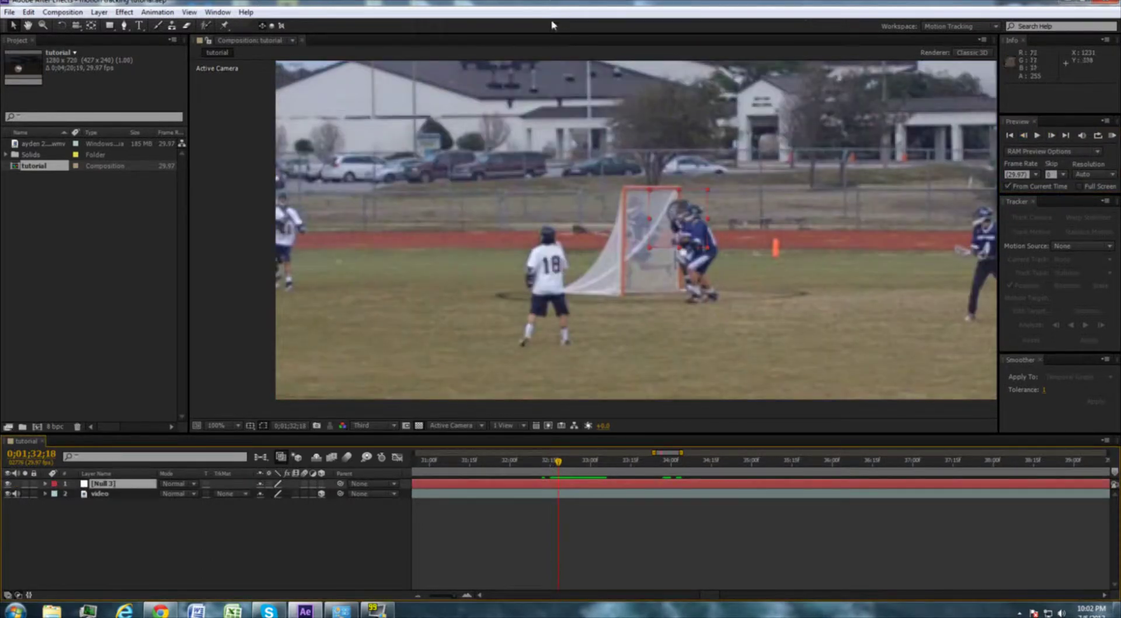
{"action": "left_click", "coordinate": [109, 12]}
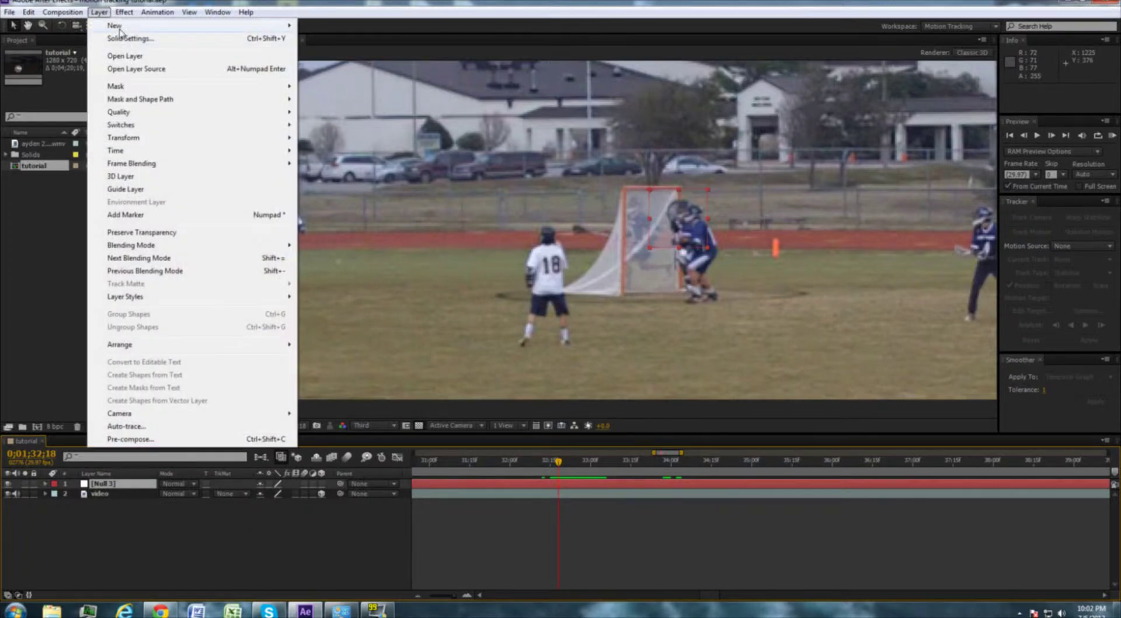
{"action": "mouse_move", "coordinate": [120, 27]}
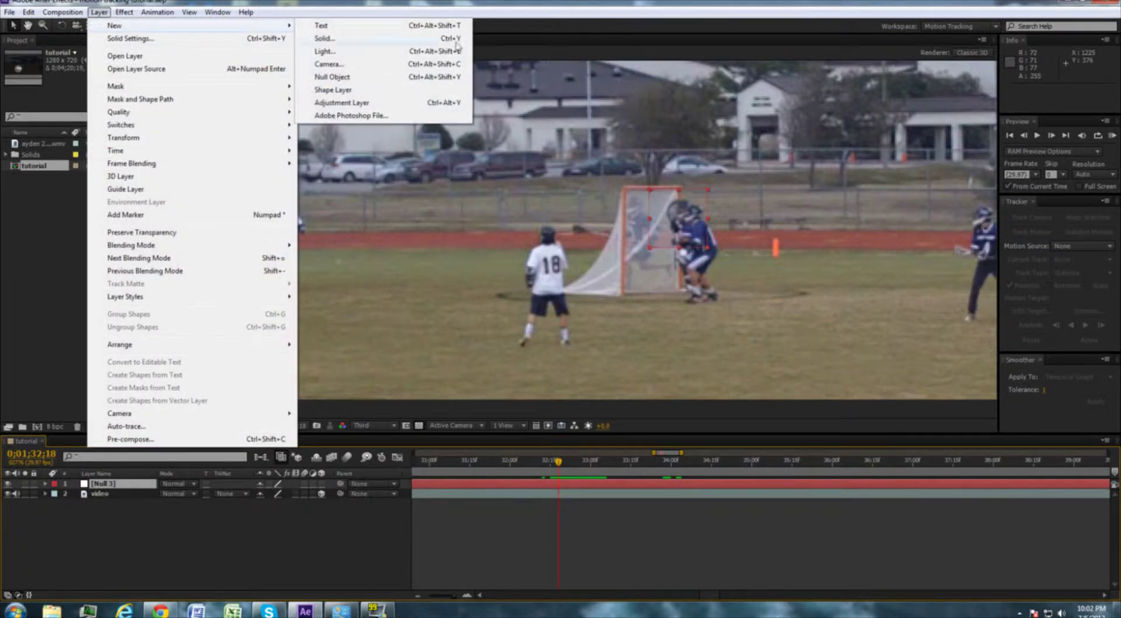
{"action": "left_click", "coordinate": [458, 585]}
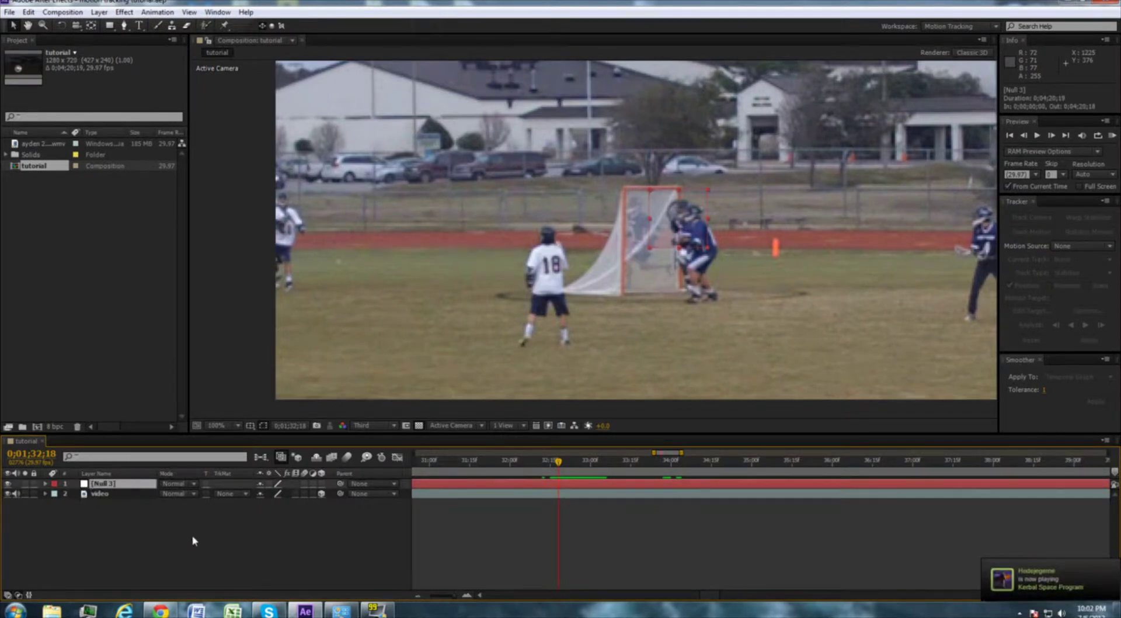
{"action": "key", "text": "alt+bracketleft"}
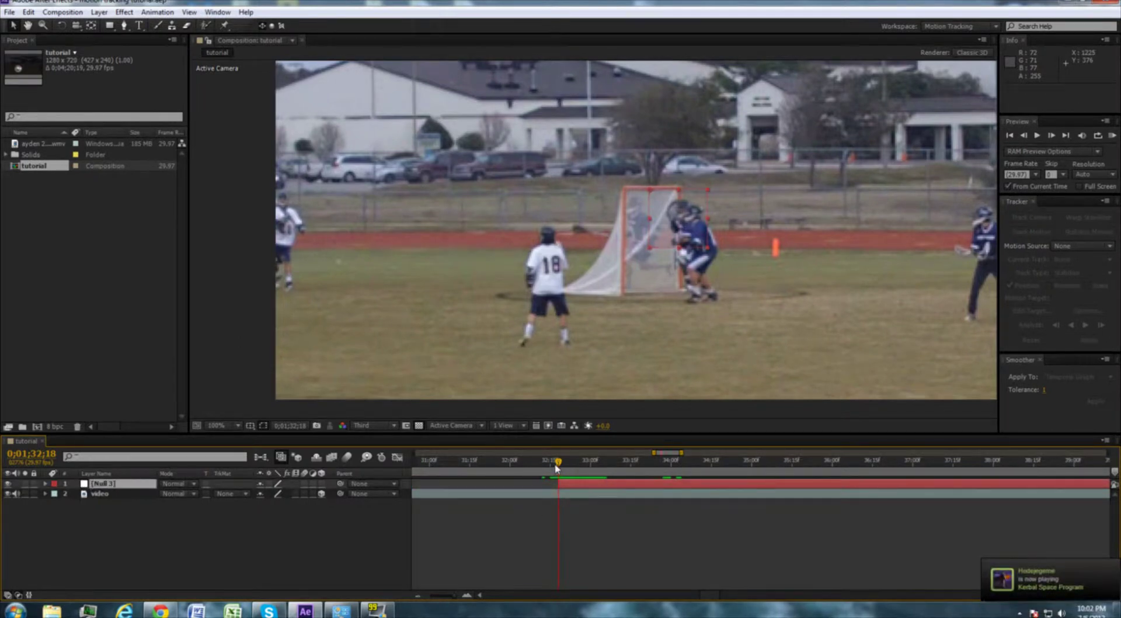
Step: Trim the null layer's out point to 0;01;33;27
{"action": "left_click_drag", "start_coordinate": [559, 467], "coordinate": [604, 461]}
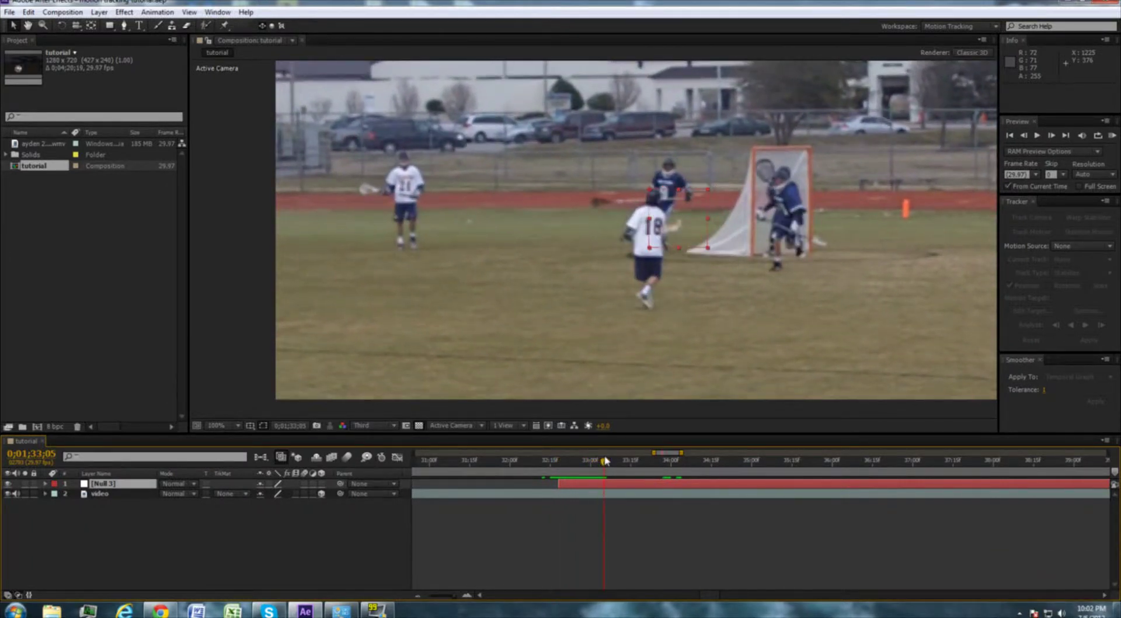
{"action": "left_click_drag", "start_coordinate": [605, 462], "coordinate": [650, 444]}
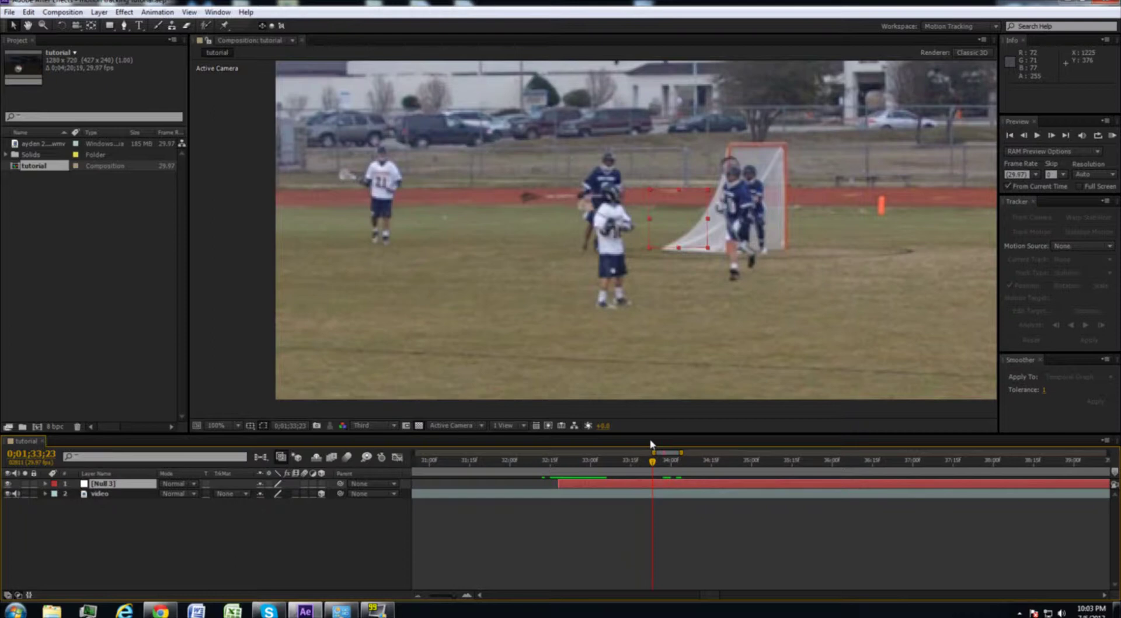
{"action": "left_click_drag", "start_coordinate": [653, 444], "coordinate": [663, 443]}
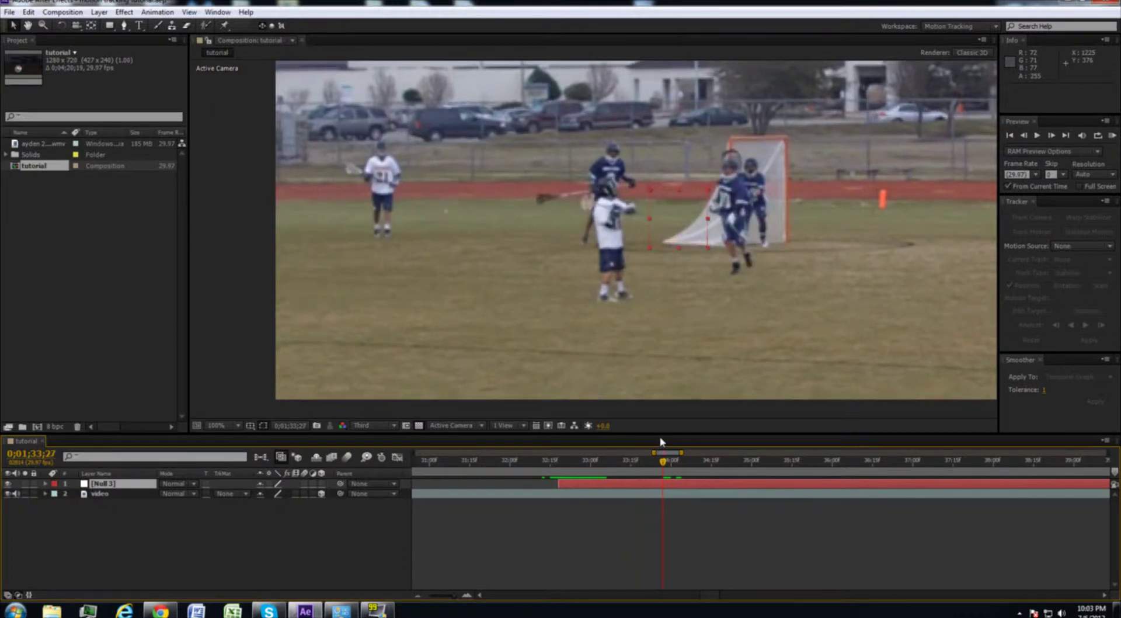
{"action": "key", "text": "alt+bracketright"}
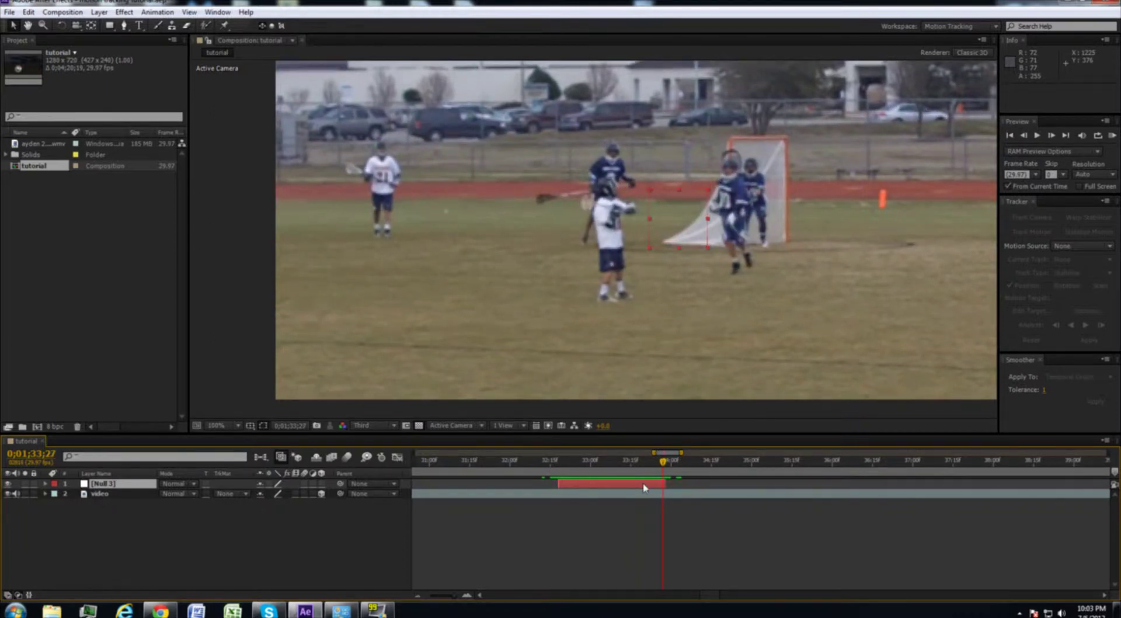
Step: Return the current time to 0;01;32;18 and start Track Motion on the video layer
{"action": "left_click_drag", "start_coordinate": [665, 465], "coordinate": [559, 480]}
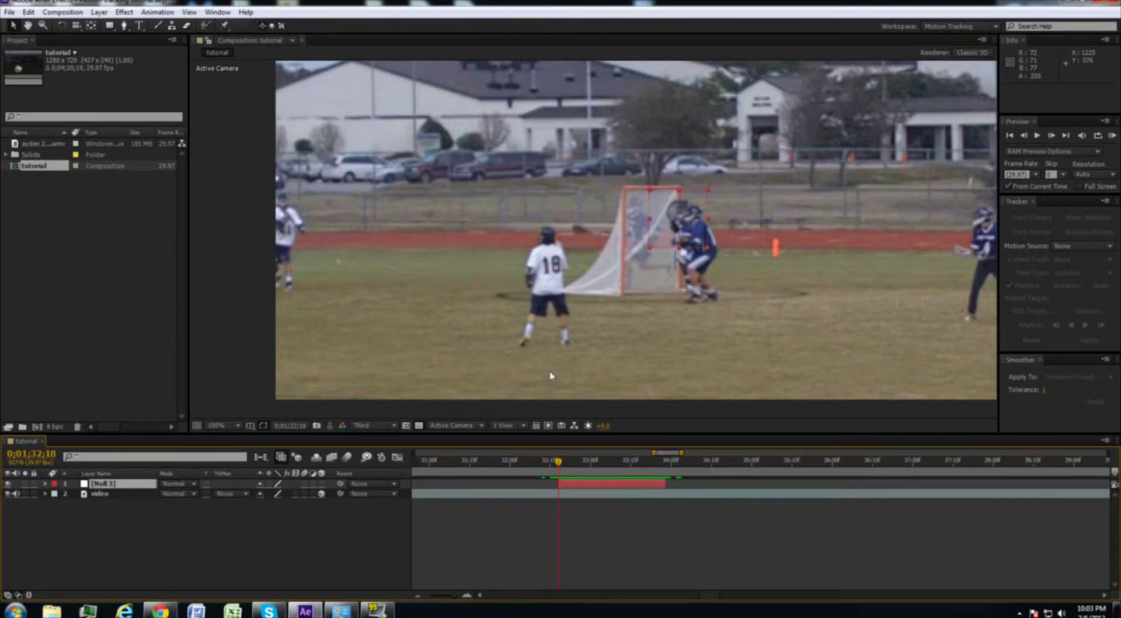
{"action": "left_click", "coordinate": [98, 495]}
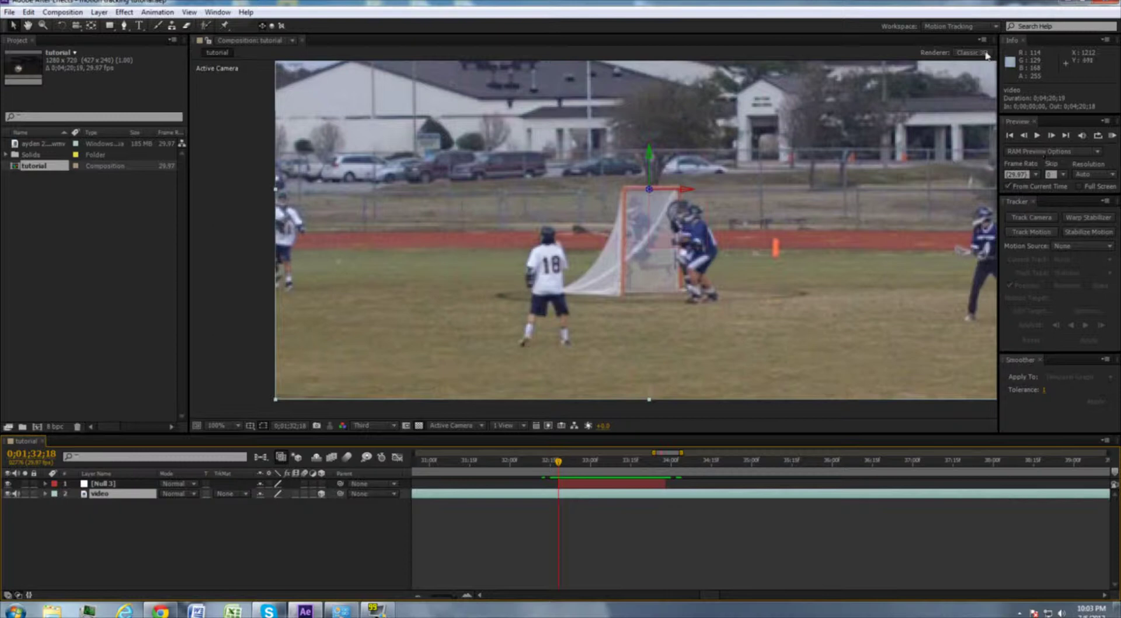
{"action": "left_click", "coordinate": [980, 29]}
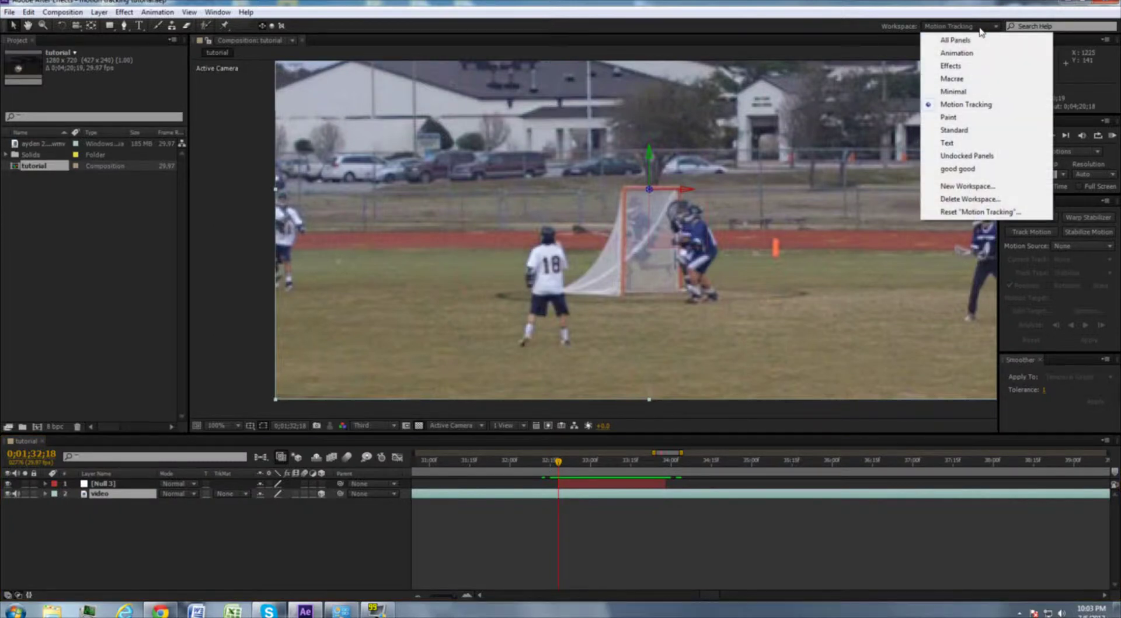
{"action": "left_click", "coordinate": [980, 29]}
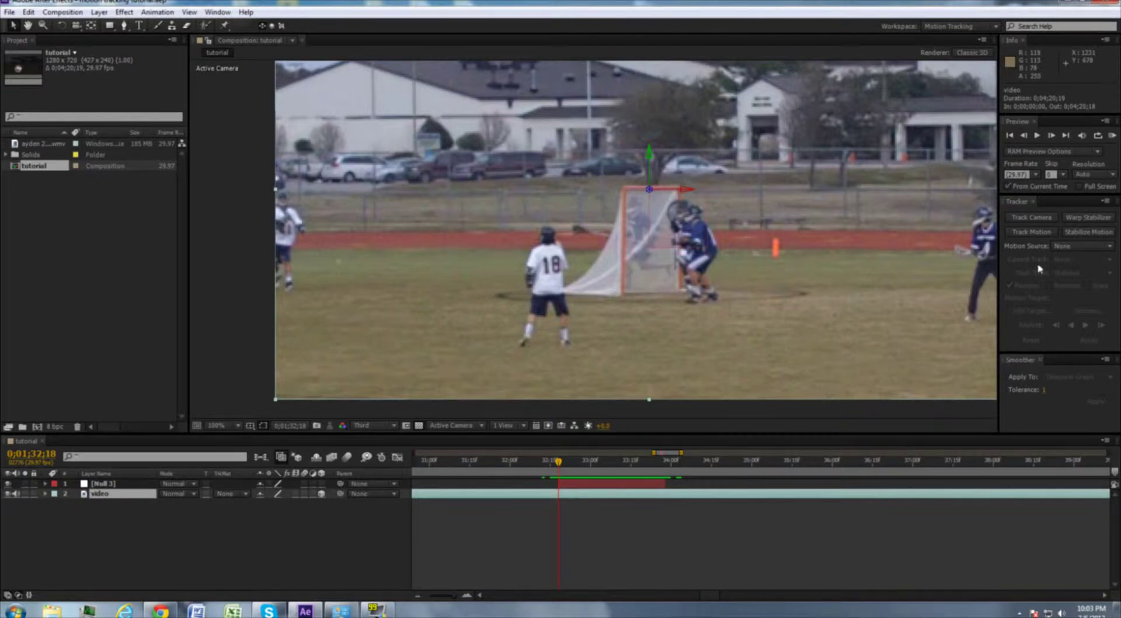
{"action": "left_click", "coordinate": [1030, 232]}
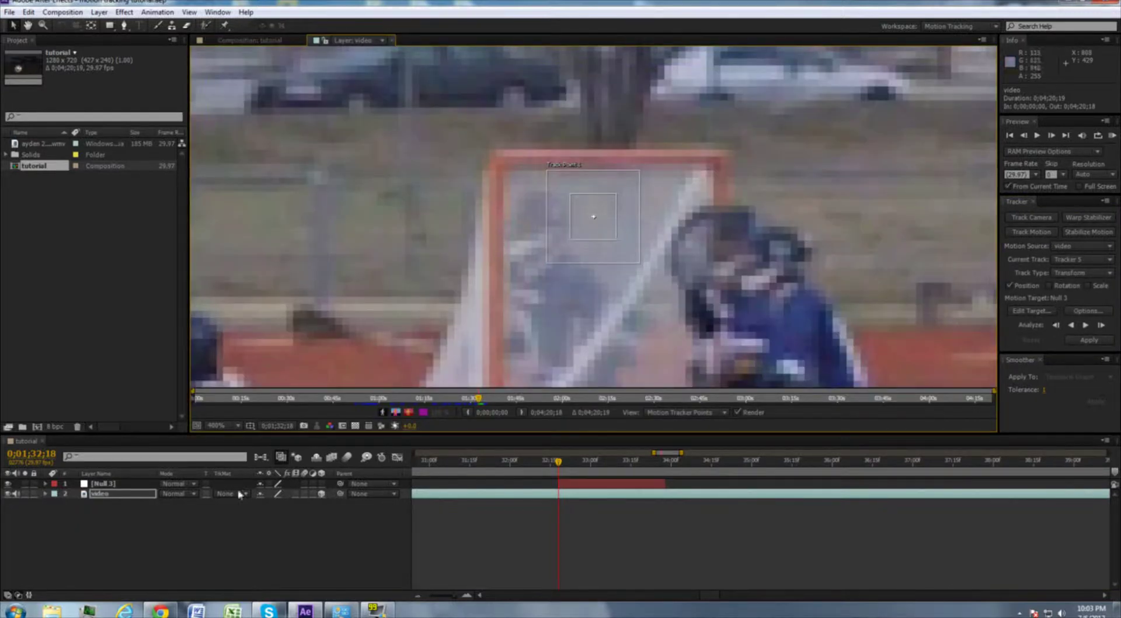
Step: Move the track point from the goal net onto the helmet of player number 18
{"action": "scroll", "coordinate": [638, 300], "scroll_direction": "up", "scroll_amount": 2}
{"action": "scroll", "coordinate": [584, 286], "scroll_direction": "down", "scroll_amount": 5}
{"action": "scroll", "coordinate": [573, 239], "scroll_direction": "up", "scroll_amount": 2}
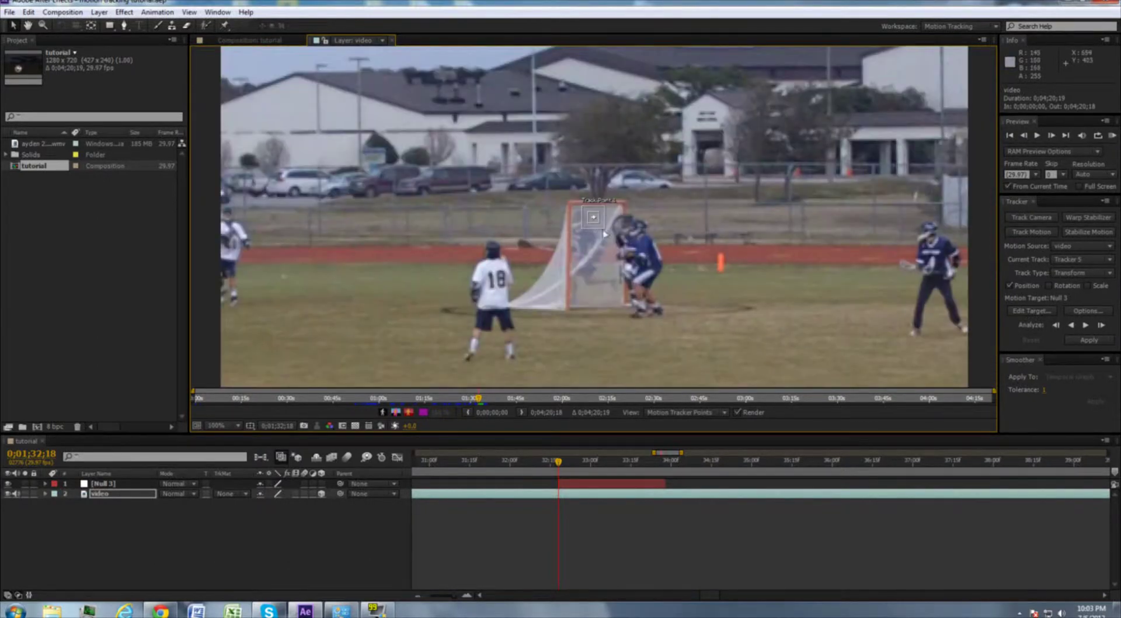
{"action": "left_click_drag", "start_coordinate": [594, 217], "coordinate": [493, 252]}
{"action": "scroll", "coordinate": [493, 251], "scroll_direction": "down", "scroll_amount": 1}
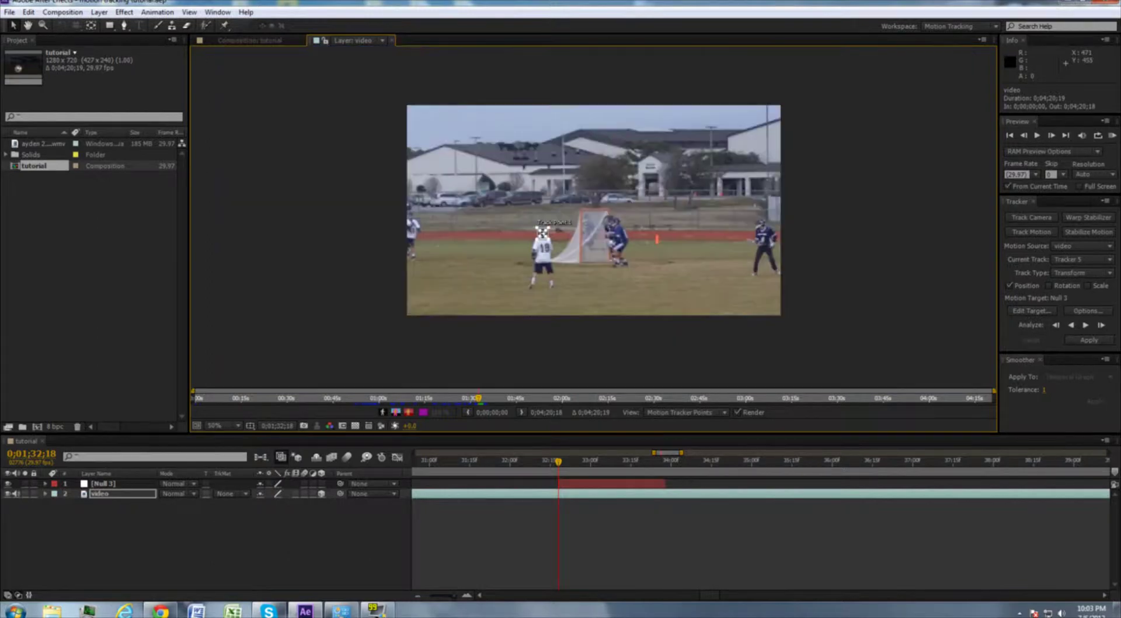
{"action": "scroll", "coordinate": [493, 252], "scroll_direction": "up", "scroll_amount": 5}
{"action": "mouse_move", "coordinate": [594, 215]}
{"action": "left_mouse_down"}
{"action": "mouse_move", "coordinate": [623, 244]}
{"action": "mouse_move", "coordinate": [592, 211]}
{"action": "left_mouse_up"}
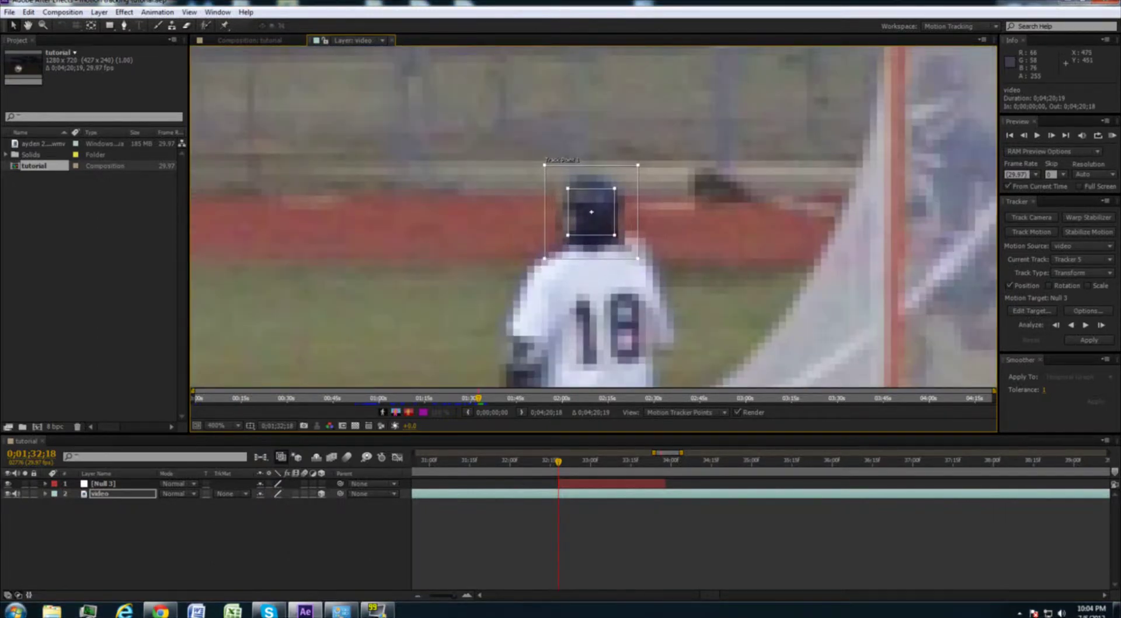
Step: Fit the inner feature region to the helmet and enlarge the outer search region down over the jersey number
{"action": "left_click_drag", "start_coordinate": [638, 258], "coordinate": [710, 321]}
{"action": "mouse_move", "coordinate": [614, 235]}
{"action": "left_mouse_down"}
{"action": "mouse_move", "coordinate": [660, 270]}
{"action": "mouse_move", "coordinate": [623, 251]}
{"action": "mouse_move", "coordinate": [589, 268]}
{"action": "mouse_move", "coordinate": [624, 249]}
{"action": "mouse_move", "coordinate": [591, 222]}
{"action": "mouse_move", "coordinate": [619, 247]}
{"action": "left_mouse_up"}
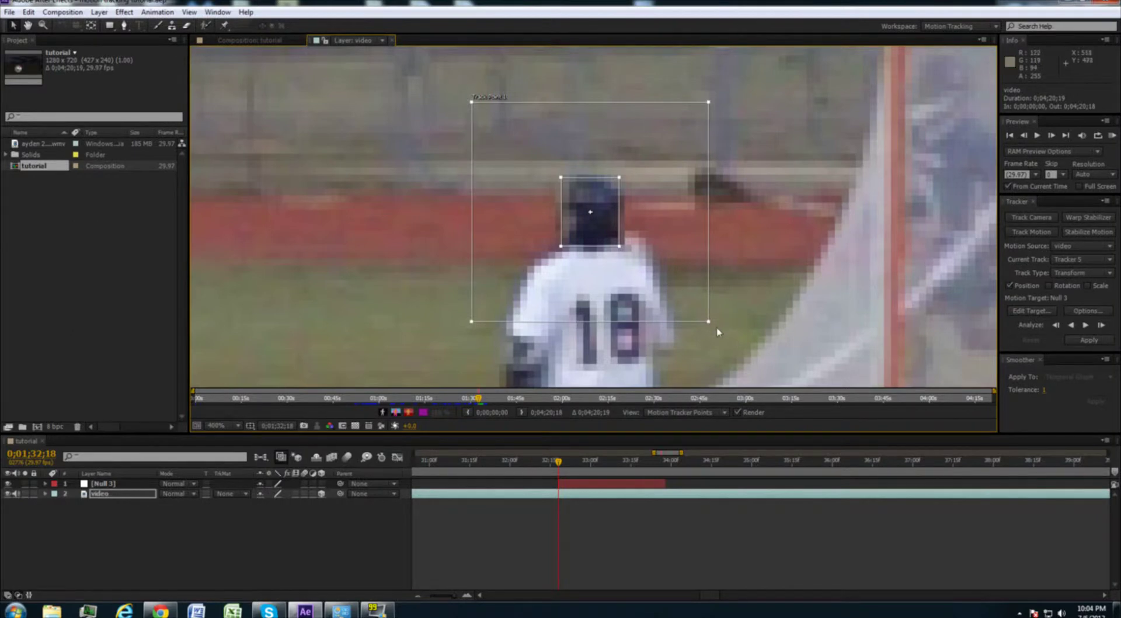
{"action": "left_click_drag", "start_coordinate": [710, 326], "coordinate": [734, 350]}
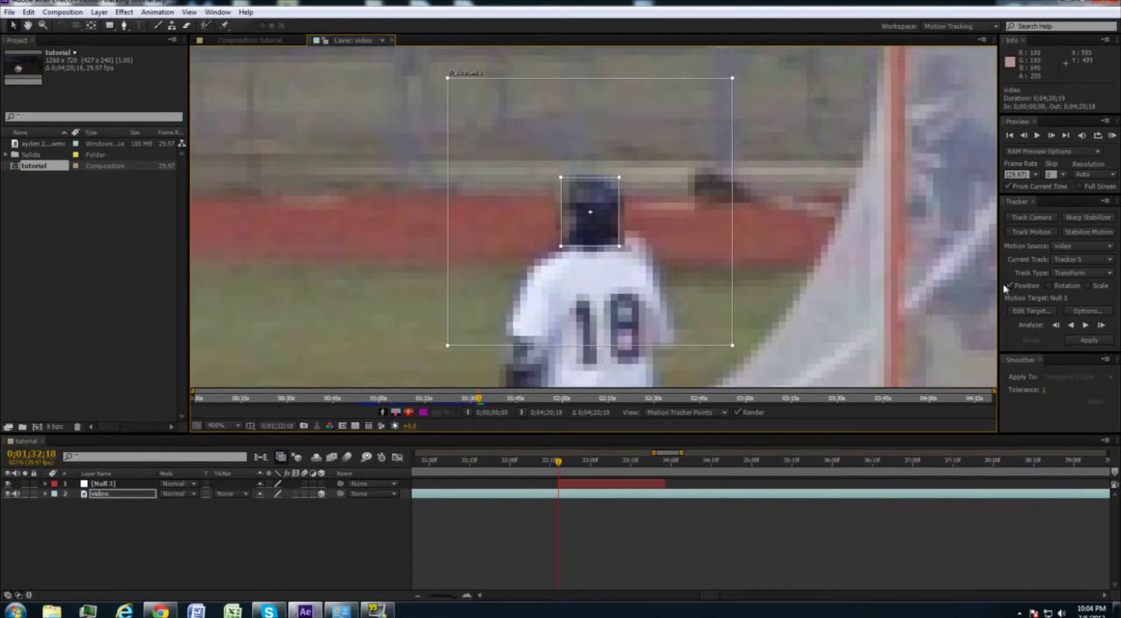
Step: Set the tracker's motion target to the Null 3 layer
{"action": "left_click", "coordinate": [1038, 316]}
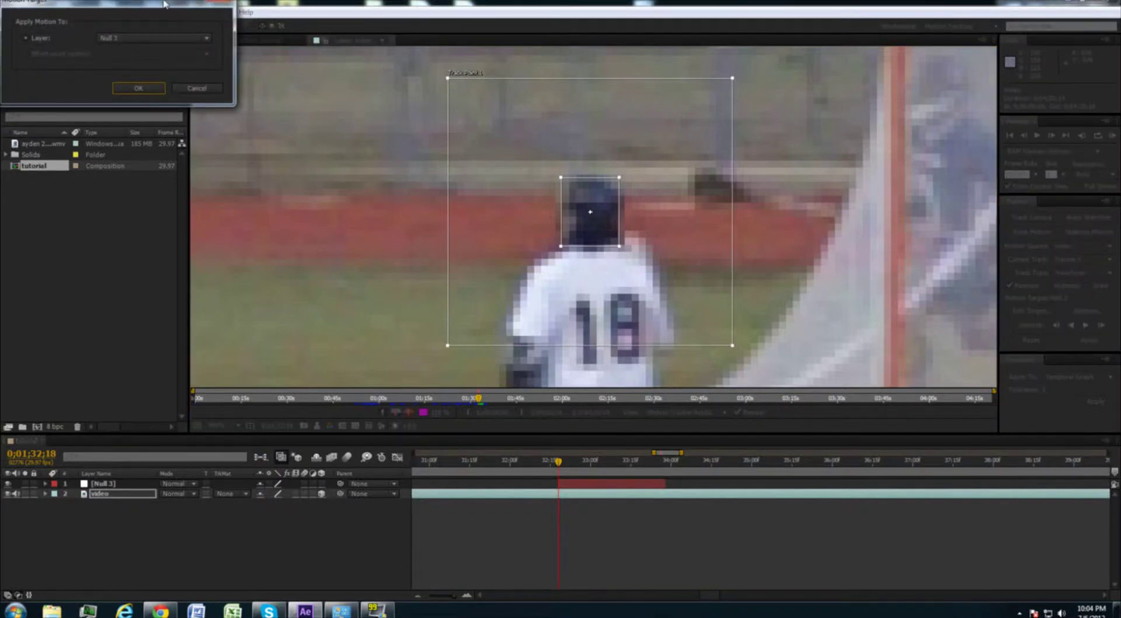
{"action": "left_click_drag", "start_coordinate": [155, 64], "coordinate": [155, 68]}
{"action": "left_click", "coordinate": [150, 97]}
{"action": "left_click", "coordinate": [114, 107]}
{"action": "left_click", "coordinate": [131, 149]}
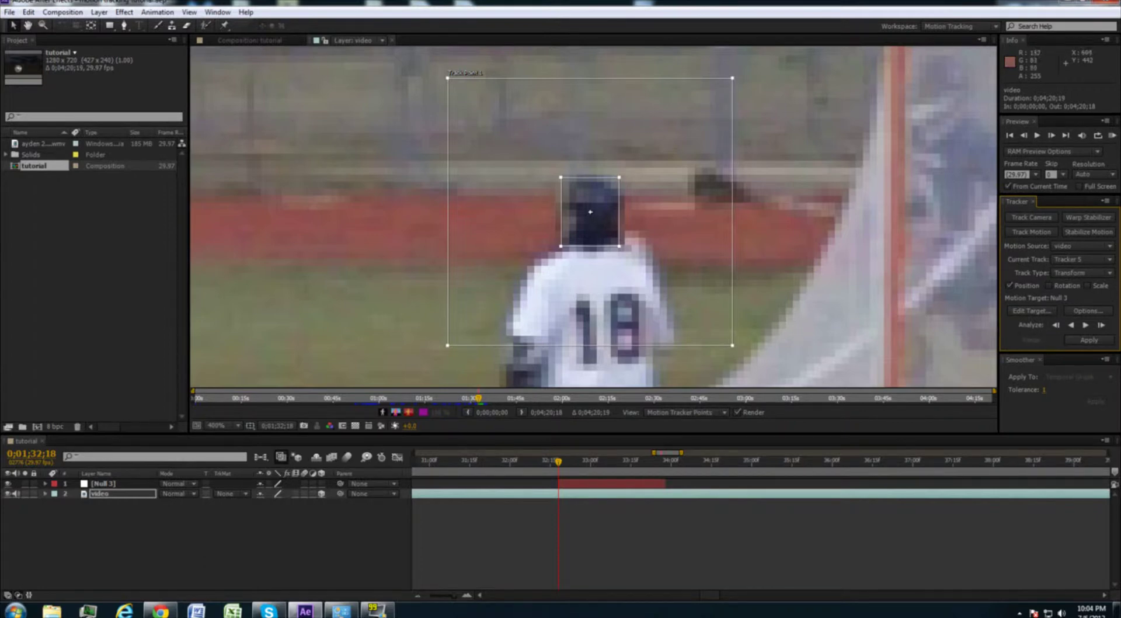
Step: Enlarge the track point's search region down to the player's waist and out to the goal net
{"action": "scroll", "coordinate": [733, 227], "scroll_direction": "up", "scroll_amount": 1}
{"action": "scroll", "coordinate": [733, 226], "scroll_direction": "down", "scroll_amount": 6}
{"action": "scroll", "coordinate": [593, 217], "scroll_direction": "up", "scroll_amount": 5}
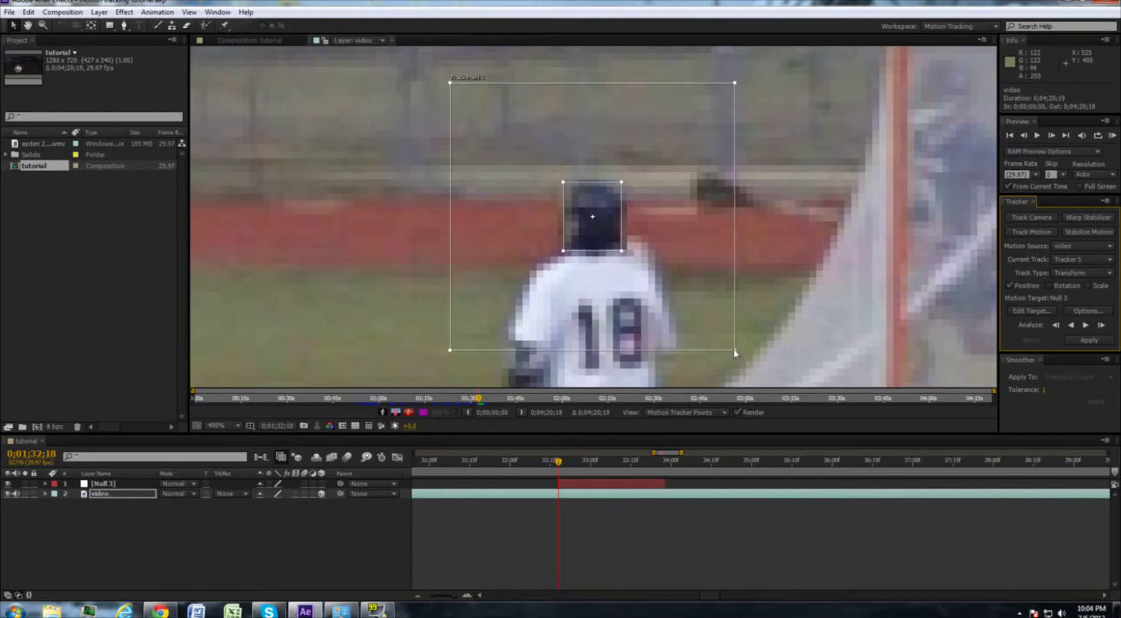
{"action": "left_click_drag", "start_coordinate": [740, 360], "coordinate": [810, 314]}
{"action": "key", "text": "comma"}
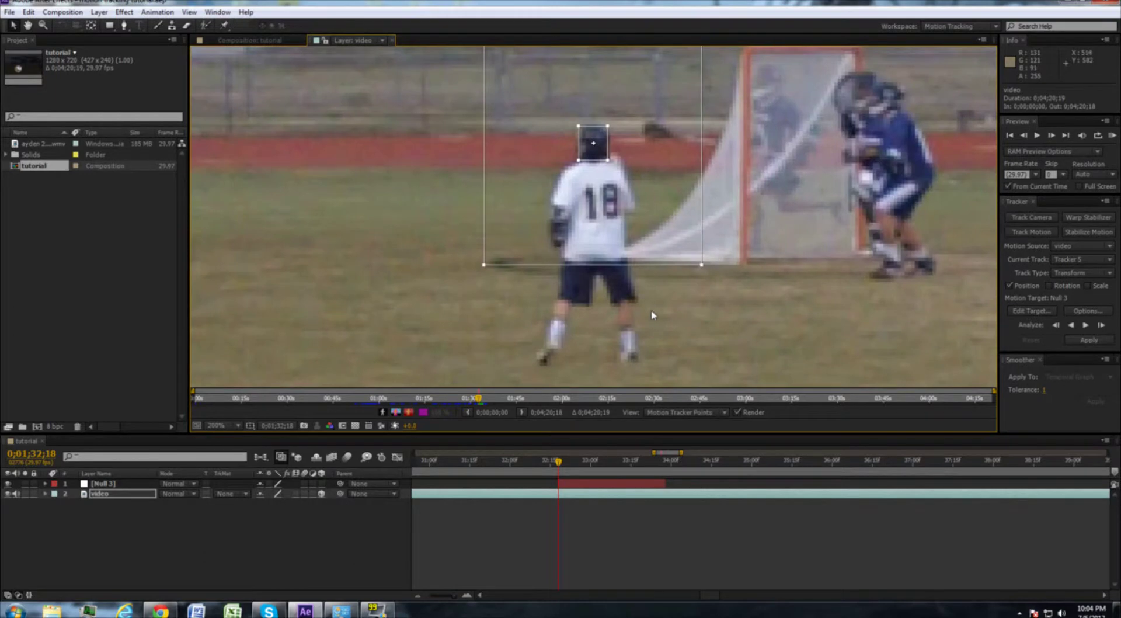
{"action": "key", "text": "period"}
{"action": "key", "text": "comma"}
{"action": "key", "text": "comma"}
{"action": "key", "text": "comma"}
{"action": "key", "text": "period"}
{"action": "key", "text": "period"}
{"action": "key", "text": "period"}
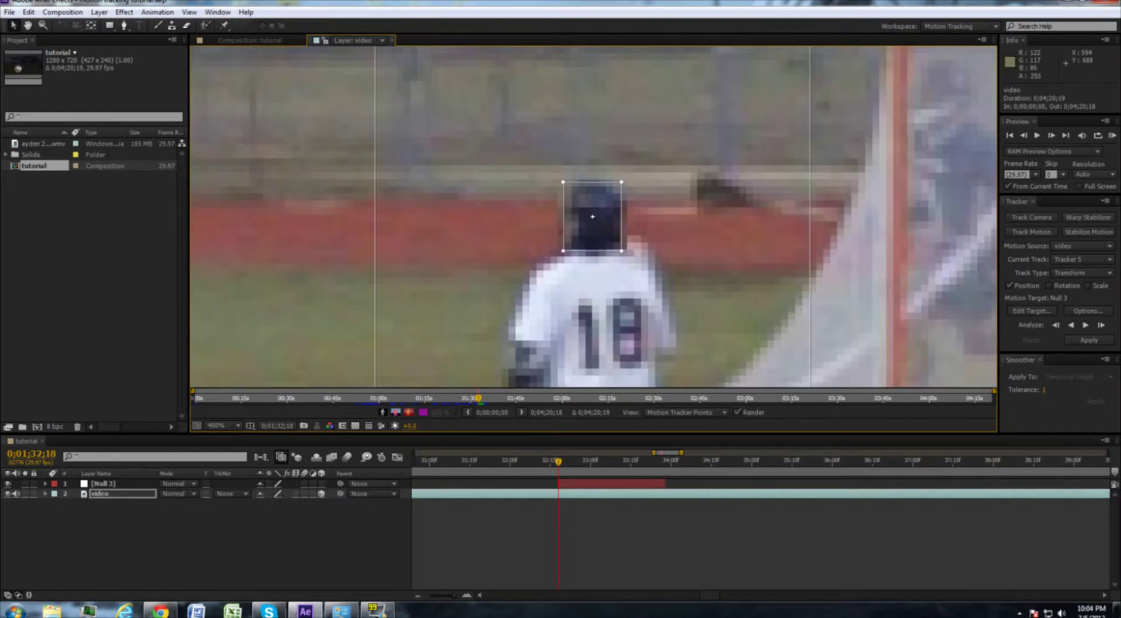
Step: Reshape the search region slightly wider and shorter, with its lower edge below the jersey number
{"action": "key", "text": "space"}
{"action": "left_click_drag", "start_coordinate": [634, 290], "coordinate": [697, 58]}
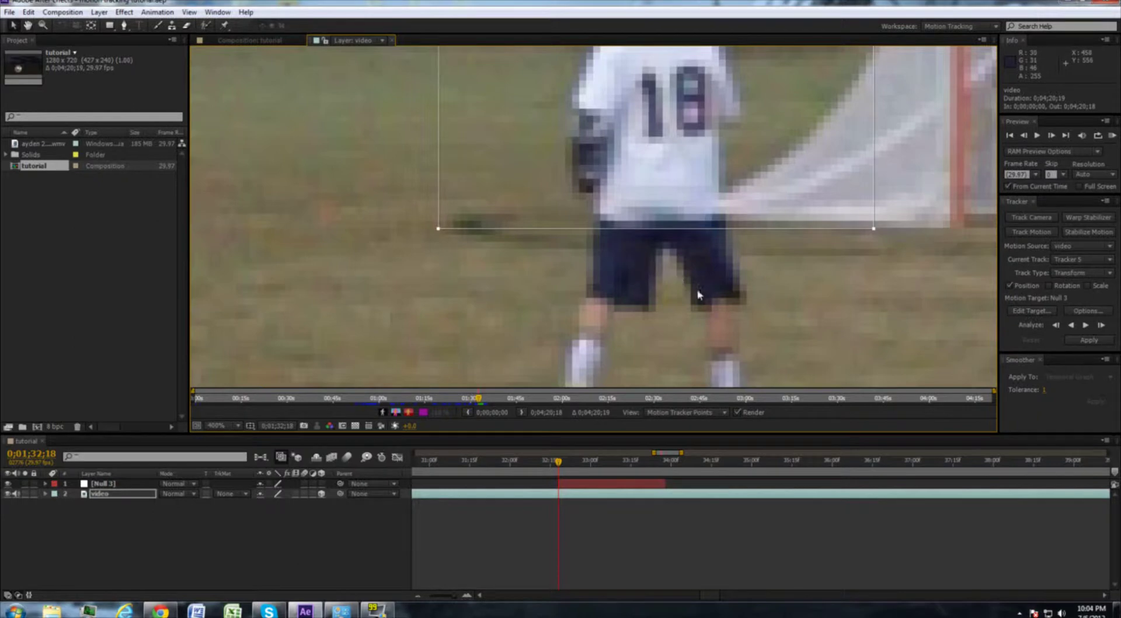
{"action": "scroll", "coordinate": [675, 283], "scroll_direction": "down", "scroll_amount": 2}
{"action": "scroll", "coordinate": [594, 217], "scroll_direction": "up", "scroll_amount": 3}
{"action": "scroll", "coordinate": [595, 217], "scroll_direction": "down", "scroll_amount": 2}
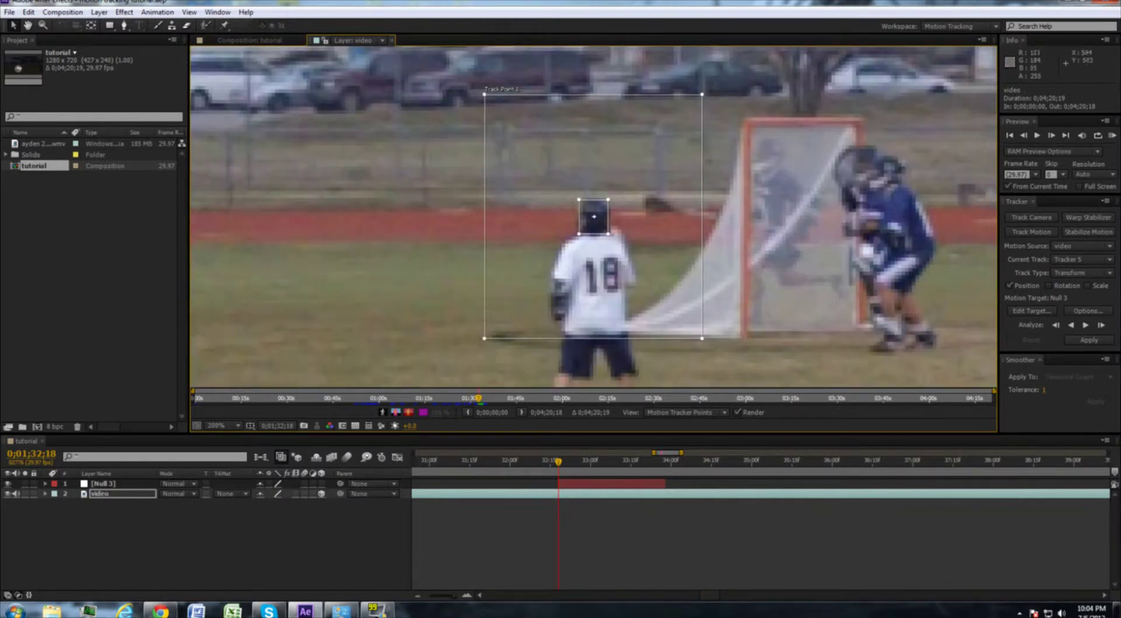
{"action": "left_click_drag", "start_coordinate": [702, 338], "coordinate": [714, 312]}
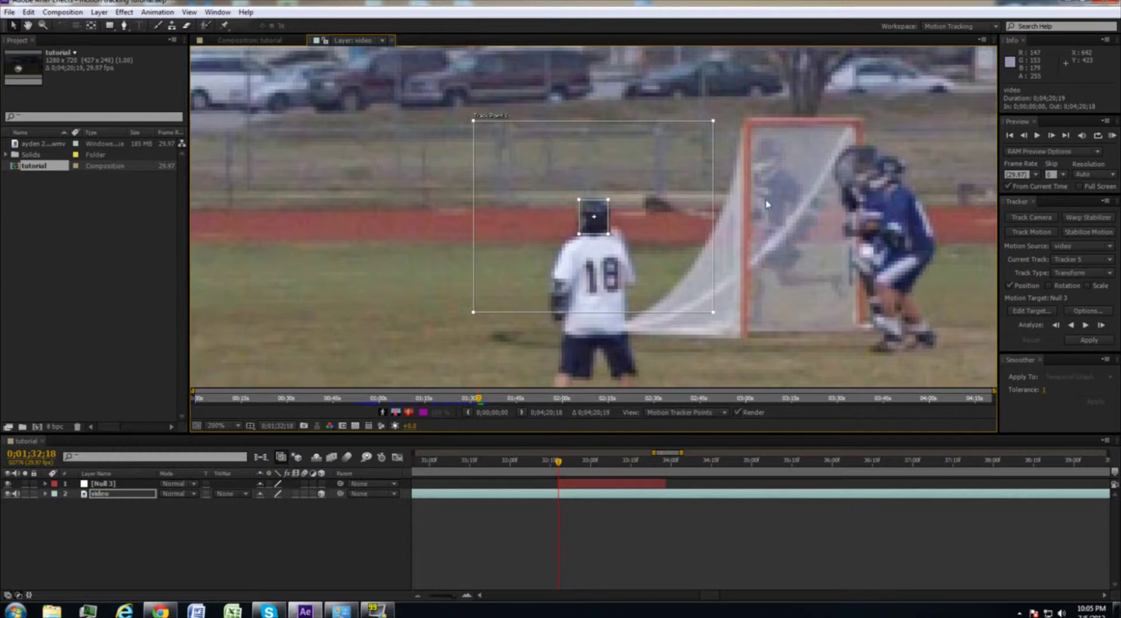
Step: Try a search region stretching past the goal and below the player's feet, and shrink it back to just below the jersey number
{"action": "left_click_drag", "start_coordinate": [718, 316], "coordinate": [891, 363]}
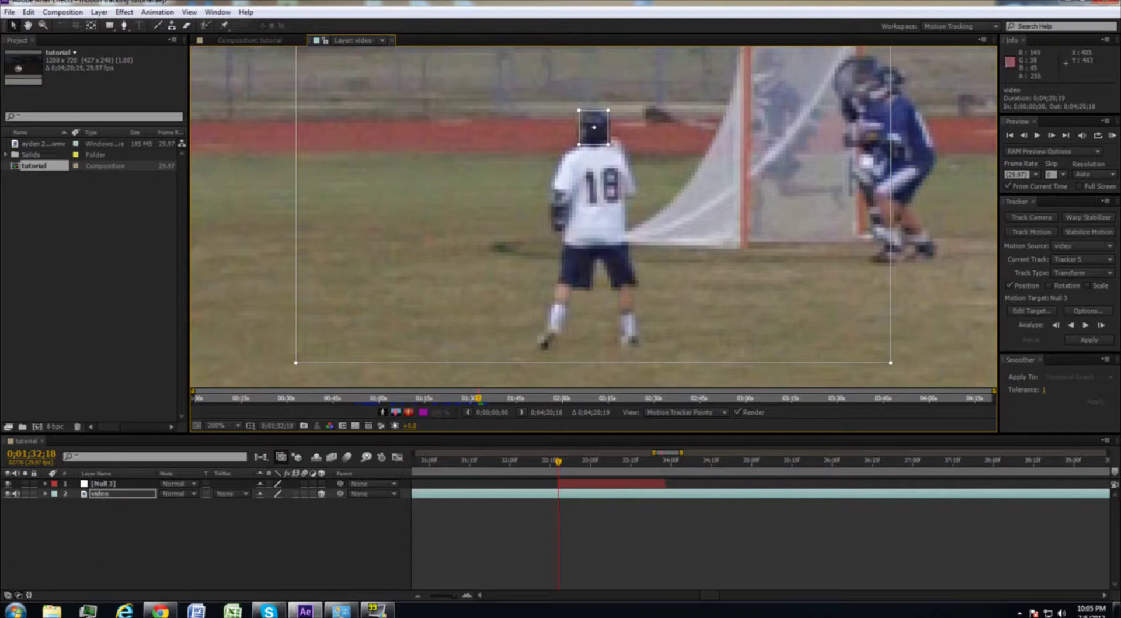
{"action": "left_click_drag", "start_coordinate": [892, 366], "coordinate": [713, 230]}
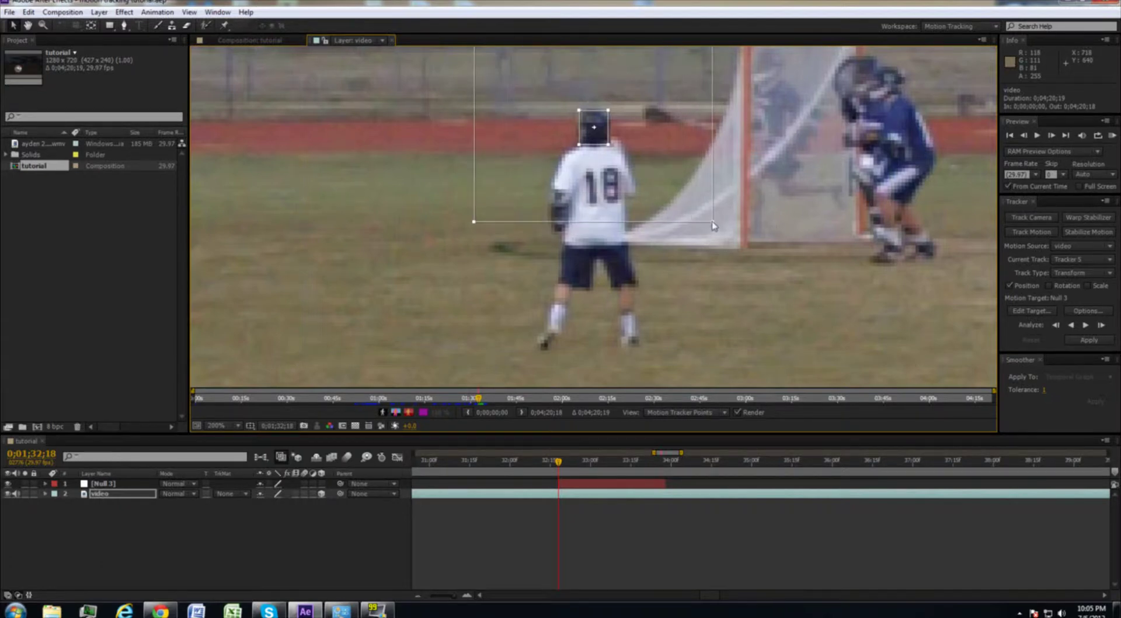
{"action": "scroll", "coordinate": [725, 210], "scroll_direction": "up", "scroll_amount": 3}
{"action": "key", "text": "period"}
{"action": "key", "text": "comma"}
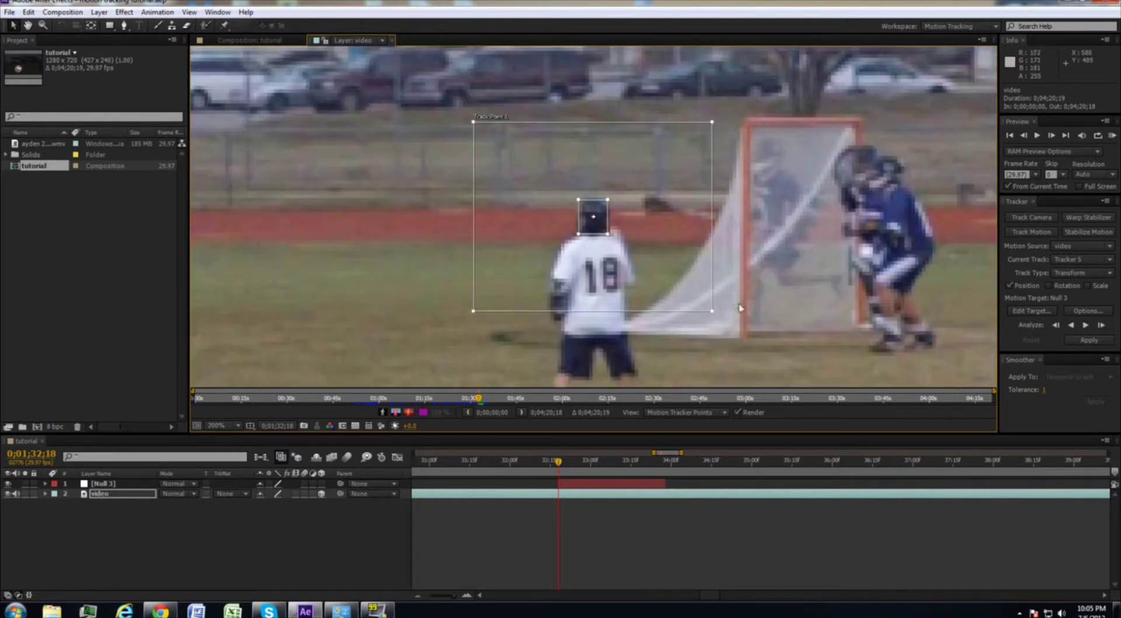
Step: Shrink the search region slightly, try analyzing the helmet track forward frame by frame to 0;01;32;25, and reset the tracker
{"action": "left_click_drag", "start_coordinate": [713, 312], "coordinate": [706, 303]}
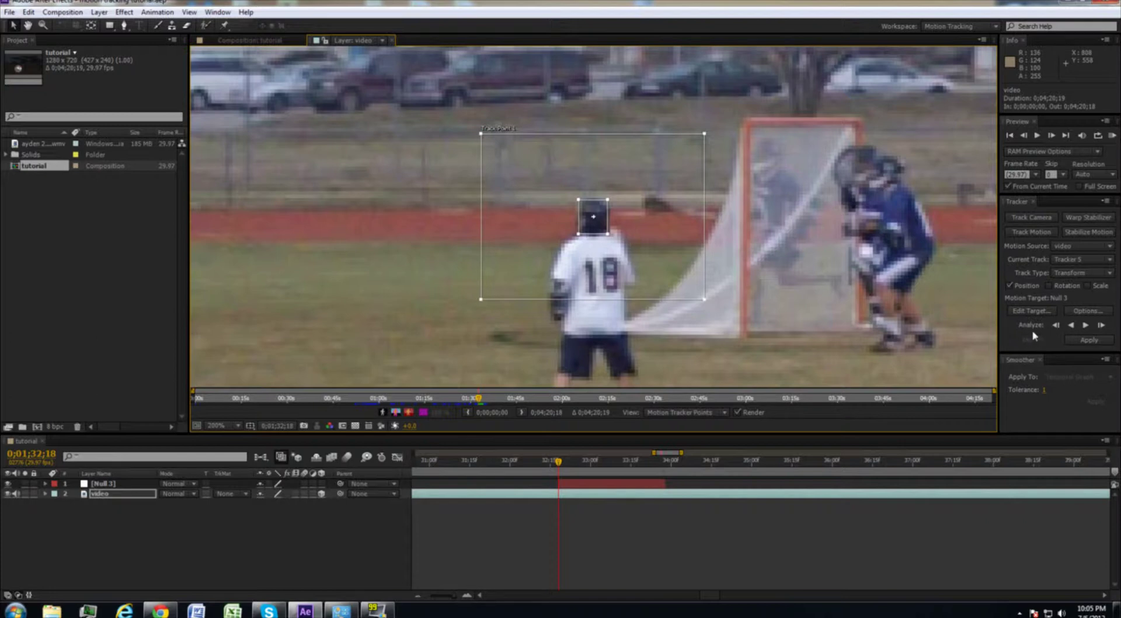
{"action": "left_click", "coordinate": [1101, 326]}
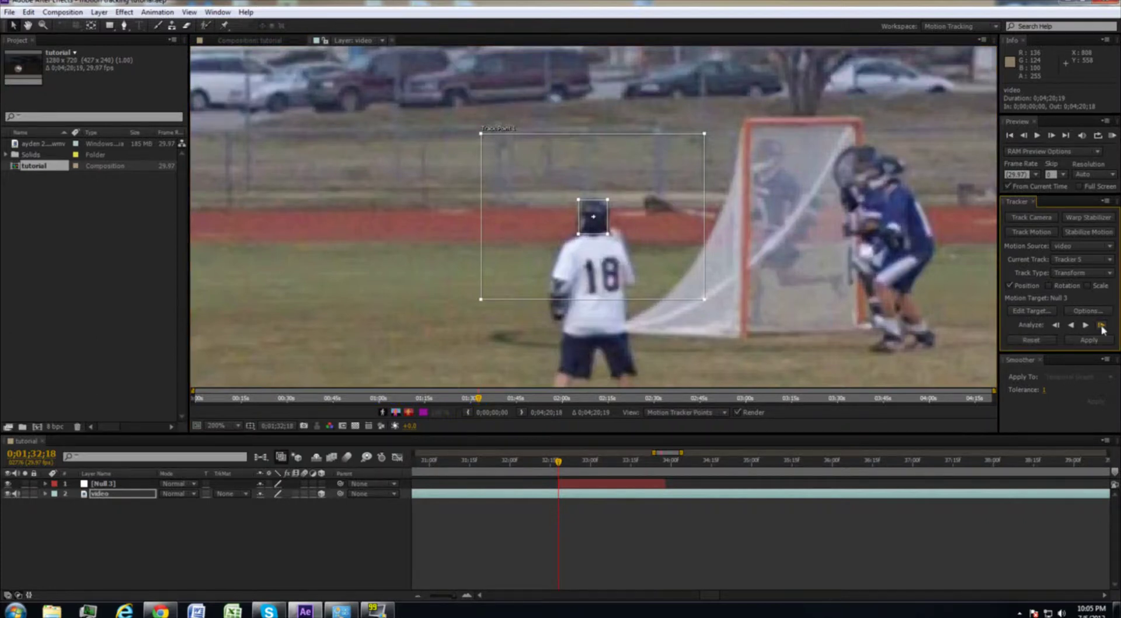
{"action": "left_click", "coordinate": [1101, 326]}
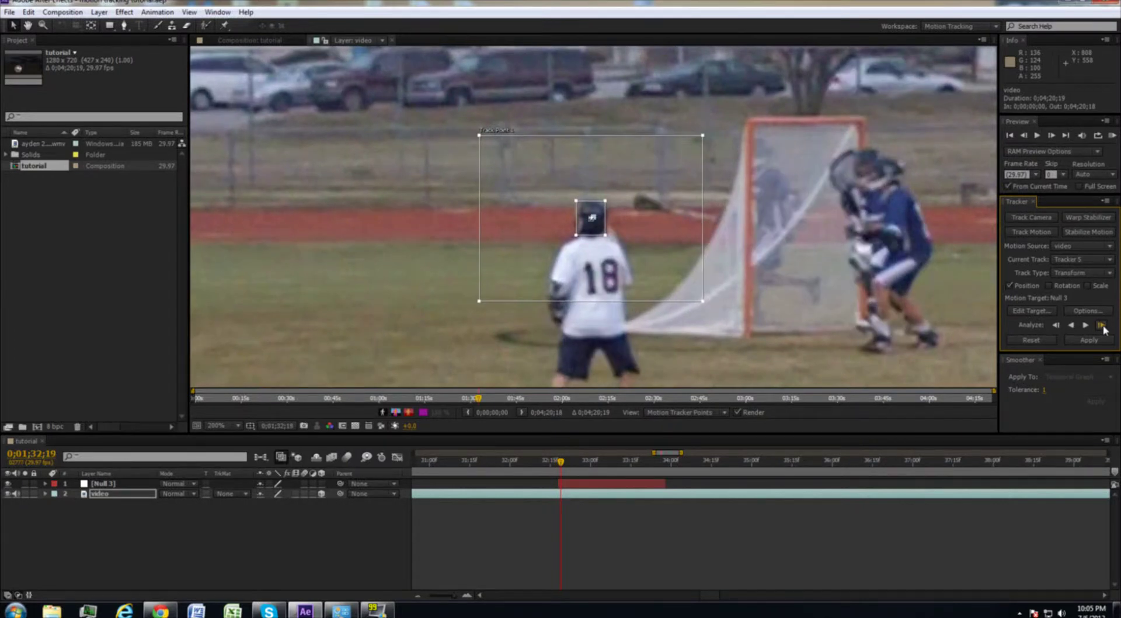
{"action": "left_click", "coordinate": [1101, 326]}
{"action": "left_click", "coordinate": [1101, 326]}
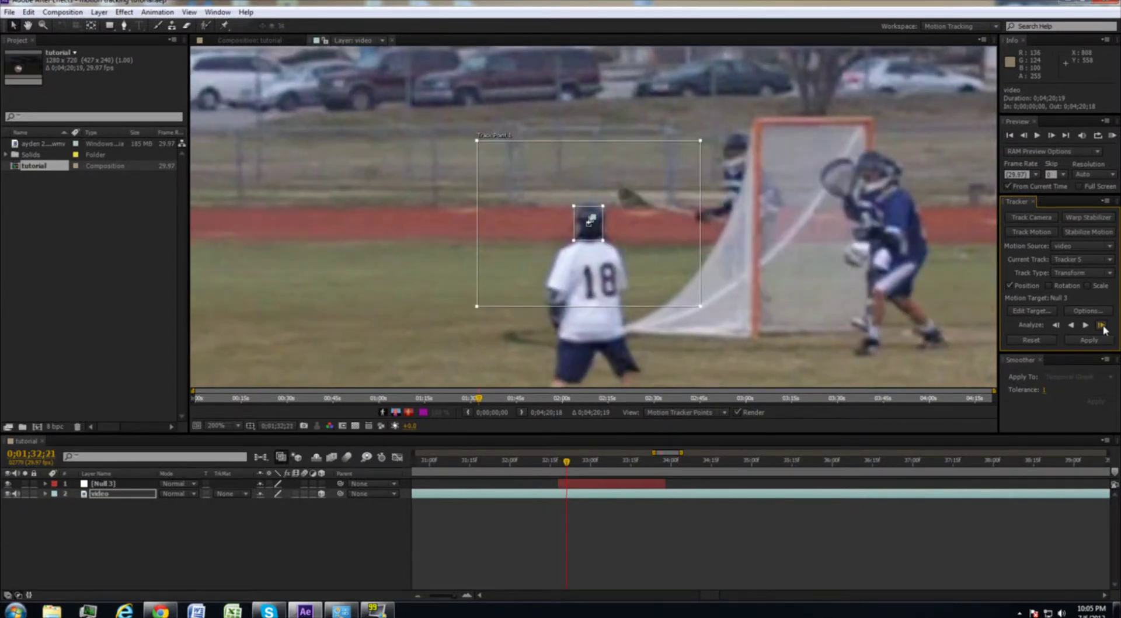
{"action": "left_click", "coordinate": [1101, 326]}
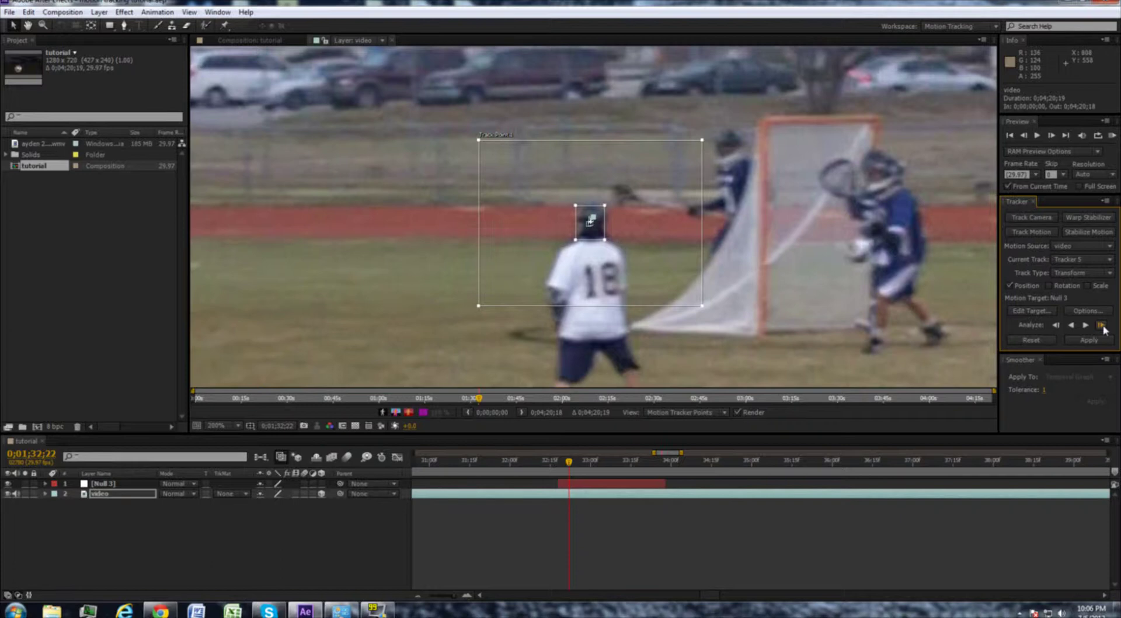
{"action": "left_click", "coordinate": [1102, 326]}
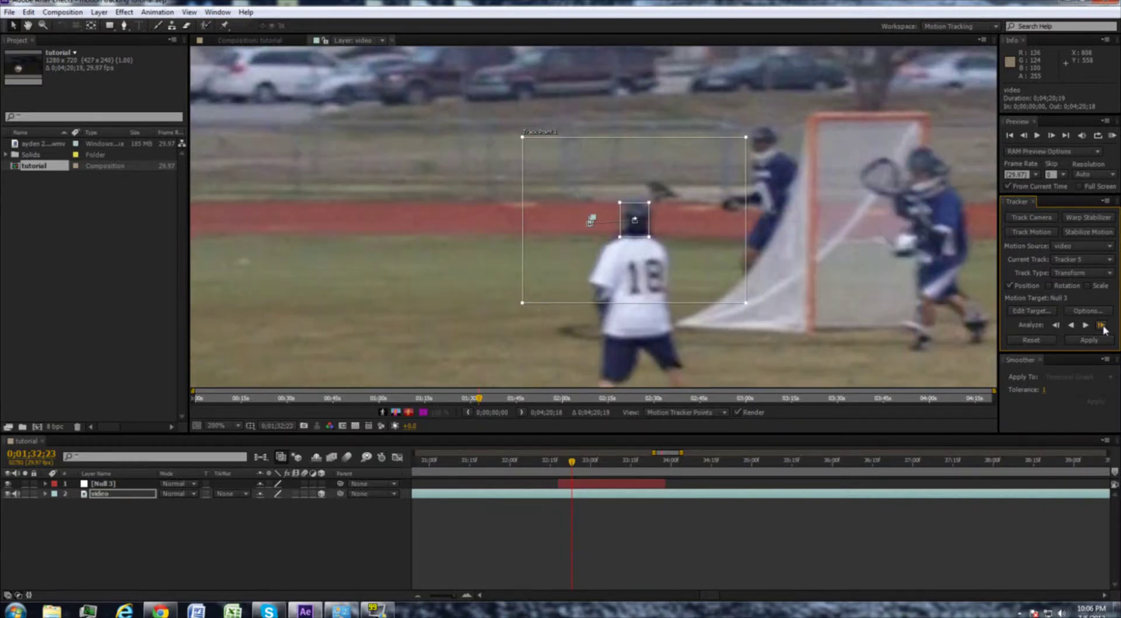
{"action": "left_click", "coordinate": [1102, 326]}
{"action": "left_click", "coordinate": [1101, 326]}
{"action": "left_click", "coordinate": [1102, 326]}
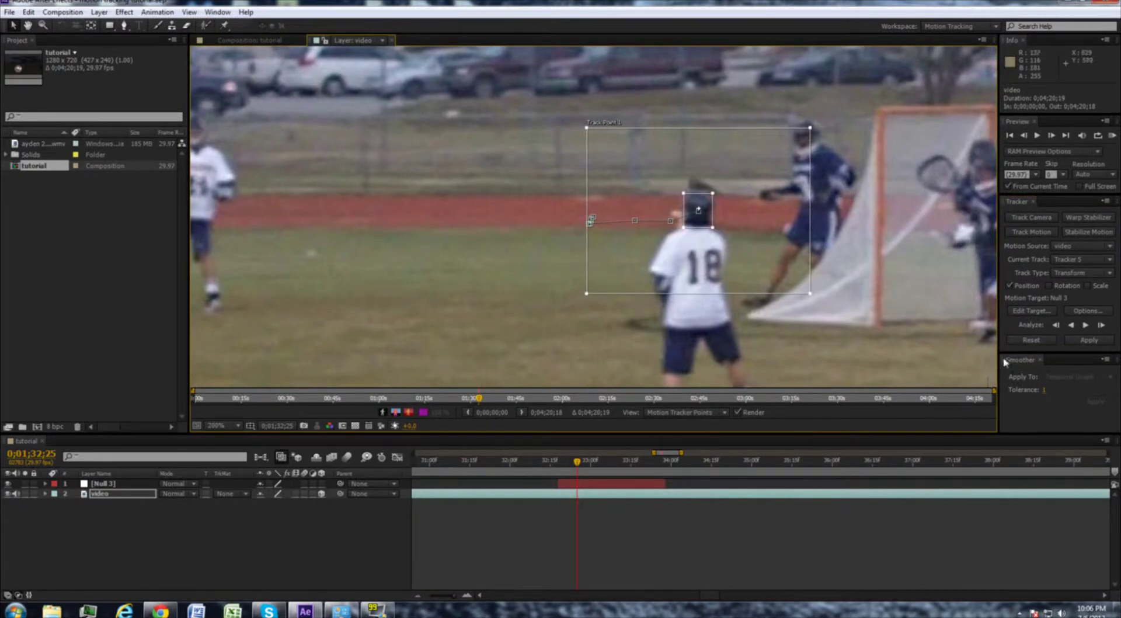
{"action": "left_click", "coordinate": [1029, 340]}
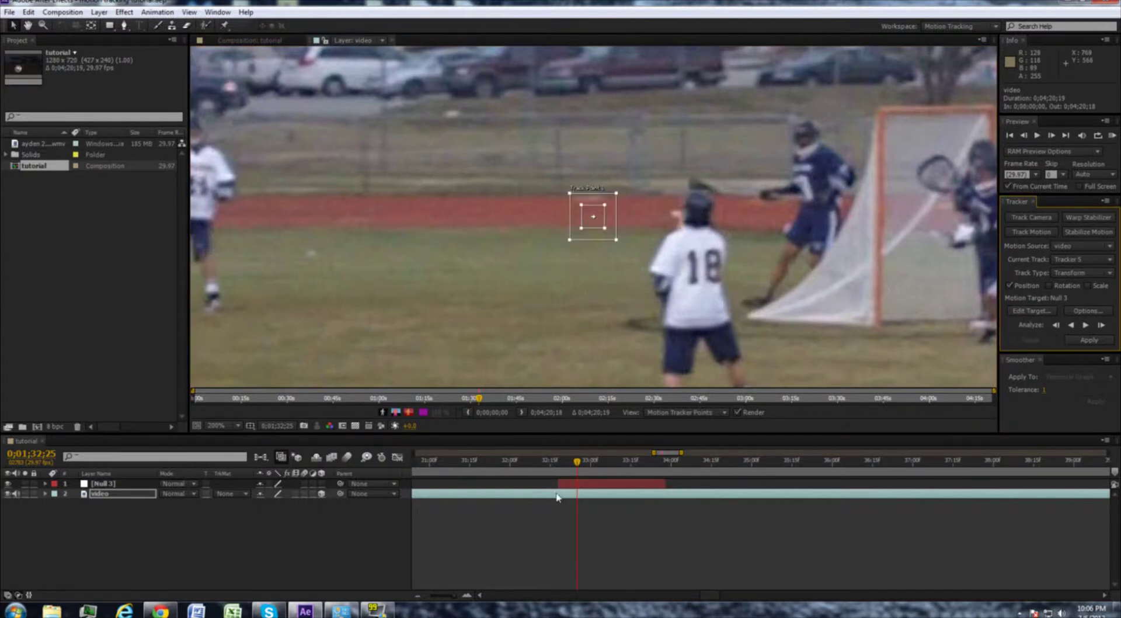
Step: Return to 0;01;32;18, fit the track point's feature region around number 18's helmet, and enlarge its search region down to the player's waist
{"action": "left_click_drag", "start_coordinate": [573, 468], "coordinate": [559, 465]}
{"action": "left_click_drag", "start_coordinate": [604, 231], "coordinate": [688, 324]}
{"action": "left_click_drag", "start_coordinate": [609, 234], "coordinate": [611, 236]}
{"action": "left_click_drag", "start_coordinate": [684, 315], "coordinate": [695, 314]}
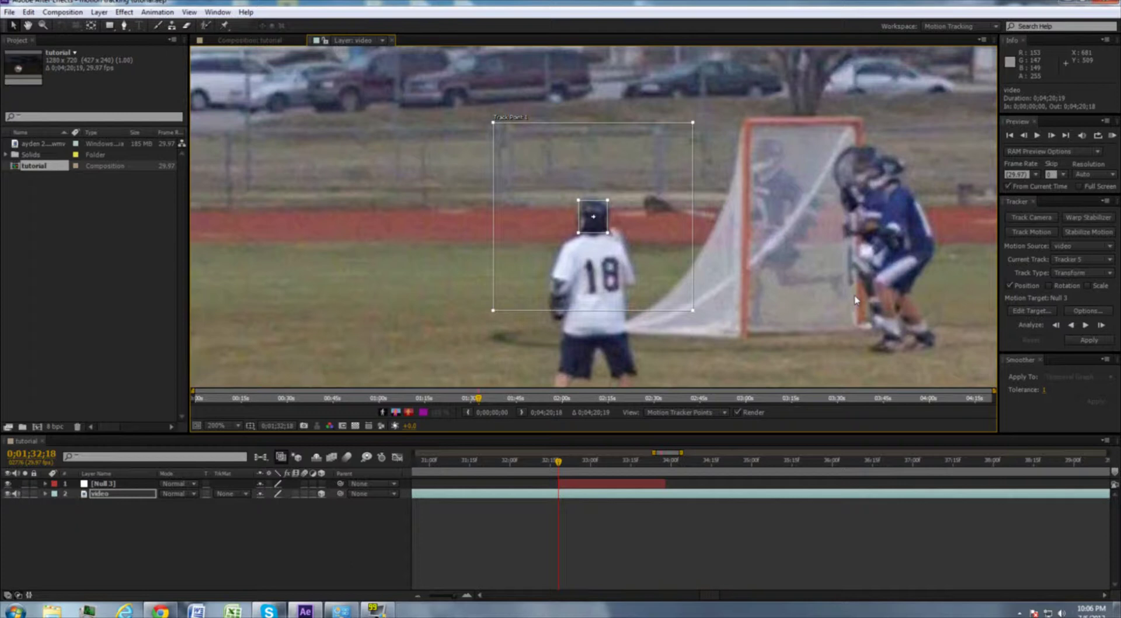
Step: Analyze the helmet track forward continuously and stop it at 0;01;33;10
{"action": "left_click", "coordinate": [1086, 325]}
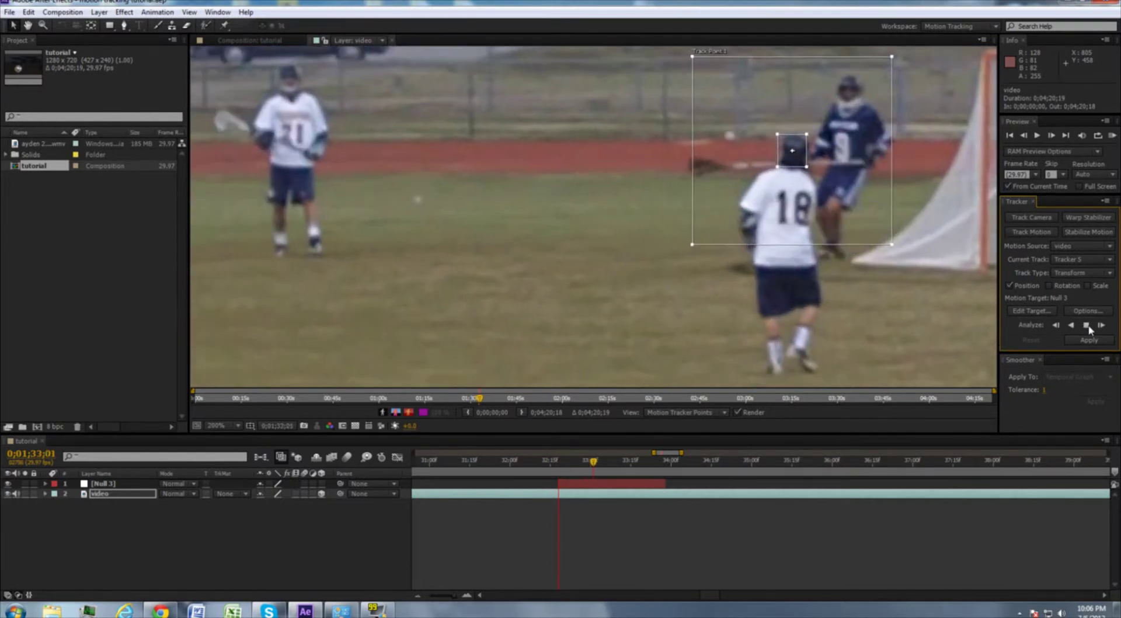
{"action": "left_click", "coordinate": [1088, 326]}
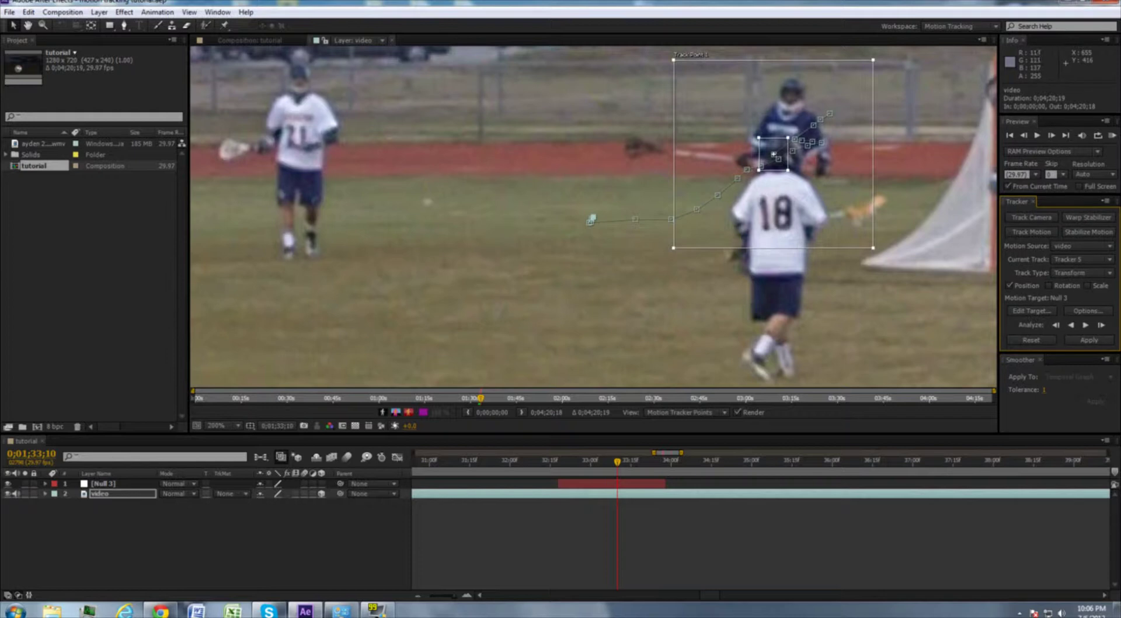
{"action": "scroll", "coordinate": [664, 365], "scroll_direction": "down", "scroll_amount": 2}
{"action": "scroll", "coordinate": [659, 282], "scroll_direction": "up", "scroll_amount": 2}
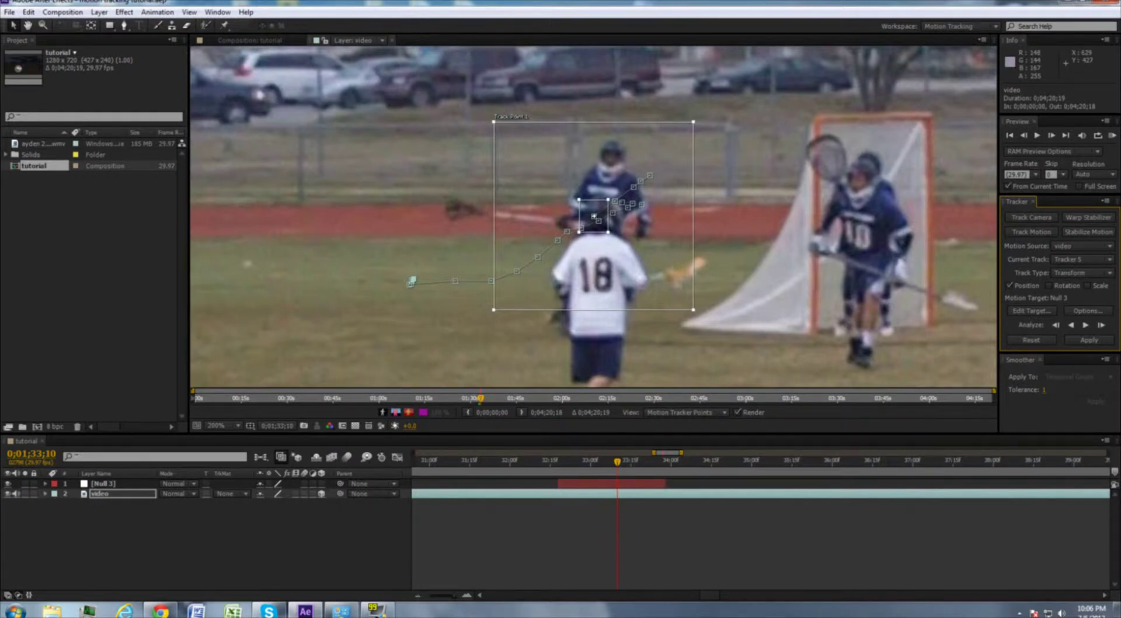
Step: Recenter the track point on number 18's helmet at 0;01;33;10, 0;01;33;09 and 0;01;33;04
{"action": "left_click_drag", "start_coordinate": [594, 216], "coordinate": [606, 214]}
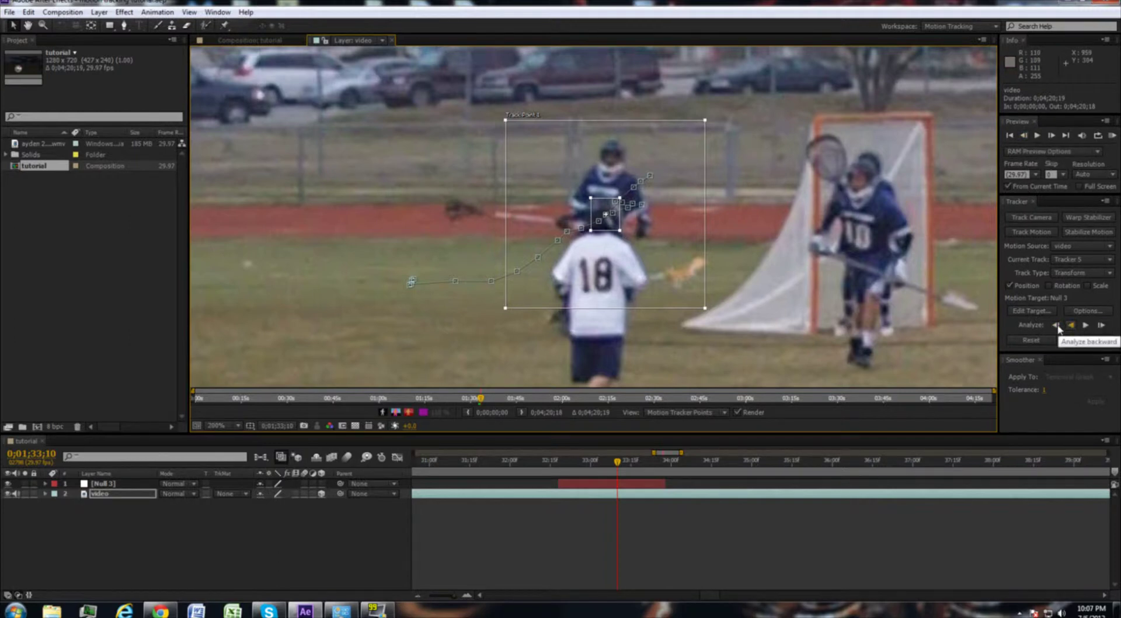
{"action": "left_click", "coordinate": [1026, 139]}
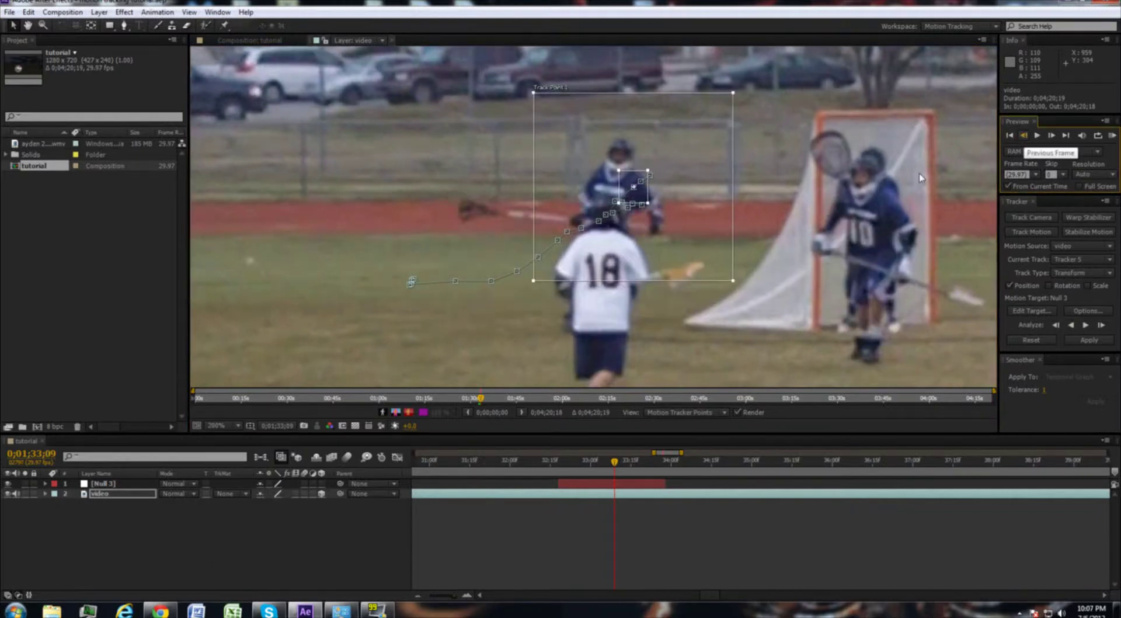
{"action": "mouse_move", "coordinate": [605, 214]}
{"action": "left_mouse_down"}
{"action": "mouse_move", "coordinate": [624, 201]}
{"action": "mouse_move", "coordinate": [609, 207]}
{"action": "left_mouse_up"}
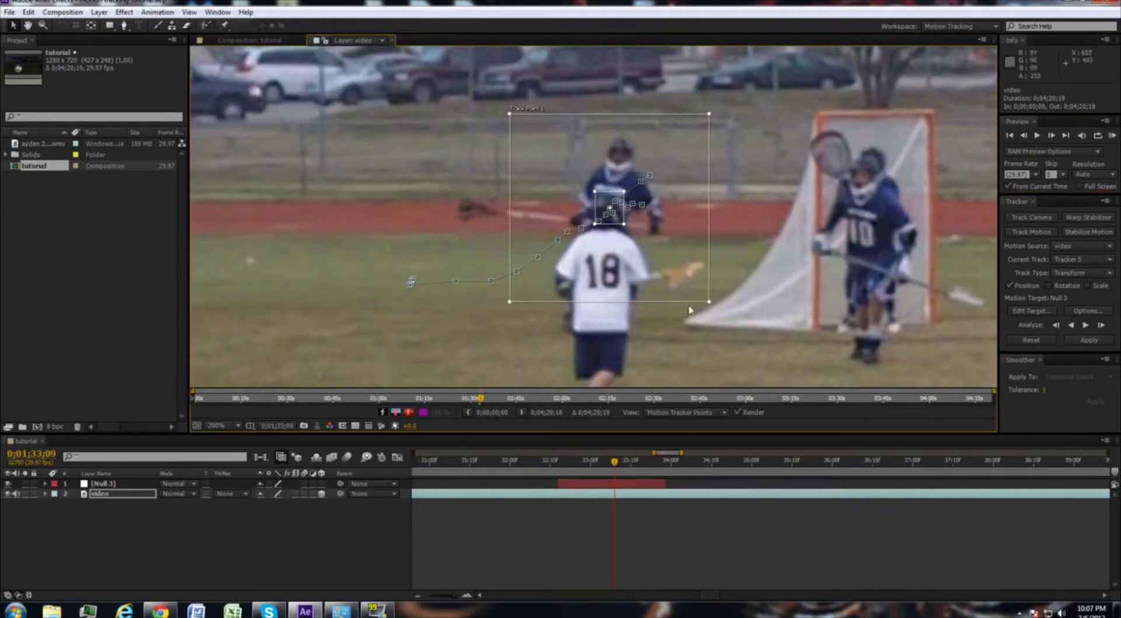
{"action": "left_click", "coordinate": [1028, 140]}
{"action": "left_click", "coordinate": [1028, 140]}
{"action": "left_click", "coordinate": [1026, 138]}
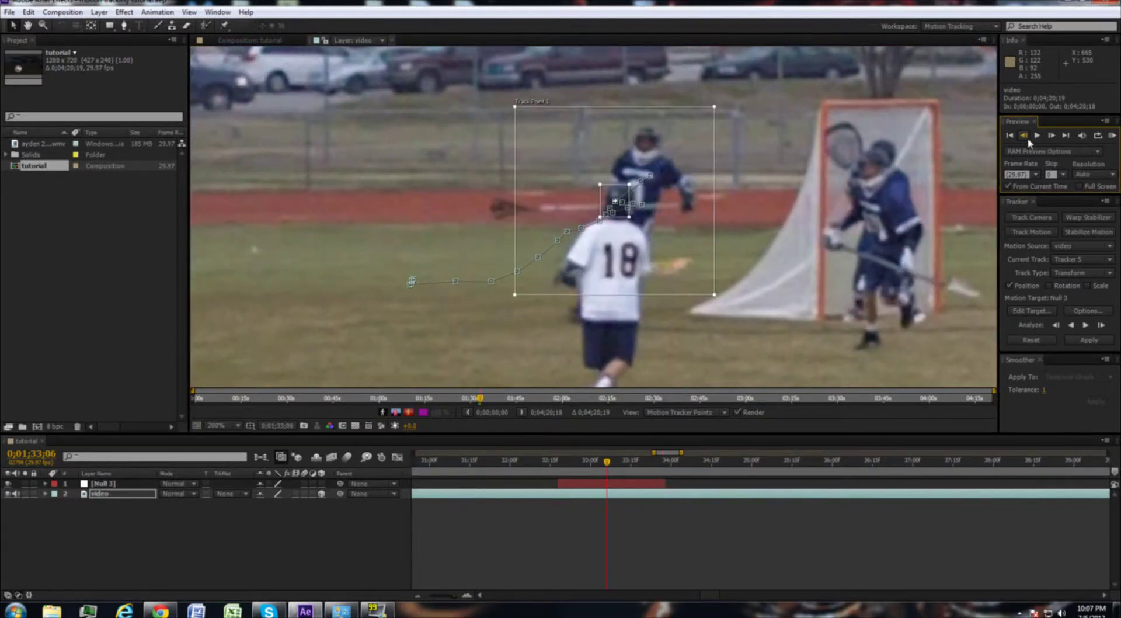
{"action": "left_click", "coordinate": [1024, 136]}
{"action": "left_click", "coordinate": [1026, 137]}
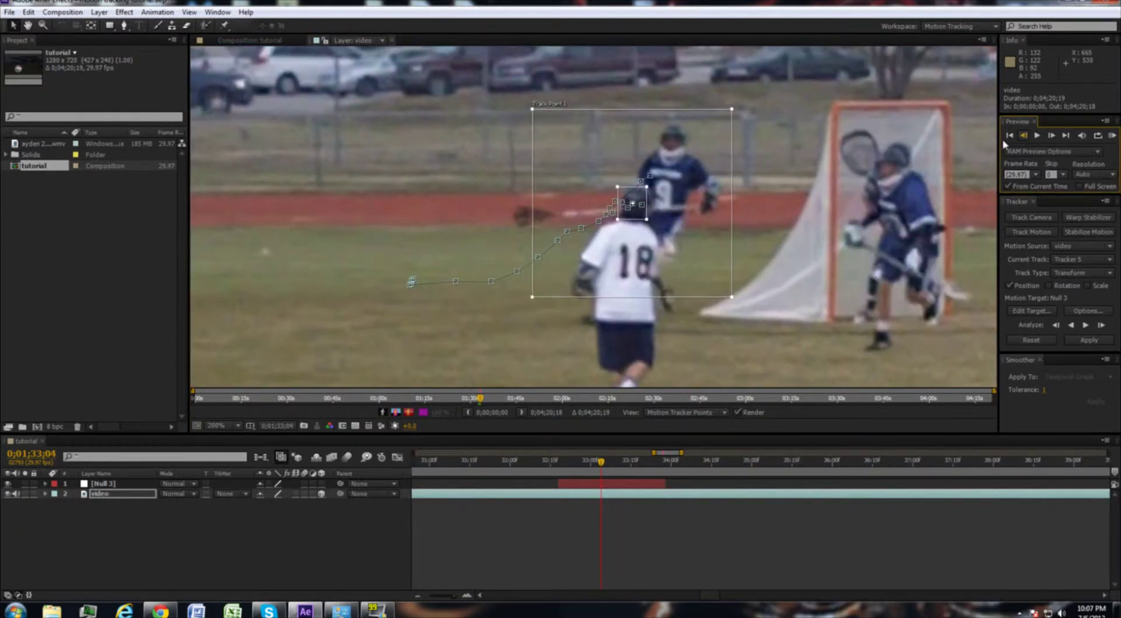
{"action": "left_click_drag", "start_coordinate": [633, 205], "coordinate": [637, 205]}
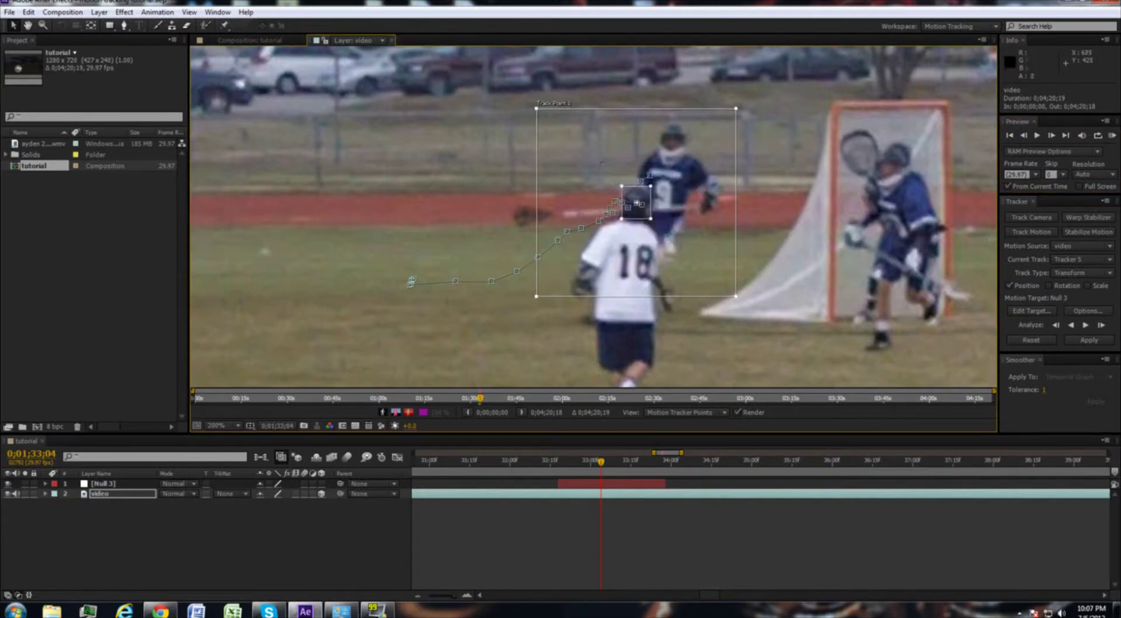
Step: Analyze the corrected track forward one frame at a time from 0;01;33;04
{"action": "left_click", "coordinate": [1102, 326]}
{"action": "left_click", "coordinate": [1102, 325]}
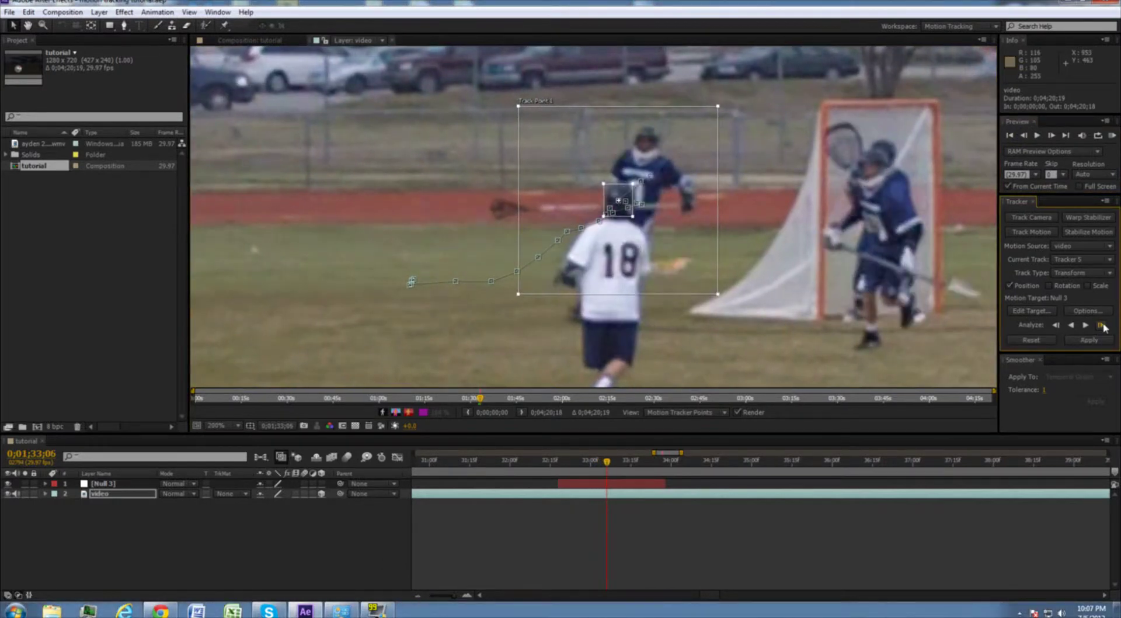
{"action": "left_click", "coordinate": [1103, 326]}
{"action": "left_click", "coordinate": [1102, 326]}
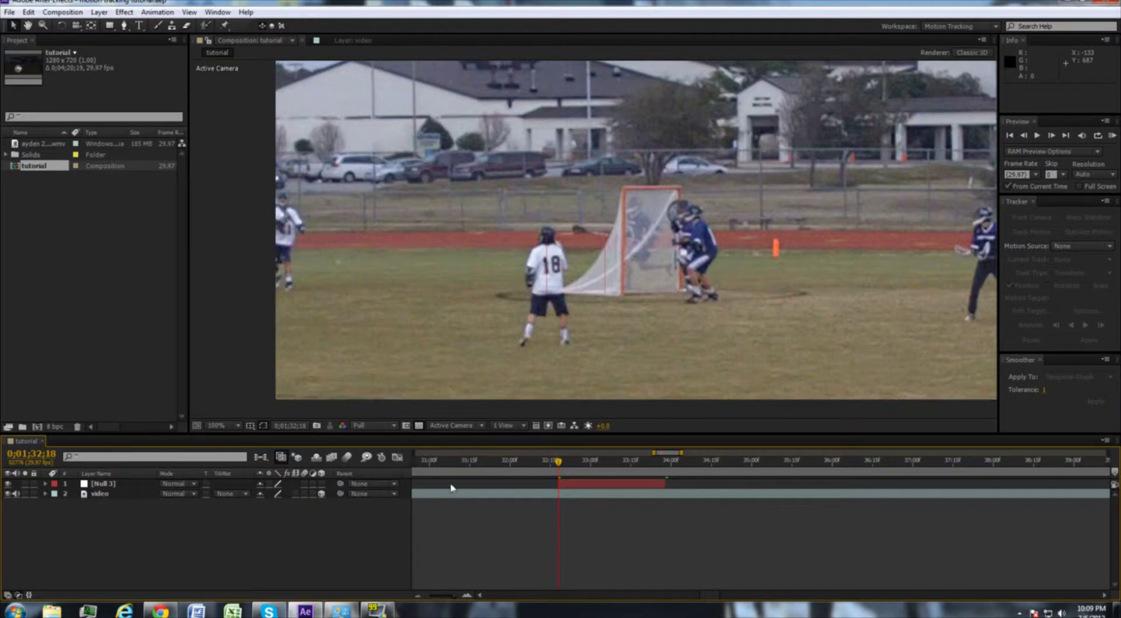
Step: Examine Tracker 5's Track Point 1 keyframes on the video layer and collapse the layer
{"action": "left_click", "coordinate": [46, 494]}
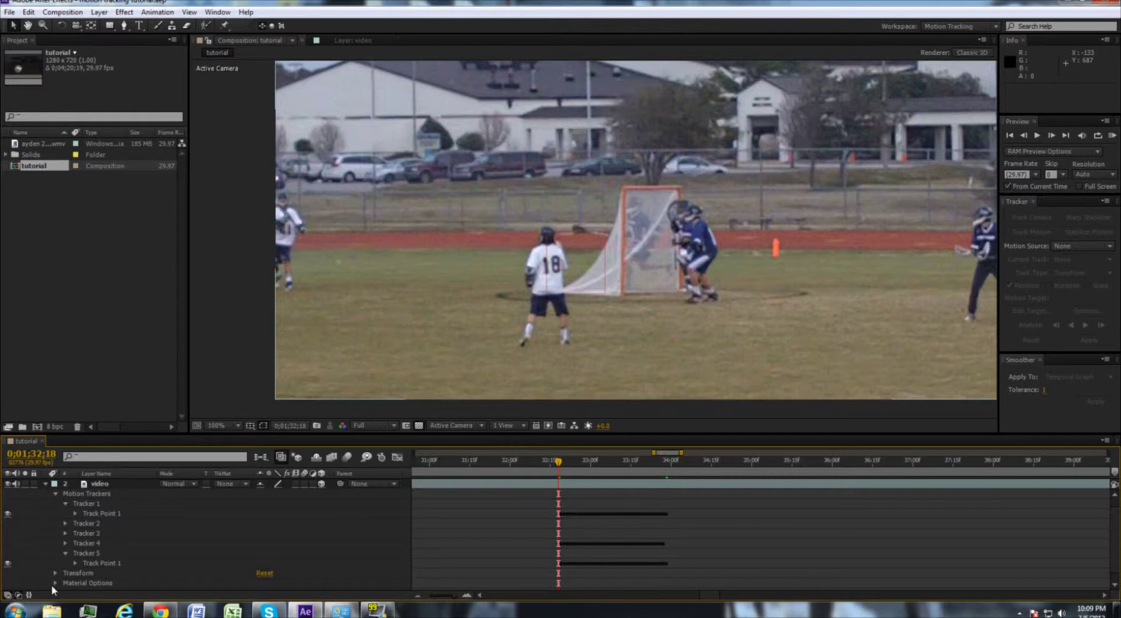
{"action": "left_click", "coordinate": [76, 564]}
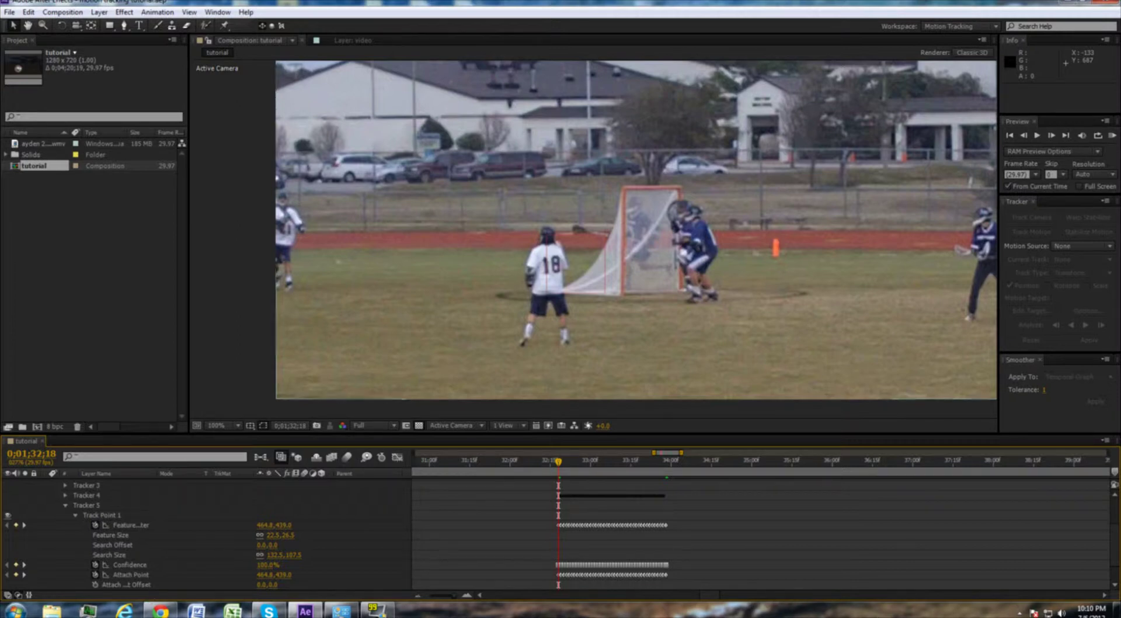
{"action": "scroll", "coordinate": [1116, 536], "scroll_direction": "up", "scroll_amount": 2}
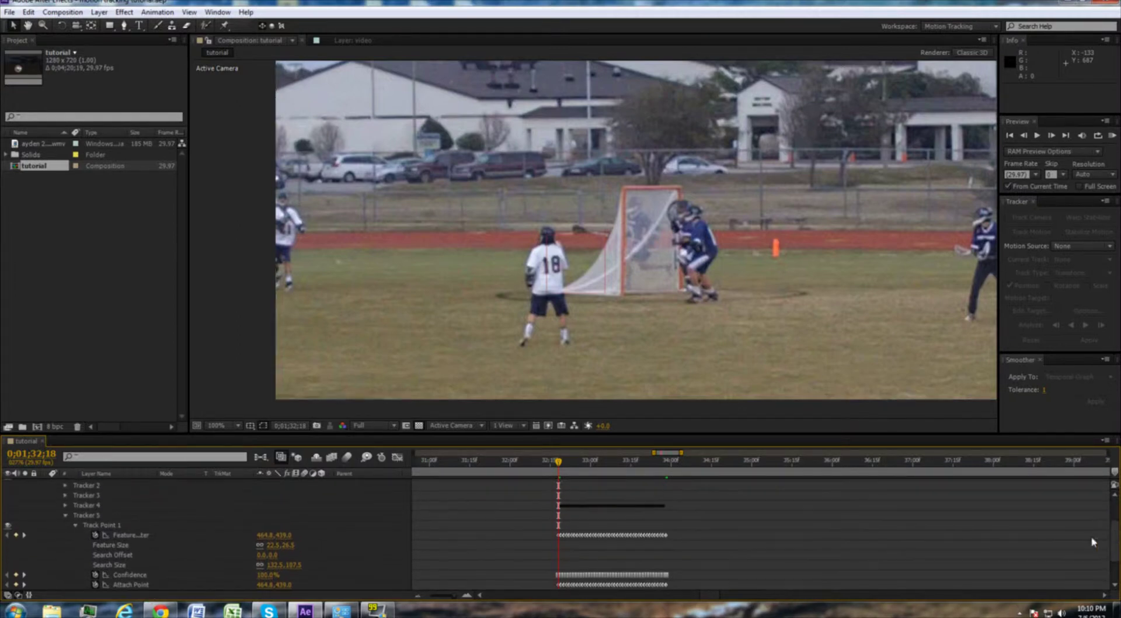
{"action": "left_click", "coordinate": [65, 516]}
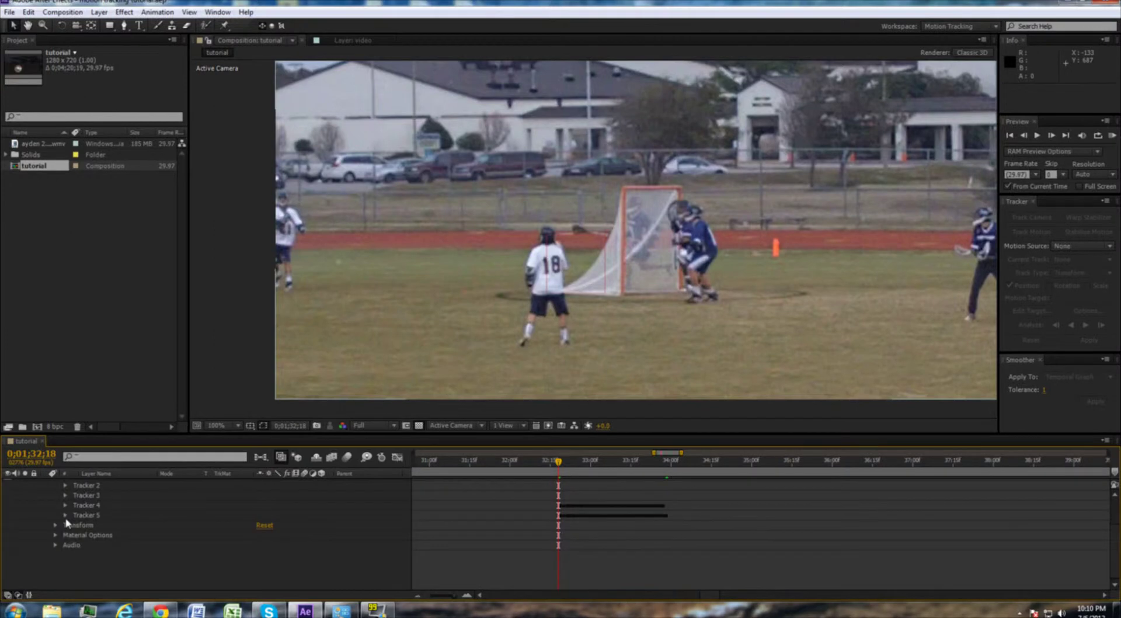
{"action": "scroll", "coordinate": [66, 520], "scroll_direction": "up", "scroll_amount": 2}
{"action": "left_click", "coordinate": [46, 494]}
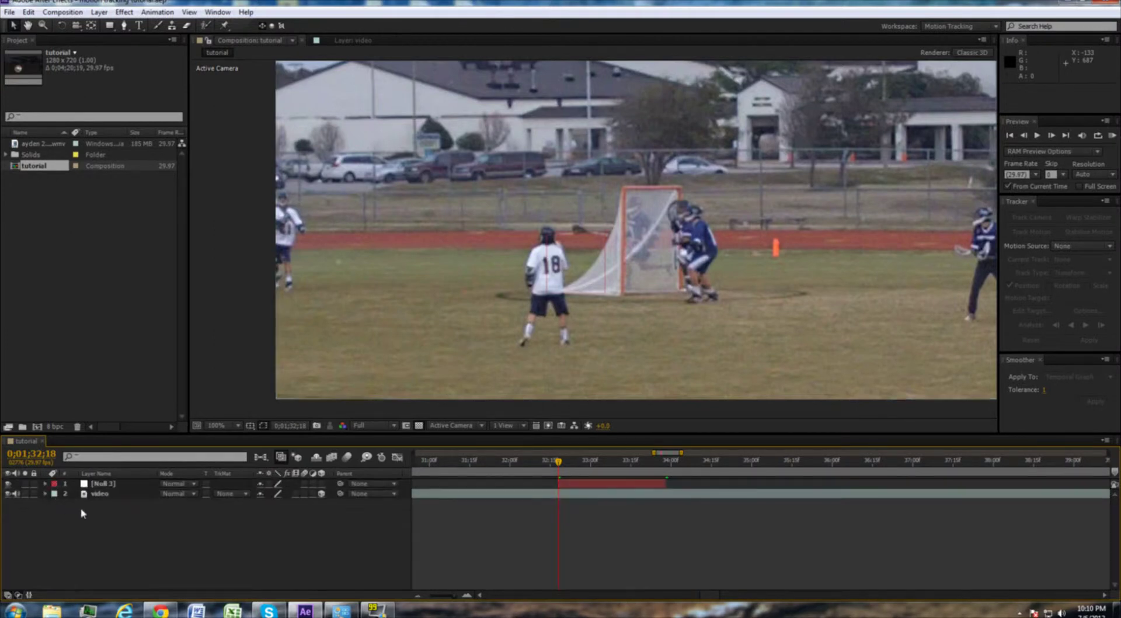
Step: Reveal the Null 3 layer's Position keyframes and move the current time to 0;01;32;26
{"action": "left_click", "coordinate": [104, 484]}
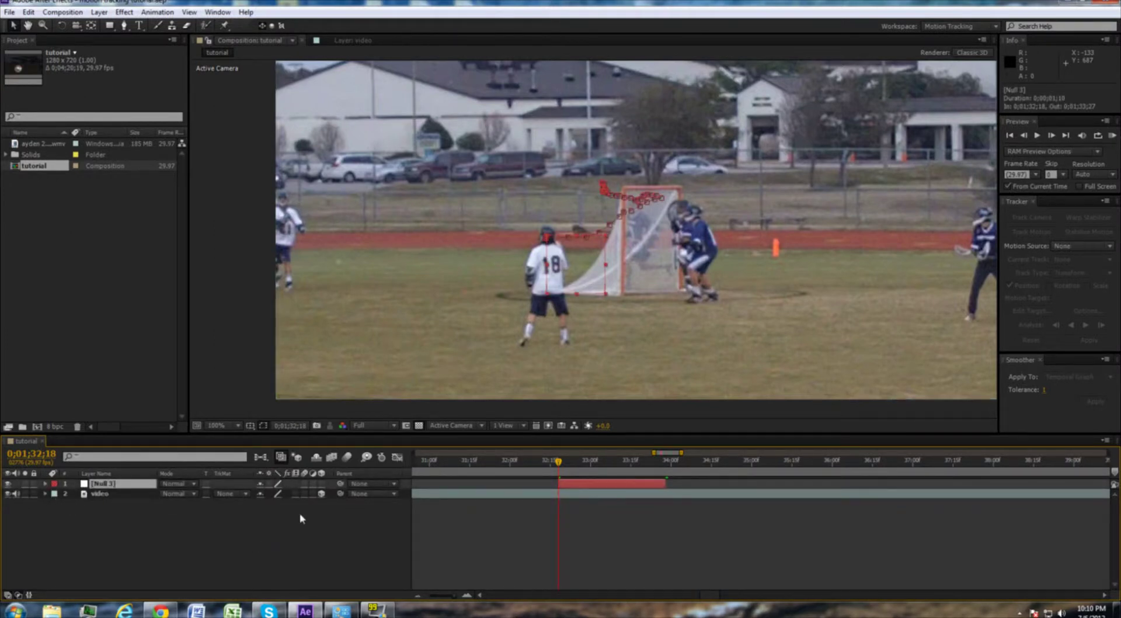
{"action": "key", "text": "p"}
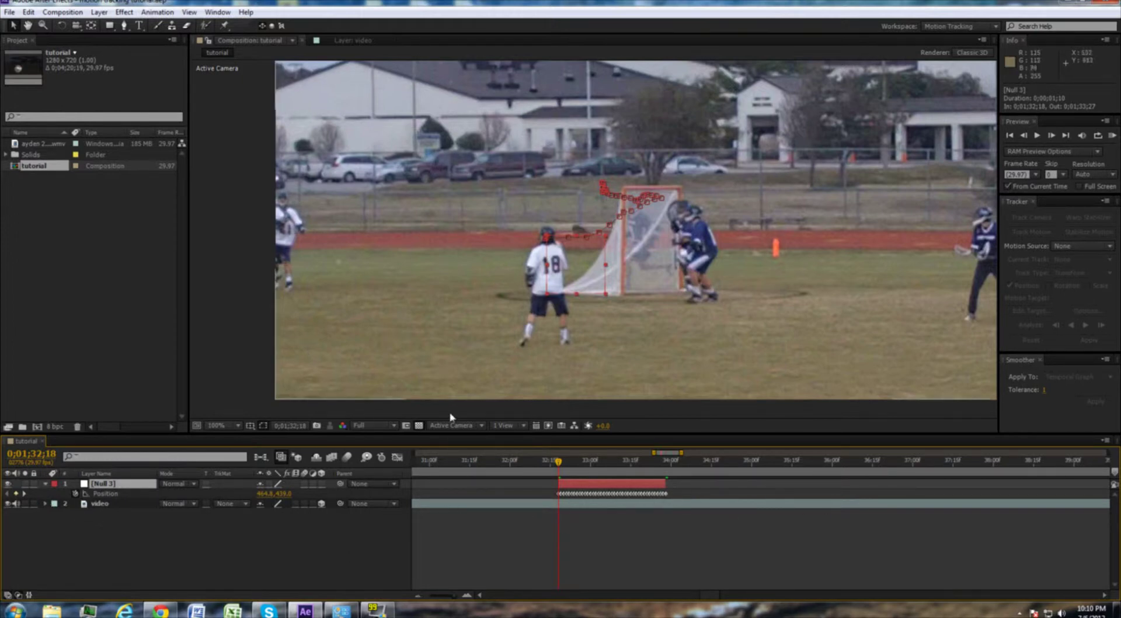
{"action": "mouse_move", "coordinate": [559, 464]}
{"action": "left_mouse_down"}
{"action": "mouse_move", "coordinate": [577, 461]}
{"action": "mouse_move", "coordinate": [559, 464]}
{"action": "left_mouse_up"}
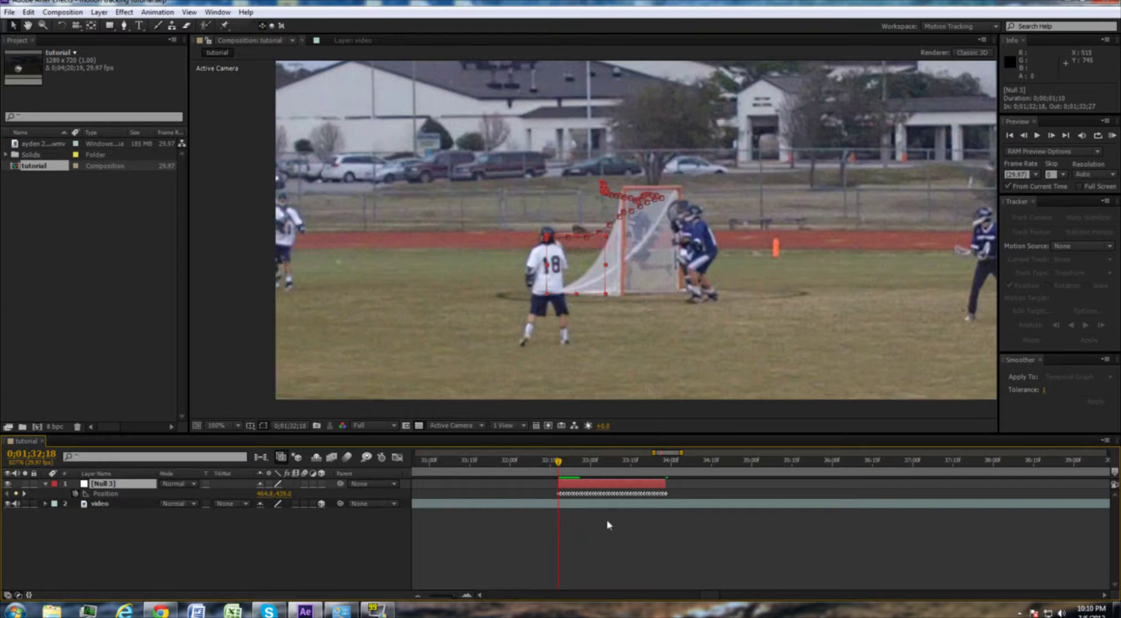
{"action": "left_click_drag", "start_coordinate": [564, 464], "coordinate": [581, 463]}
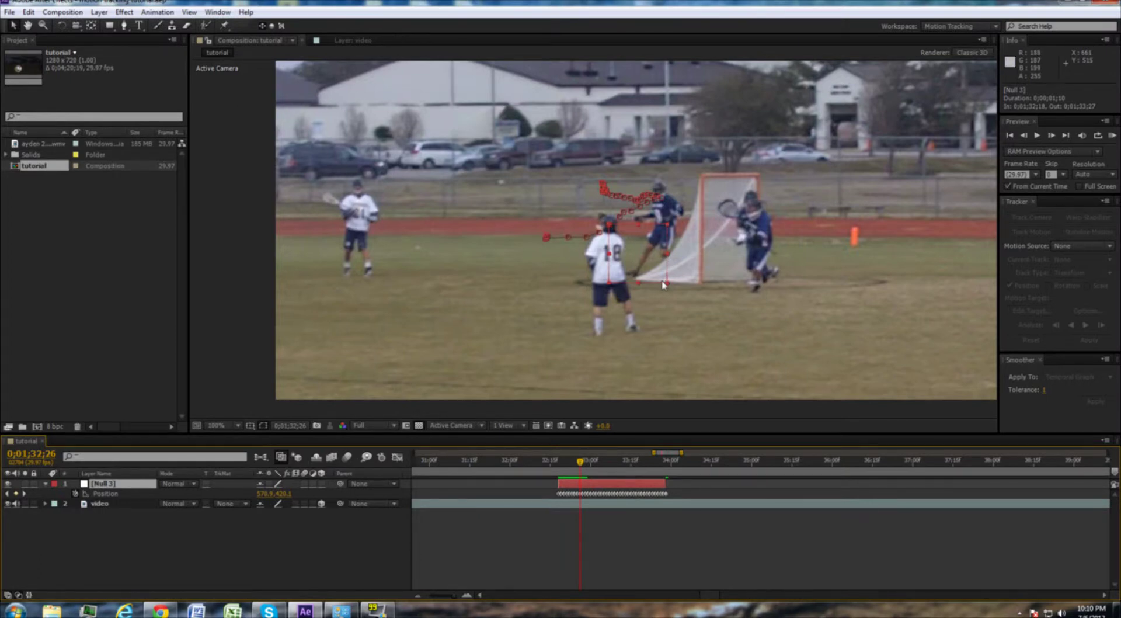
Step: Try moving Null 3 from the player to the orange cone at this single frame, and undo it
{"action": "left_click_drag", "start_coordinate": [663, 284], "coordinate": [887, 263]}
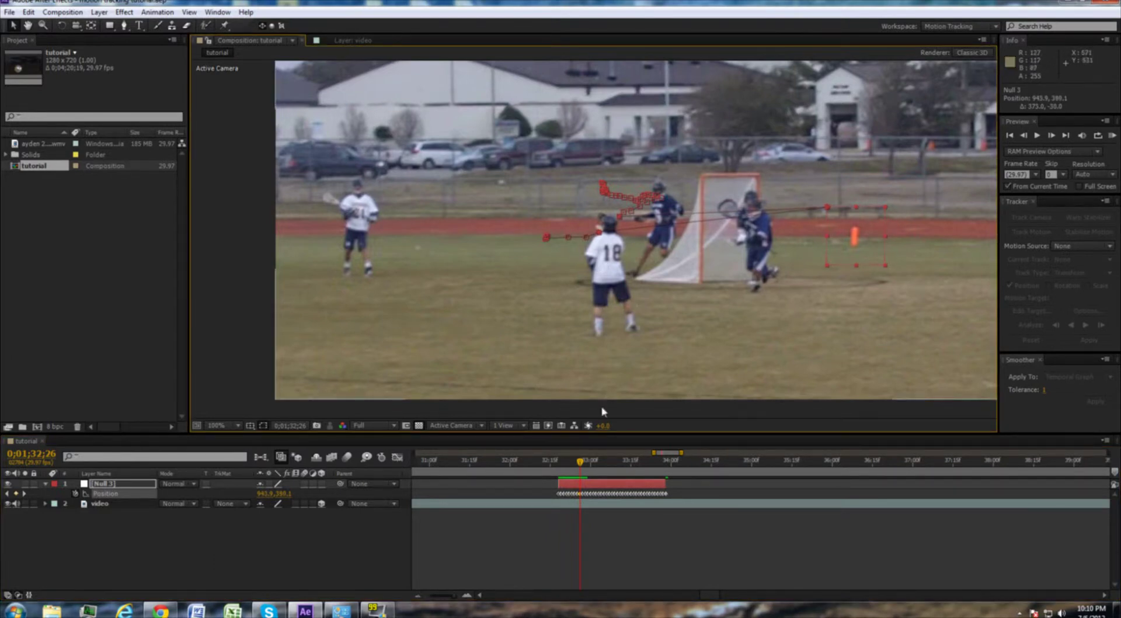
{"action": "mouse_move", "coordinate": [580, 467]}
{"action": "left_mouse_down"}
{"action": "mouse_move", "coordinate": [595, 464]}
{"action": "mouse_move", "coordinate": [580, 461]}
{"action": "left_mouse_up"}
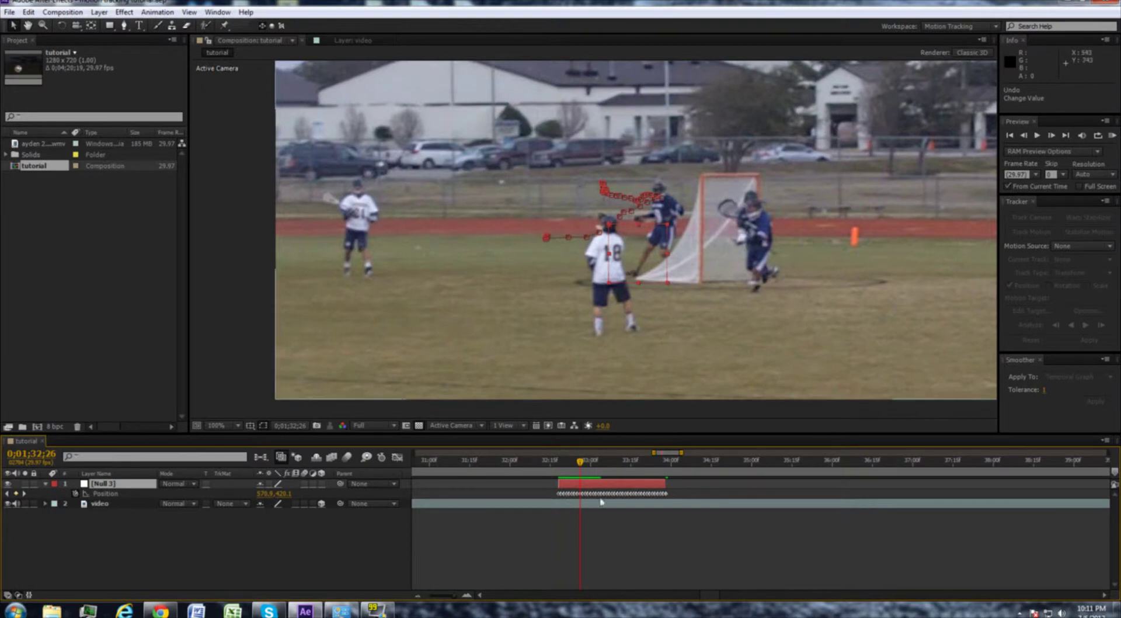
Step: Try shifting Null 3's whole path onto the goal with all Position keyframes selected, undo the move, and collapse the Null 3 layer
{"action": "left_click_drag", "start_coordinate": [690, 497], "coordinate": [521, 503]}
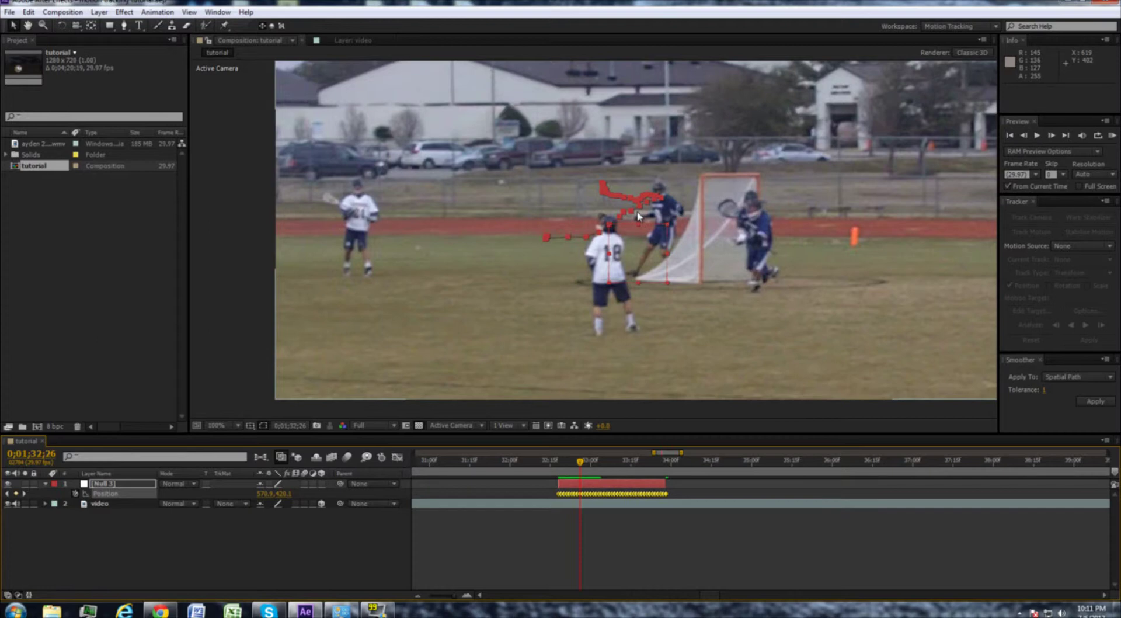
{"action": "left_click_drag", "start_coordinate": [640, 217], "coordinate": [735, 188]}
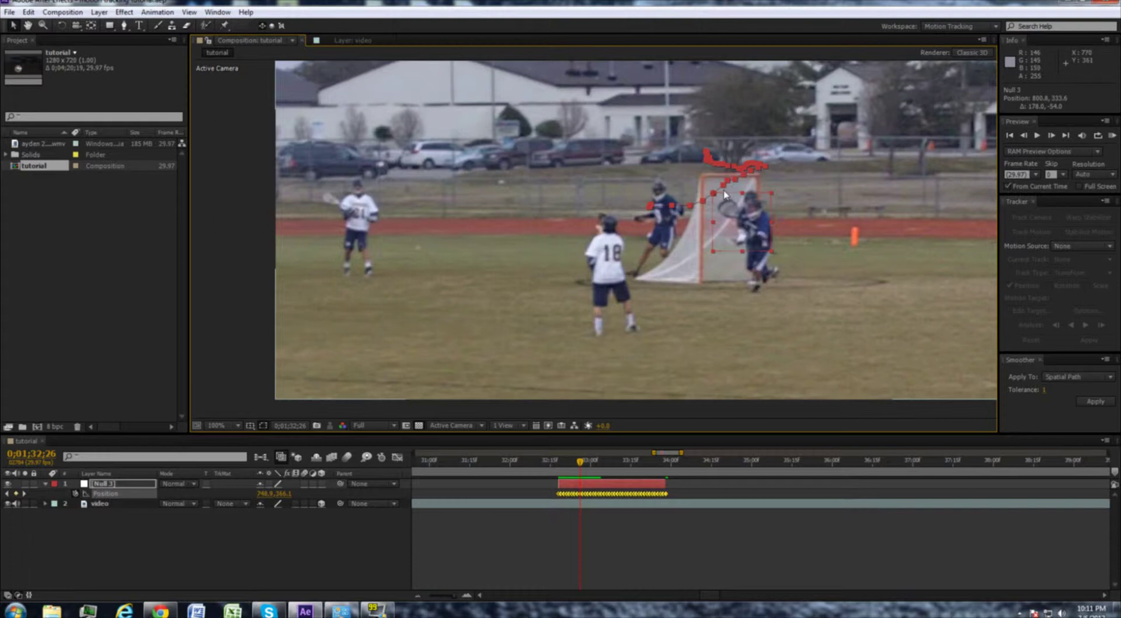
{"action": "key", "text": "ctrl+z"}
{"action": "left_click", "coordinate": [751, 352]}
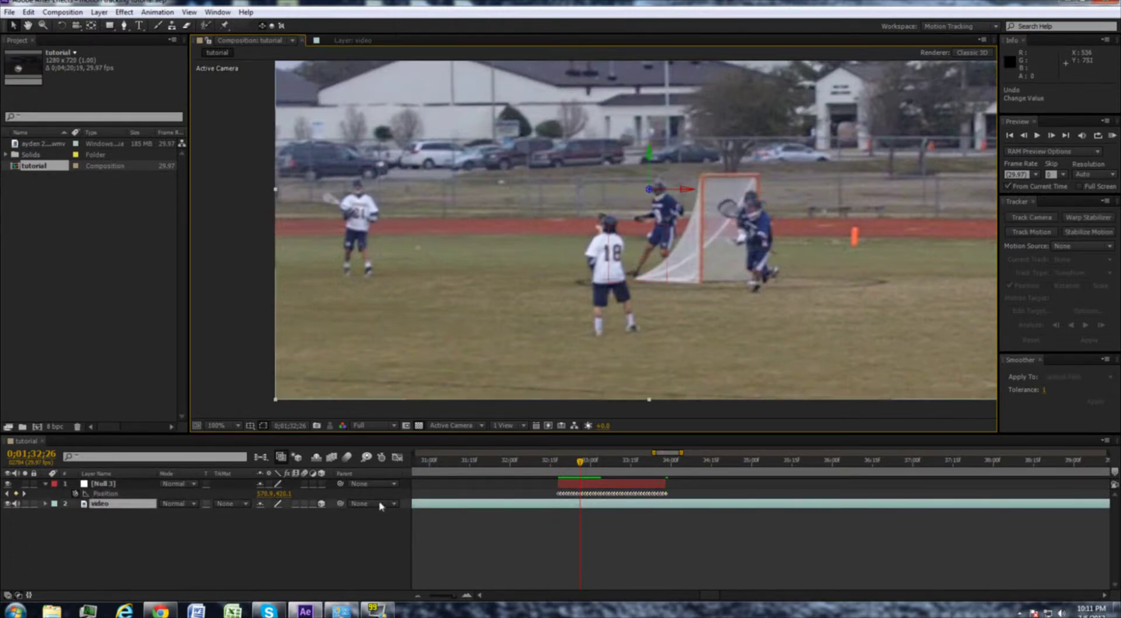
{"action": "left_click", "coordinate": [46, 484]}
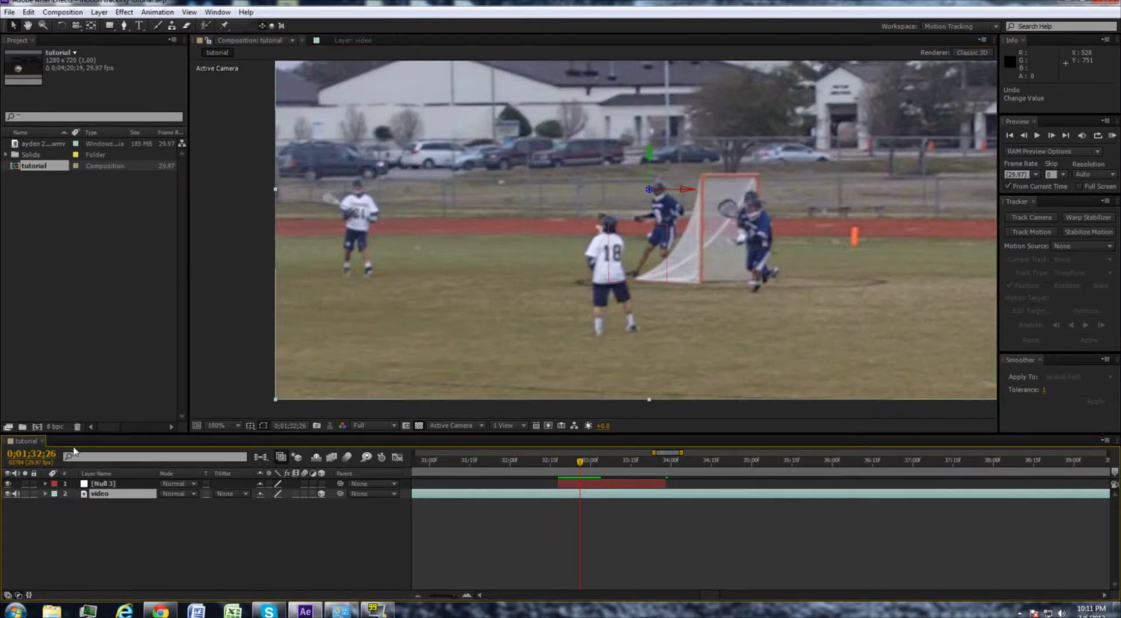
Step: Create a light named "spot 3" with light type Spot and an intensity of 100%
{"action": "key", "text": "ctrl+alt+shift+l"}
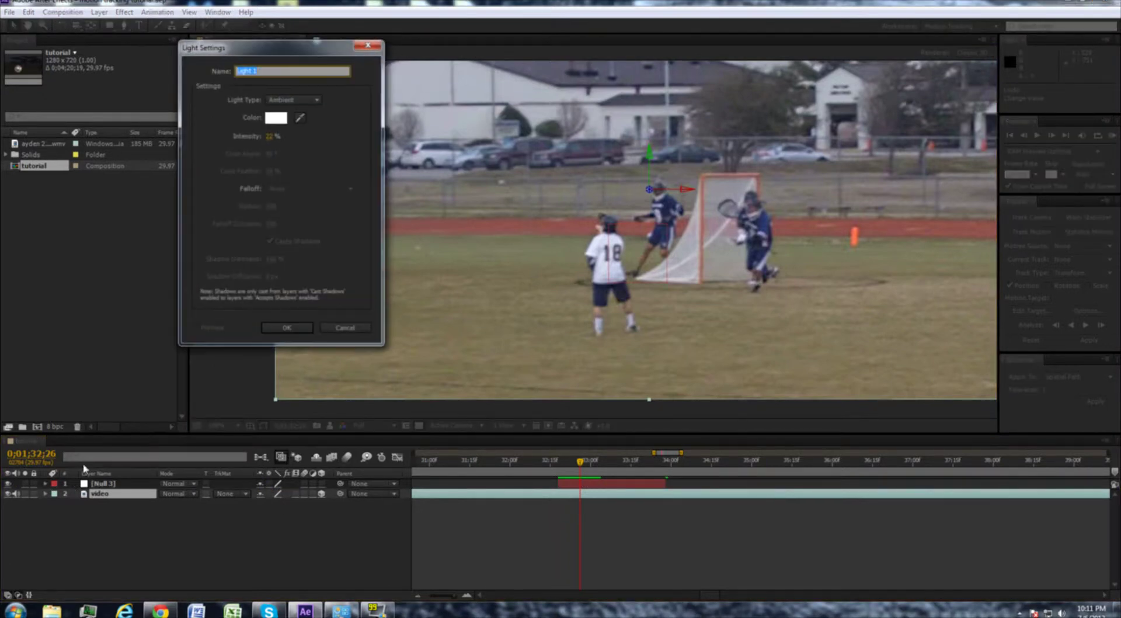
{"action": "type", "text": "Rpot"}
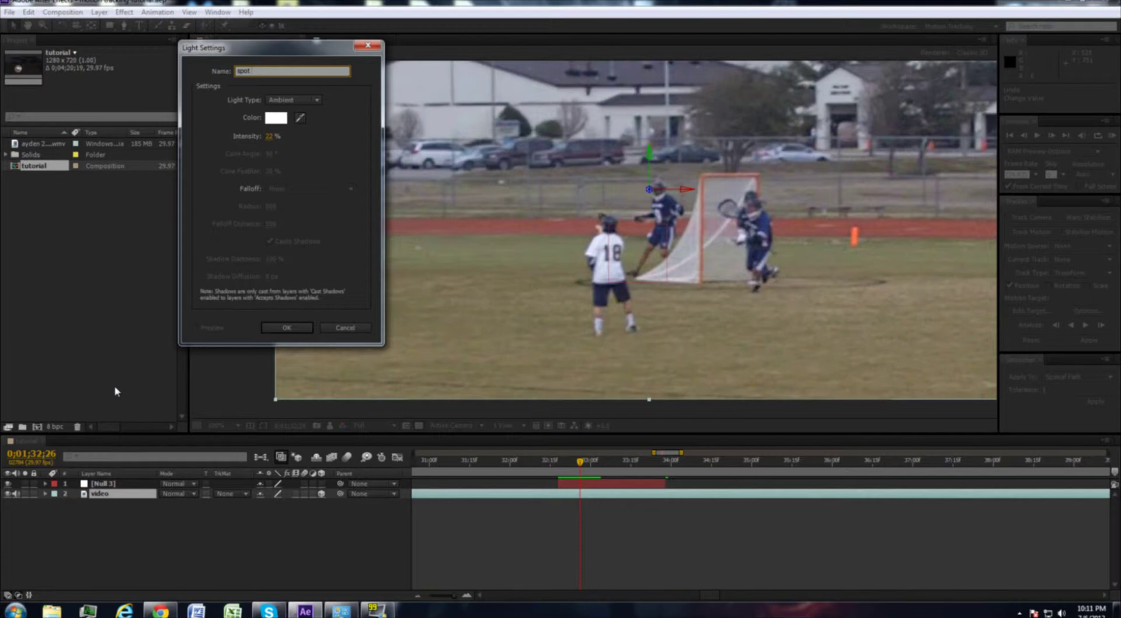
{"action": "type", "text": "3"}
{"action": "left_click", "coordinate": [296, 101]}
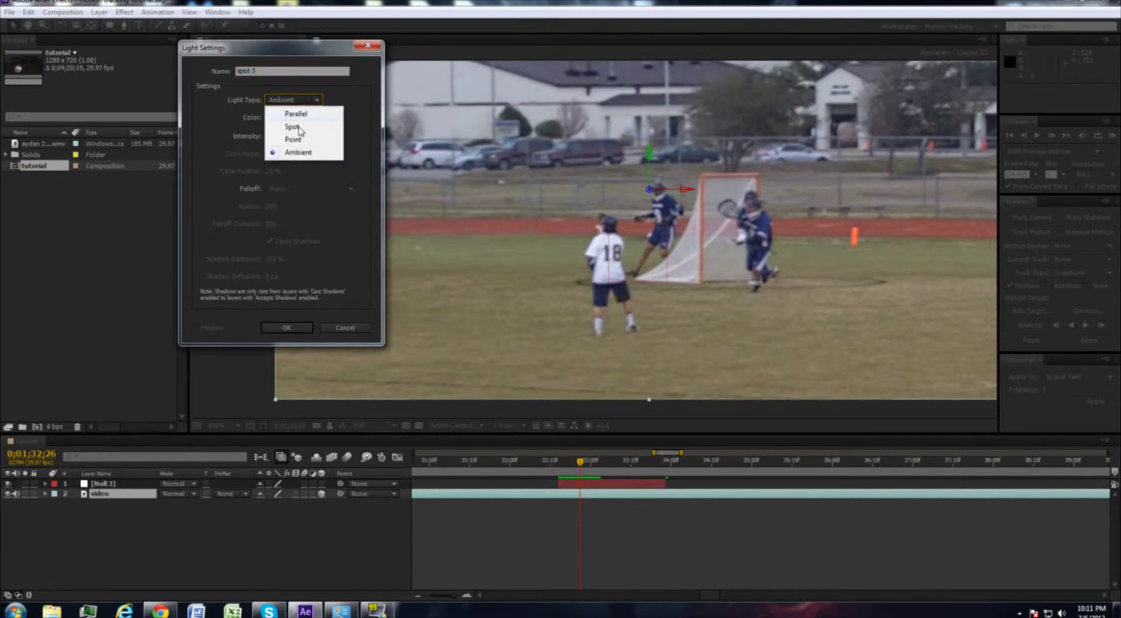
{"action": "left_click", "coordinate": [299, 129]}
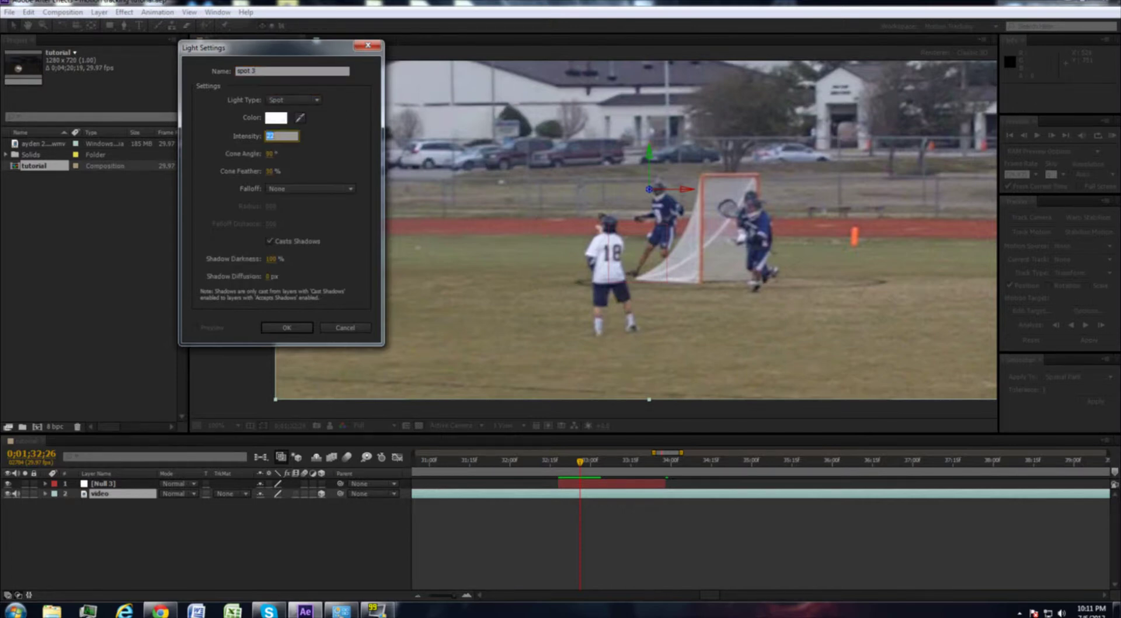
{"action": "left_click", "coordinate": [308, 146]}
{"action": "left_click", "coordinate": [287, 328]}
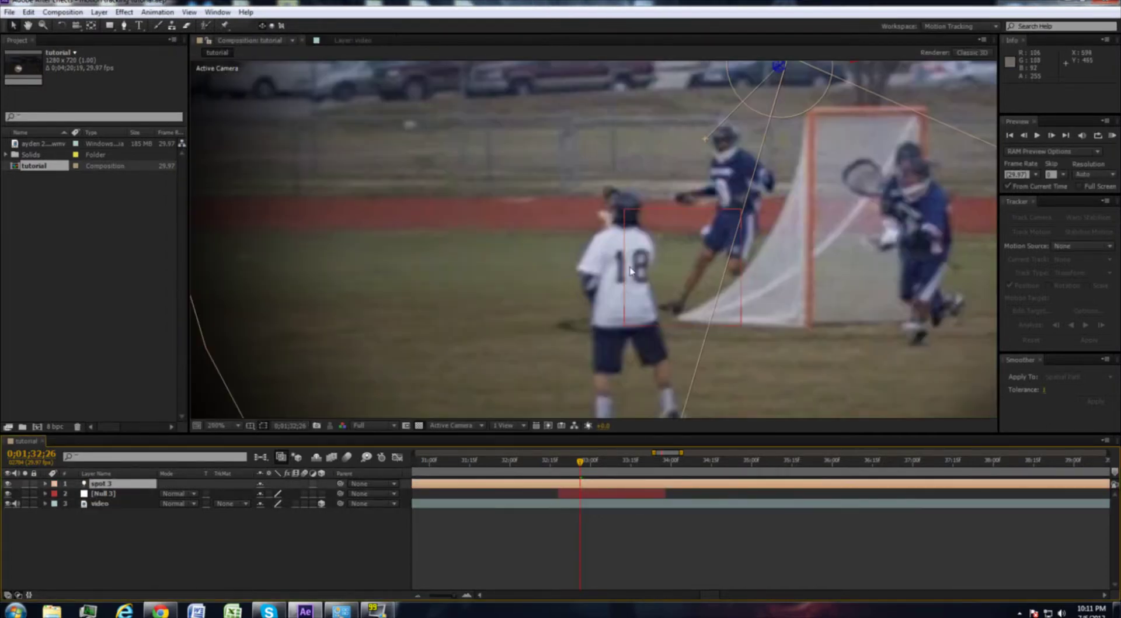
Step: At 0;01;32;18, place the spot 3 light over player number 18, at position about 490, 490, -136
{"action": "scroll", "coordinate": [627, 270], "scroll_direction": "up", "scroll_amount": 2}
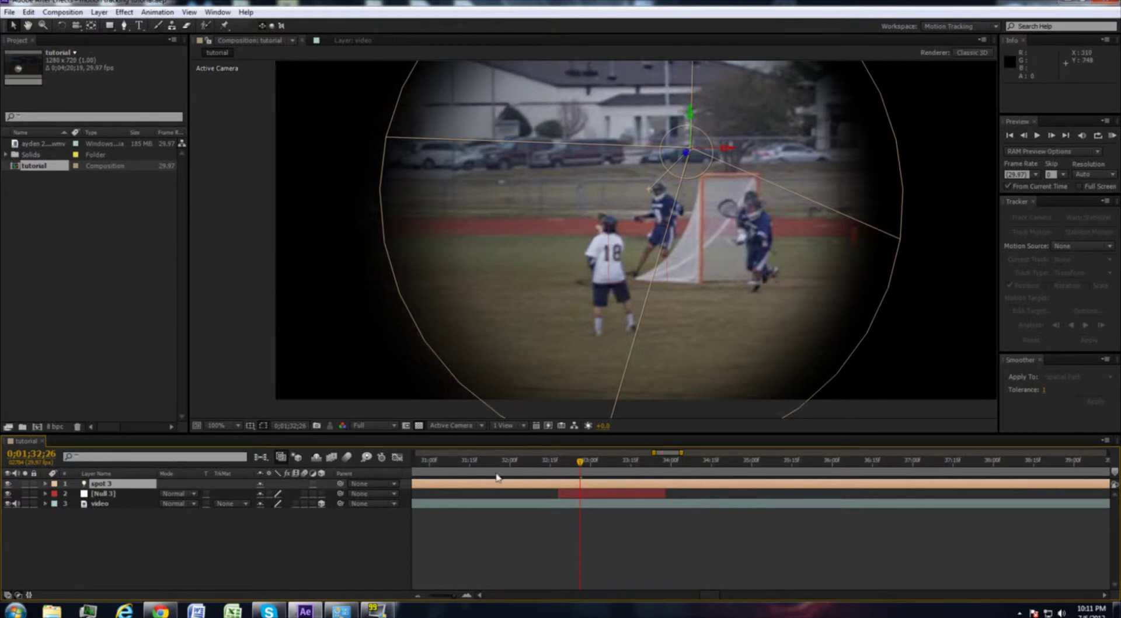
{"action": "left_click", "coordinate": [558, 460]}
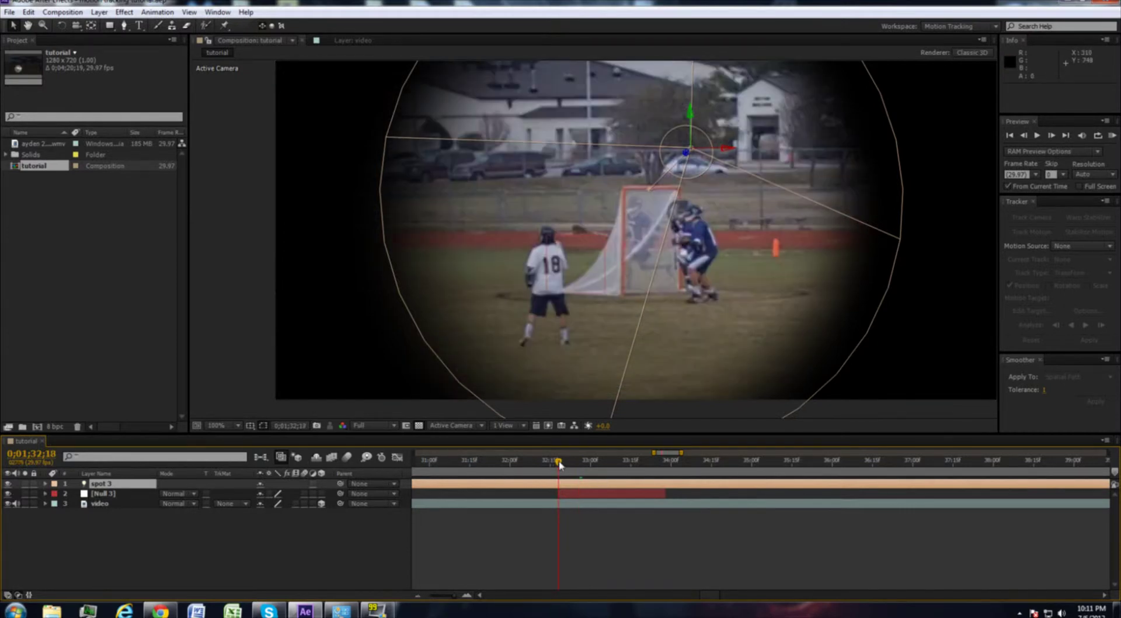
{"action": "left_click_drag", "start_coordinate": [729, 149], "coordinate": [304, 351]}
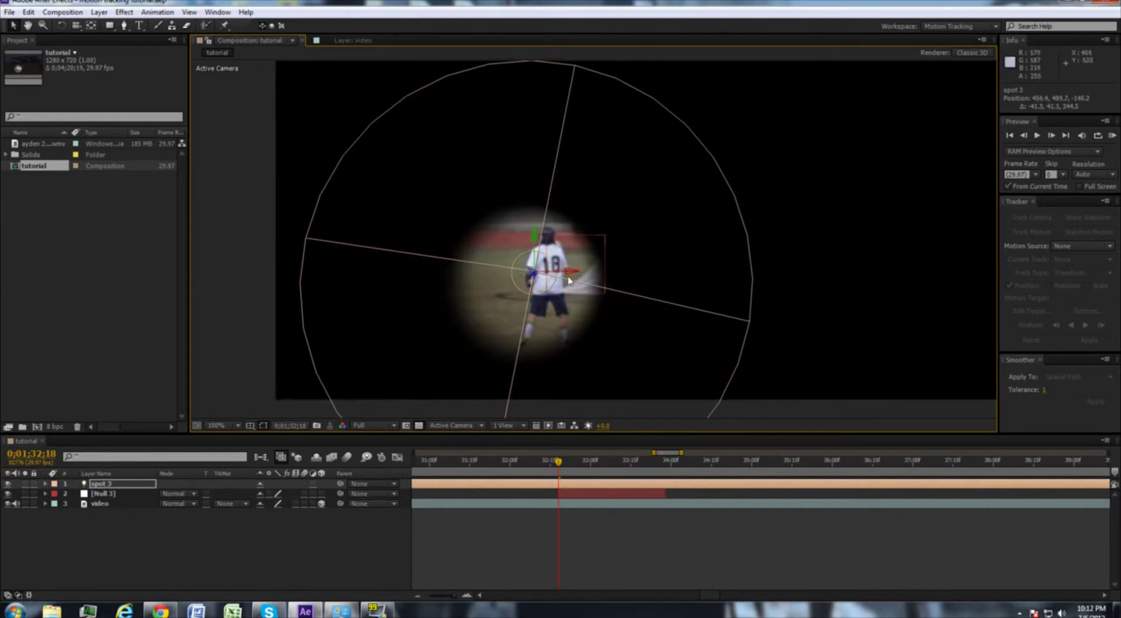
{"action": "left_click_drag", "start_coordinate": [541, 275], "coordinate": [559, 269]}
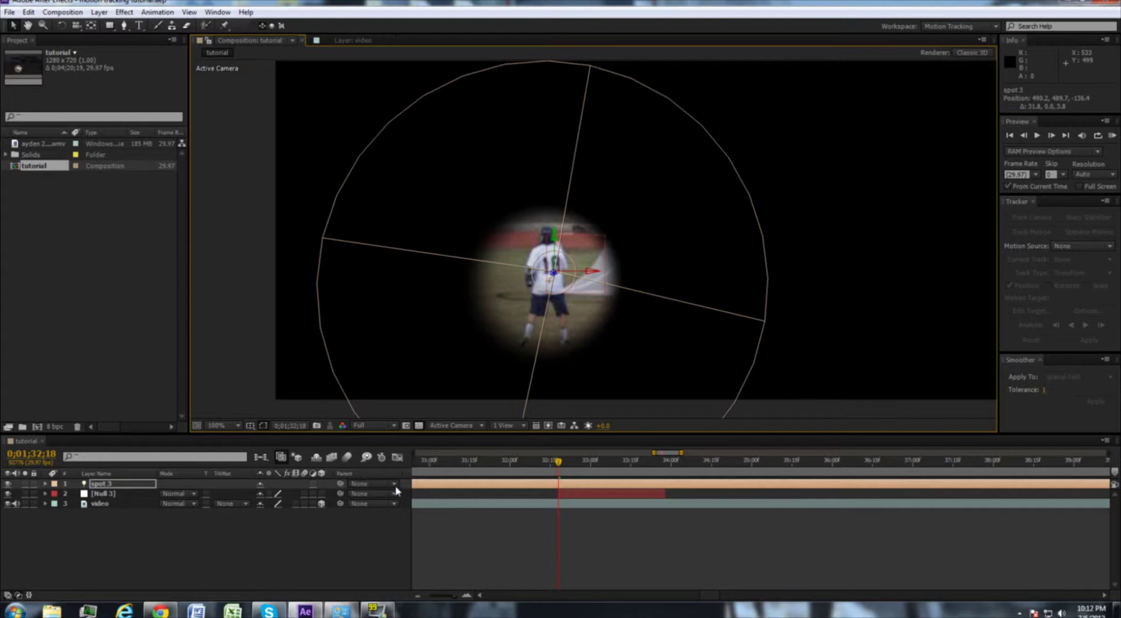
Step: Trim the spot 3 layer to match Null 3, starting at 0;01;32;18 and ending at 0;01;33;27
{"action": "key", "text": "alt+bracketleft"}
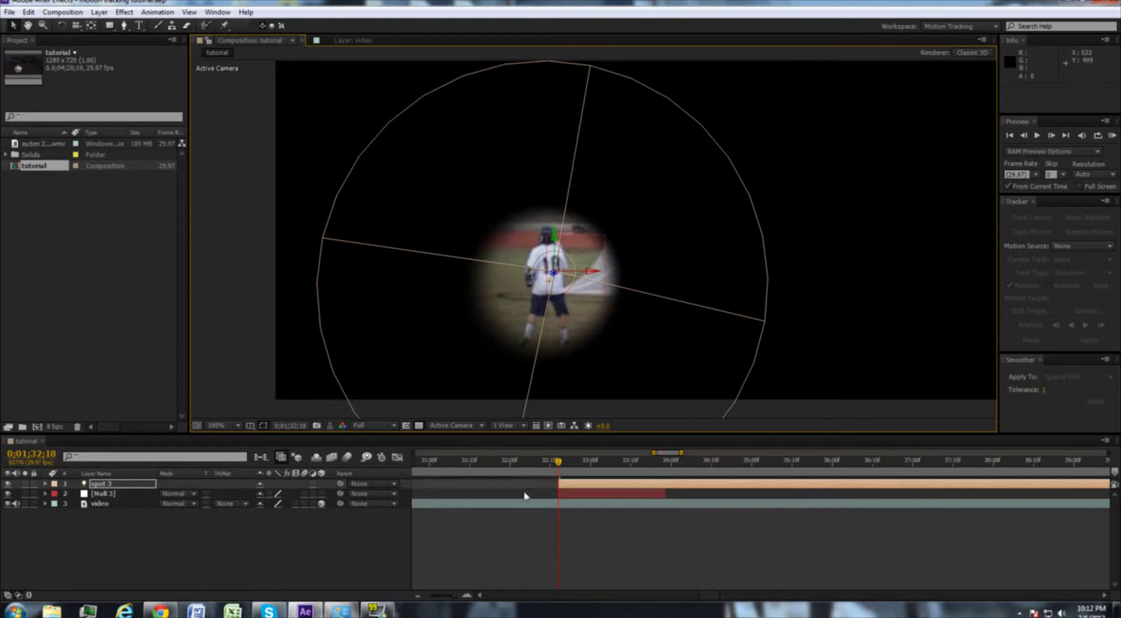
{"action": "left_click", "coordinate": [661, 472]}
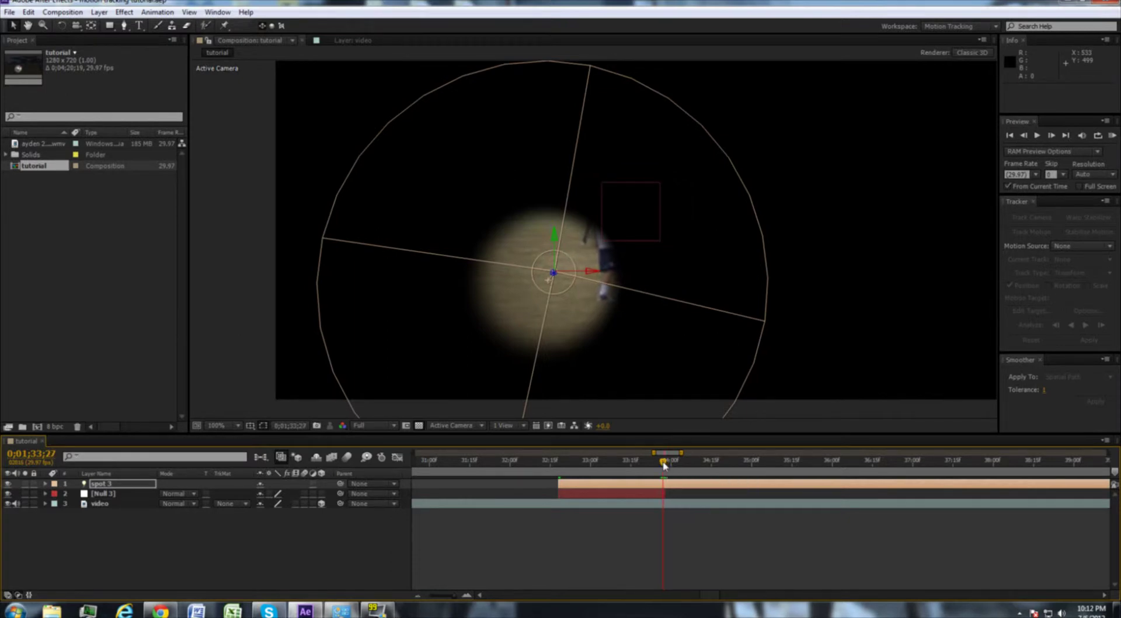
{"action": "key", "text": "alt+bracketright"}
Step: Return to 0;01;32;18, briefly preview the light, and parent the spot 3 layer to Null 3
{"action": "left_click", "coordinate": [556, 465]}
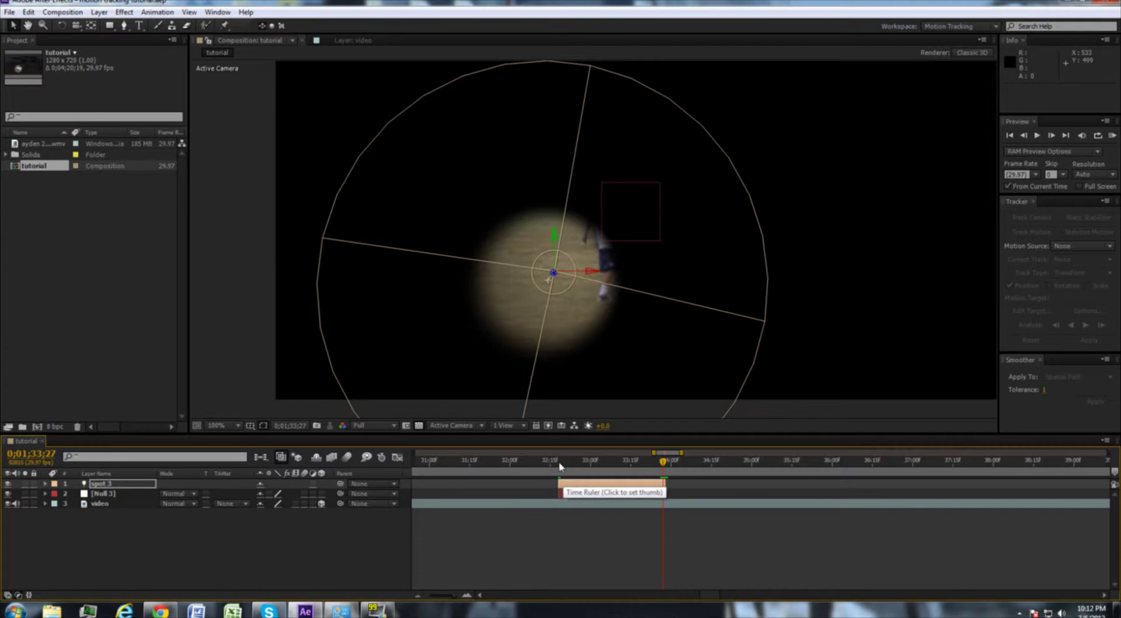
{"action": "left_click", "coordinate": [561, 465]}
{"action": "key", "text": "space"}
{"action": "key", "text": "space"}
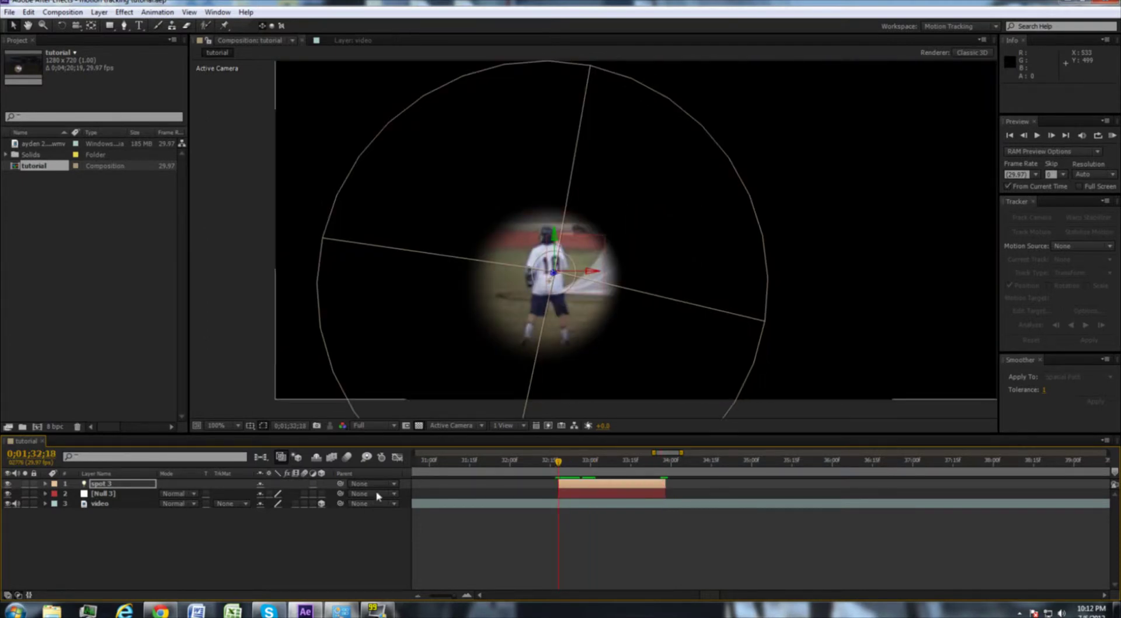
{"action": "left_click", "coordinate": [374, 484]}
{"action": "left_click", "coordinate": [380, 527]}
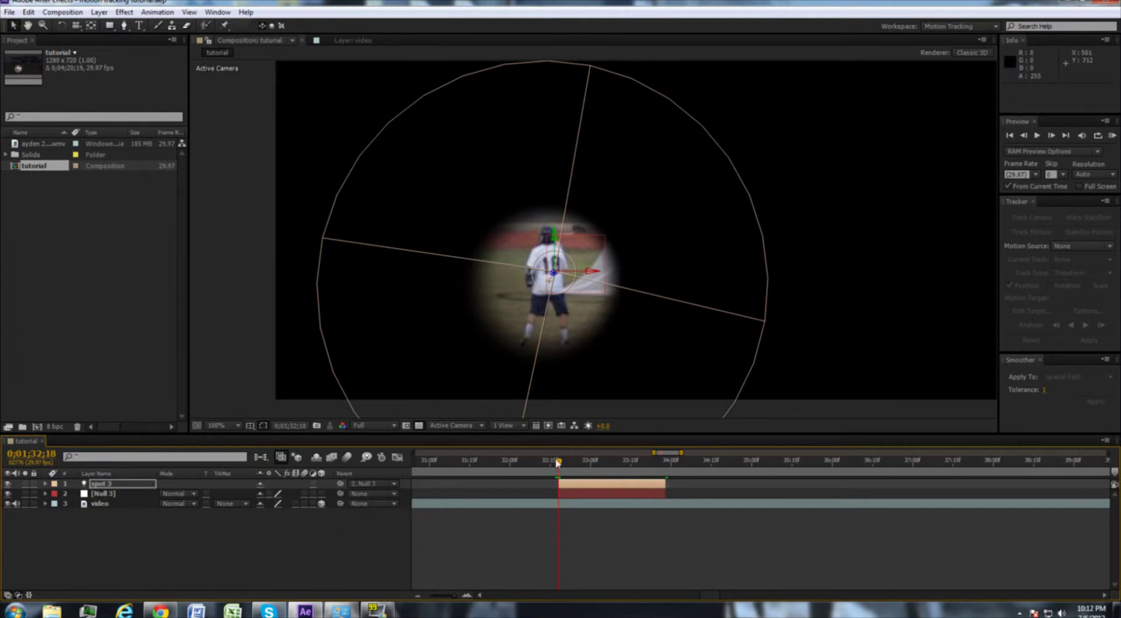
Step: Try offsetting spot 3 from player 18 toward the goal, scrub the tracked motion, and move the light back onto him
{"action": "mouse_move", "coordinate": [559, 464]}
{"action": "left_mouse_down"}
{"action": "mouse_move", "coordinate": [643, 462]}
{"action": "mouse_move", "coordinate": [560, 477]}
{"action": "left_mouse_up"}
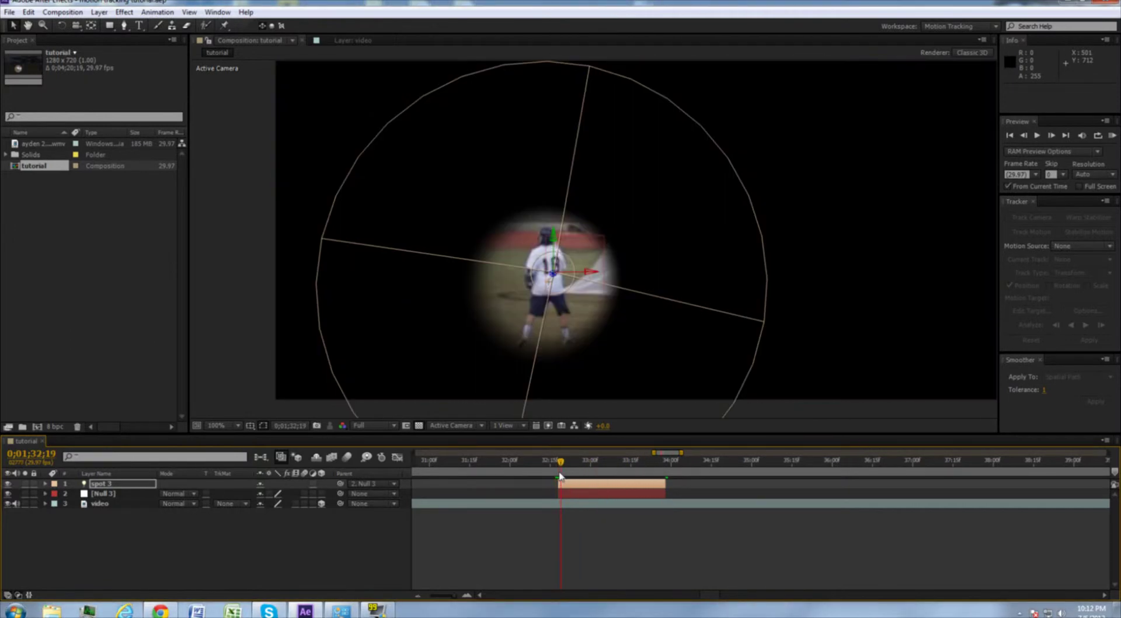
{"action": "left_click_drag", "start_coordinate": [583, 273], "coordinate": [646, 272]}
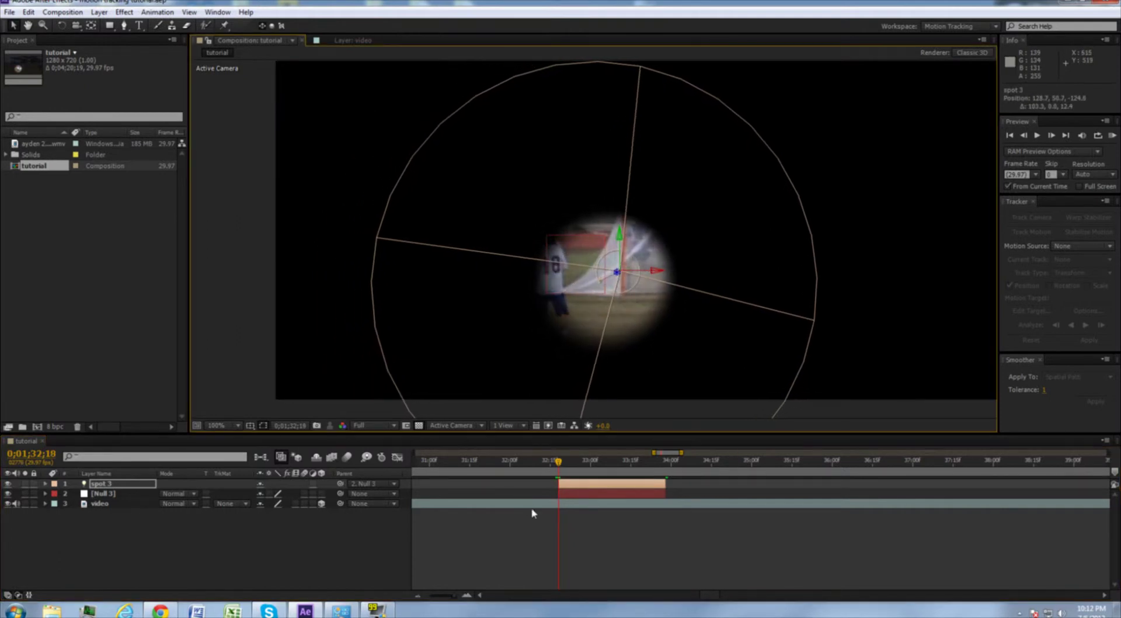
{"action": "mouse_move", "coordinate": [559, 466]}
{"action": "left_mouse_down"}
{"action": "mouse_move", "coordinate": [655, 463]}
{"action": "mouse_move", "coordinate": [559, 464]}
{"action": "left_mouse_up"}
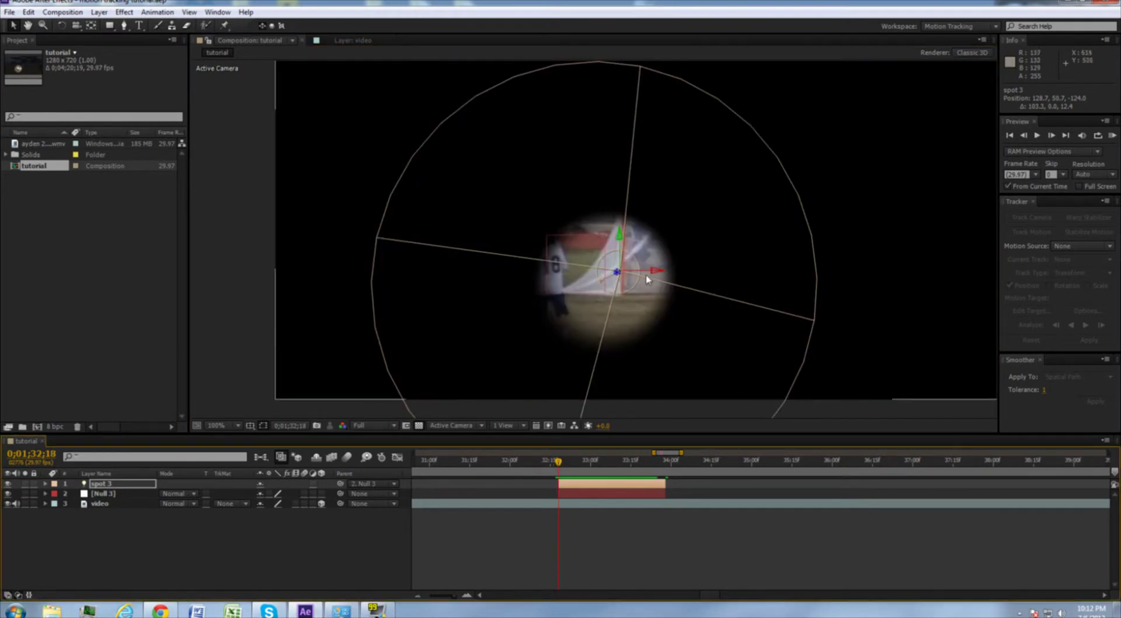
{"action": "left_click_drag", "start_coordinate": [653, 271], "coordinate": [594, 272]}
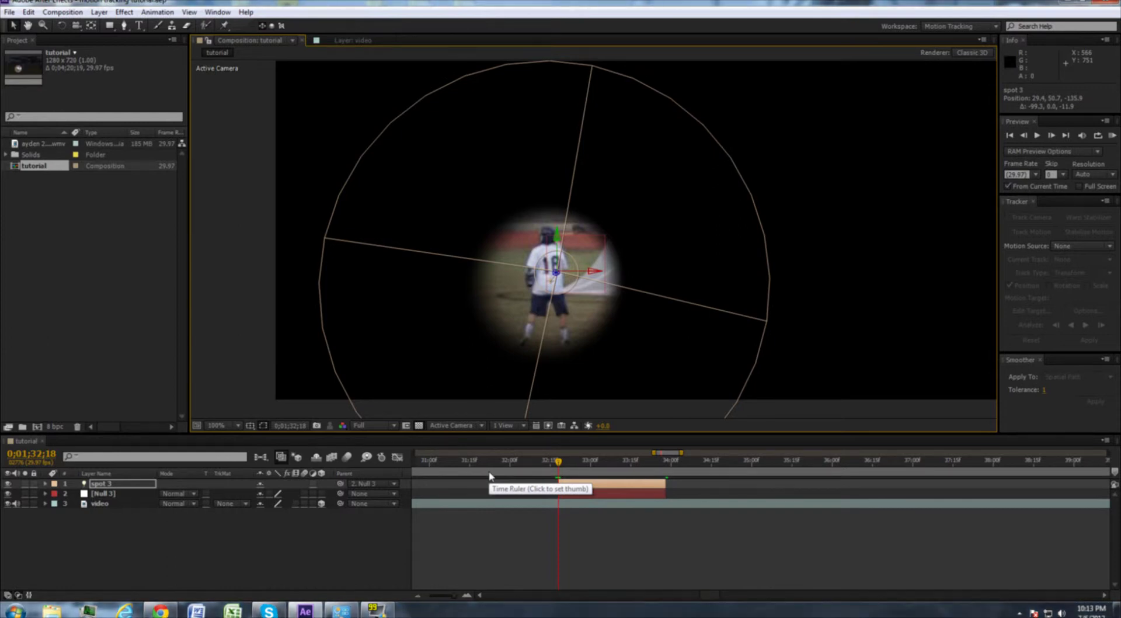
Step: Create a light named "ambient 3" with light type Ambient and an intensity of 22%
{"action": "key", "text": "ctrl+alt+shift+l"}
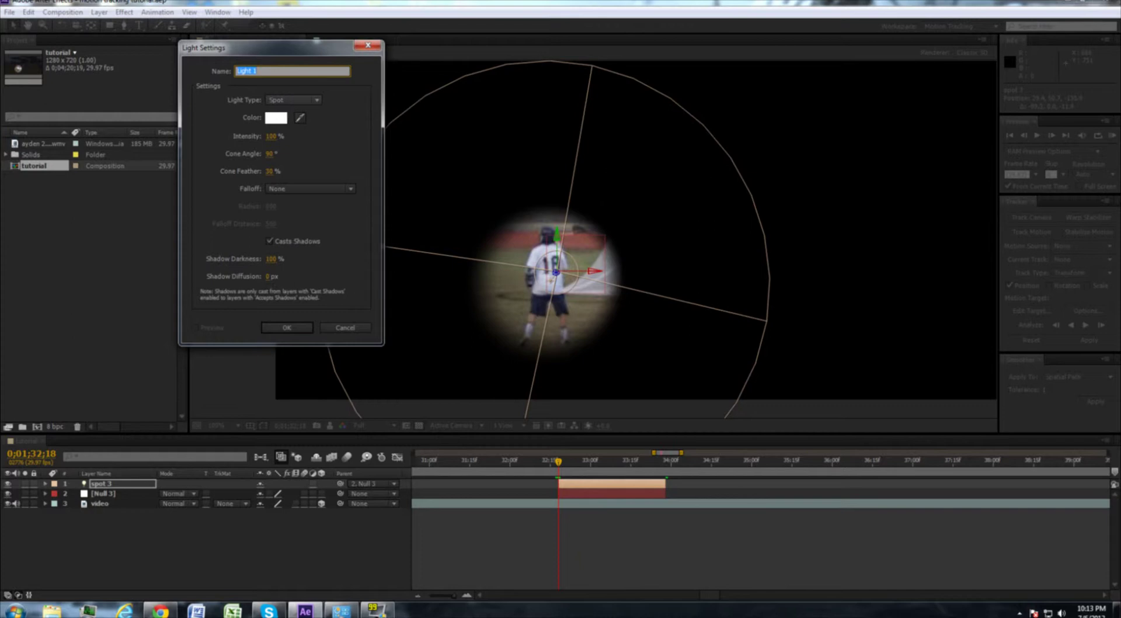
{"action": "type", "text": "ambient 3"}
{"action": "left_click", "coordinate": [292, 102]}
{"action": "left_click", "coordinate": [297, 154]}
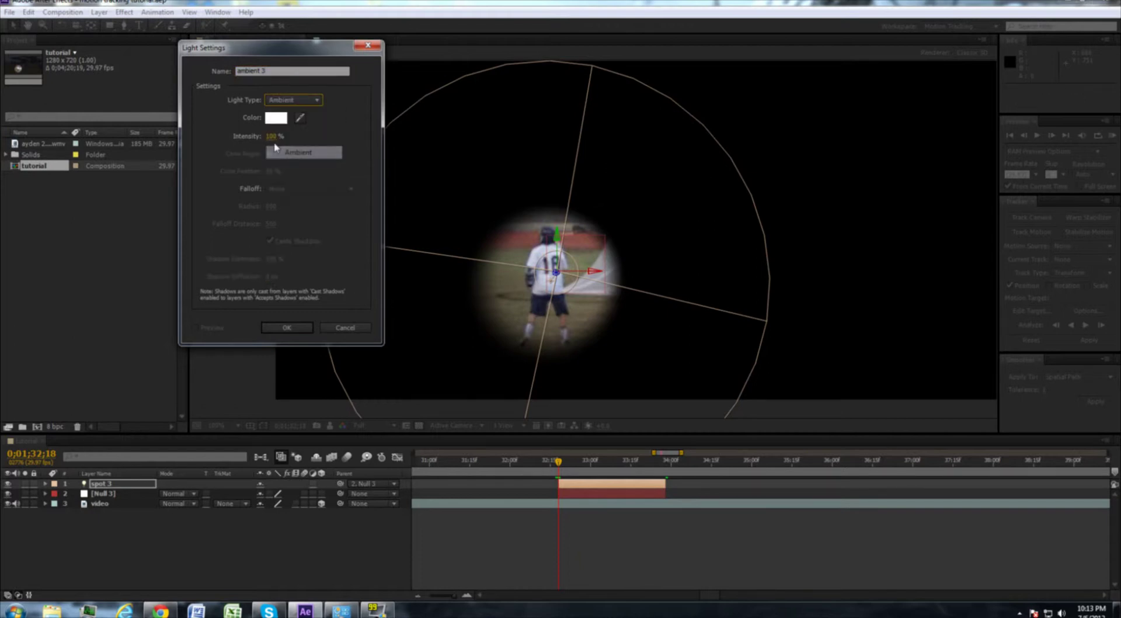
{"action": "key", "text": "Tab"}
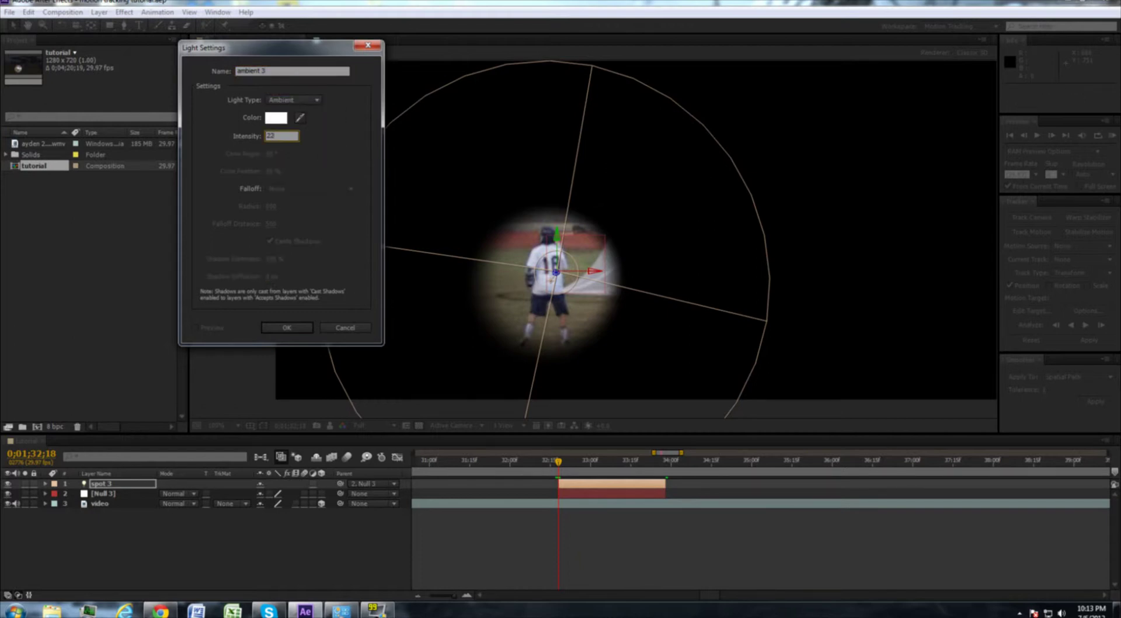
{"action": "key", "text": "Return"}
{"action": "left_click", "coordinate": [289, 328]}
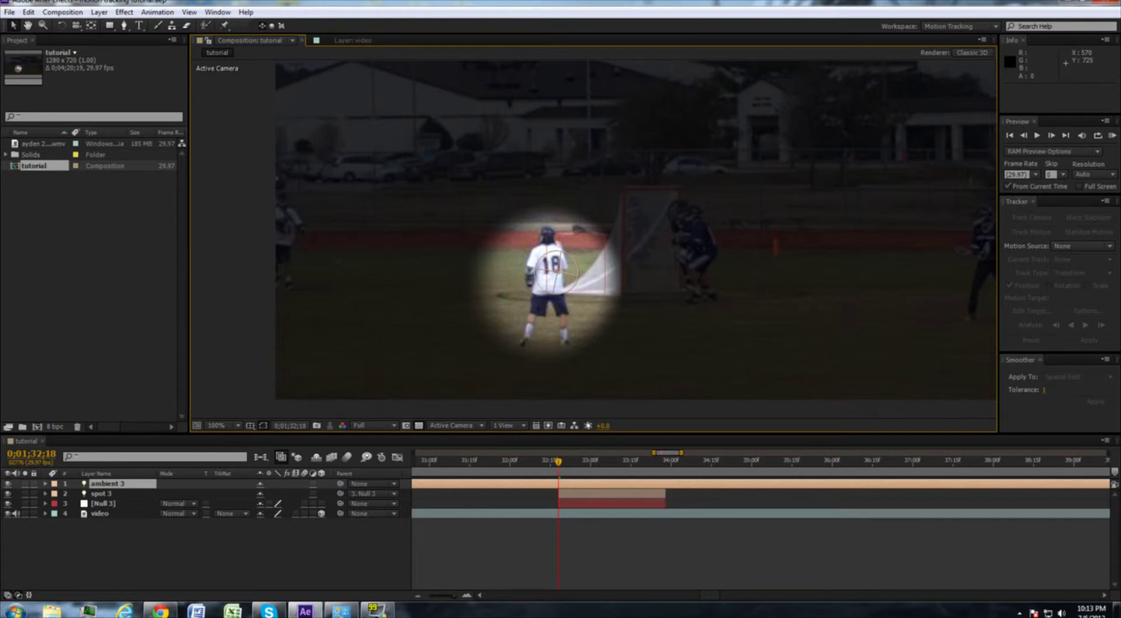
Step: Trim the ambient 3 layer to run from 0;01;32;18 to 0;01;33;27
{"action": "key", "text": "alt+bracketleft"}
{"action": "left_click_drag", "start_coordinate": [558, 469], "coordinate": [664, 453]}
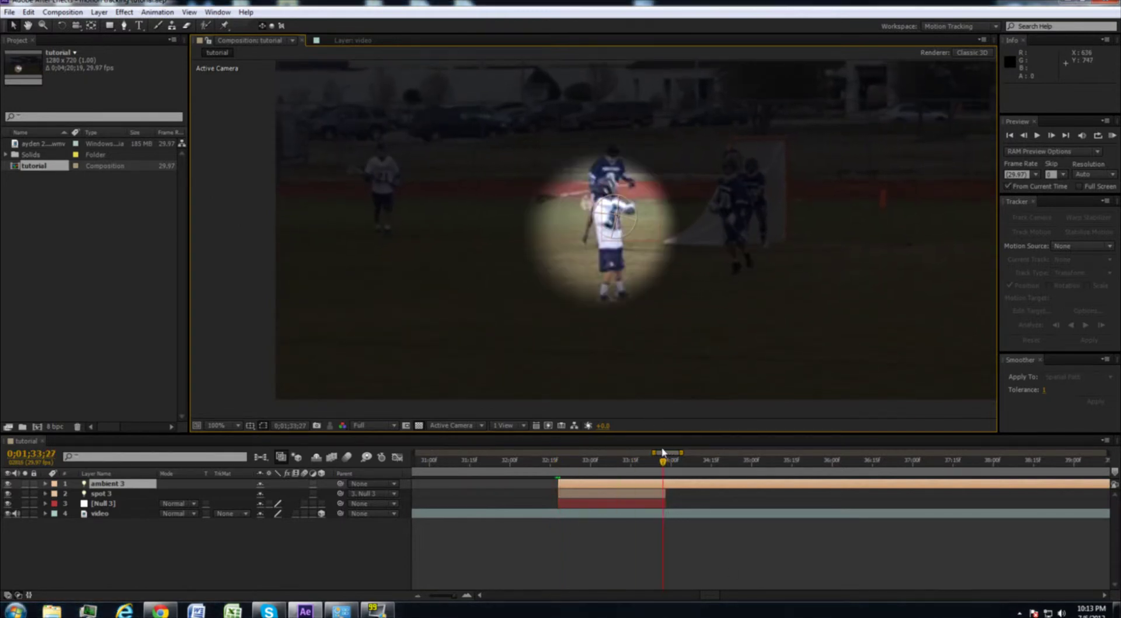
{"action": "key", "text": "alt+bracketright"}
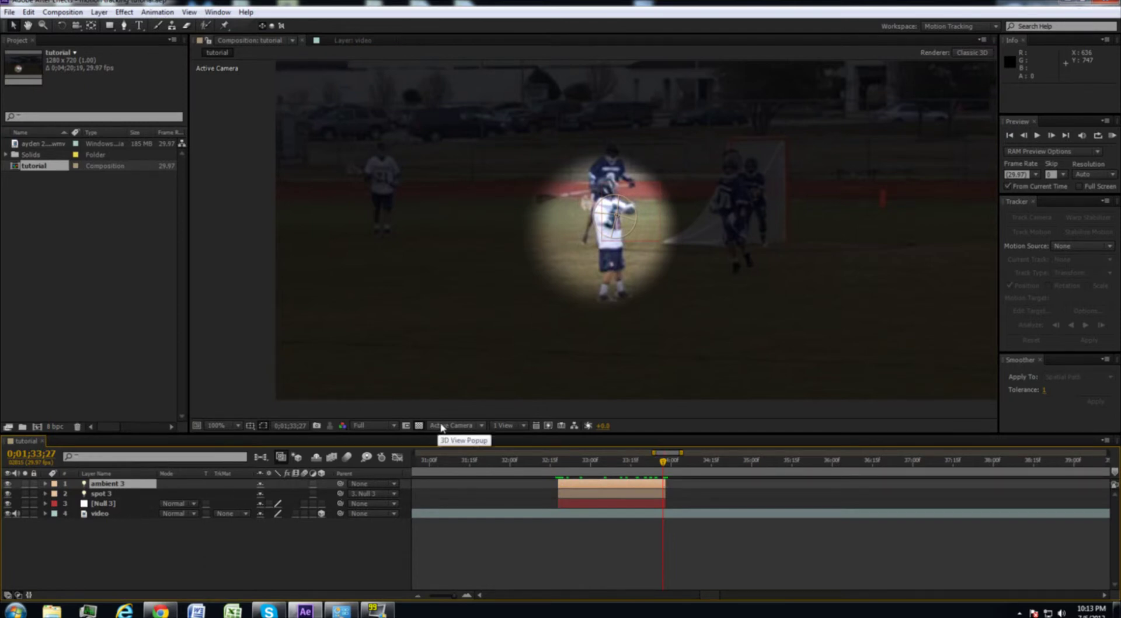
Step: Scrub from 0;01;32;18 through the end of the light layers to check how the spotlight follows player 18
{"action": "left_click", "coordinate": [561, 466]}
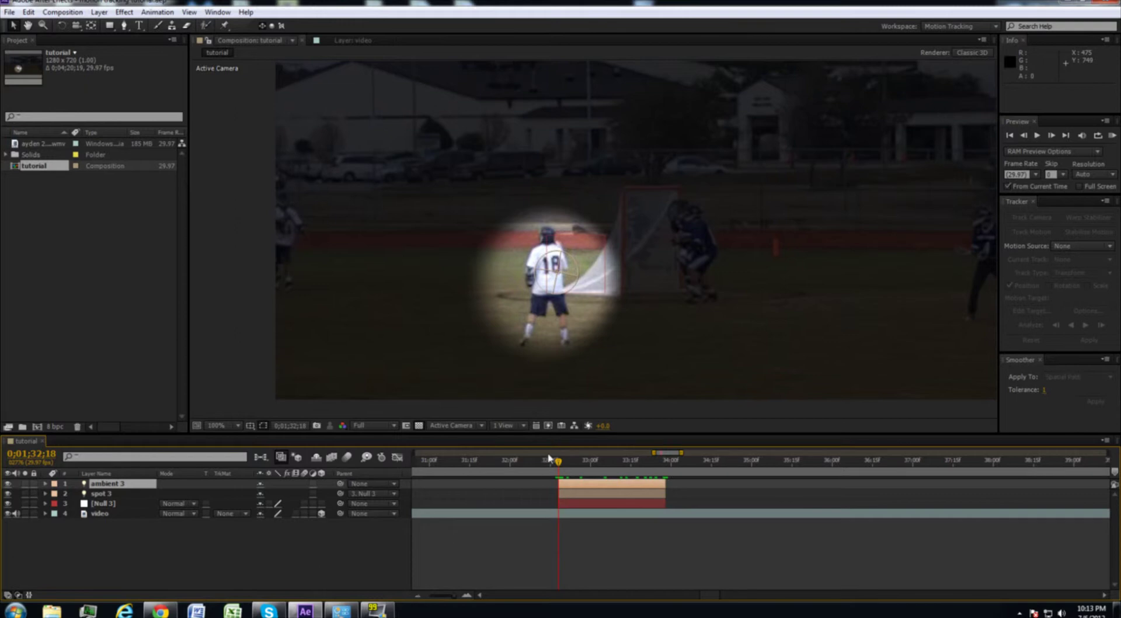
{"action": "mouse_move", "coordinate": [558, 467]}
{"action": "left_mouse_down"}
{"action": "mouse_move", "coordinate": [538, 468]}
{"action": "mouse_move", "coordinate": [560, 468]}
{"action": "left_mouse_up"}
{"action": "left_click_drag", "start_coordinate": [559, 464], "coordinate": [731, 477]}
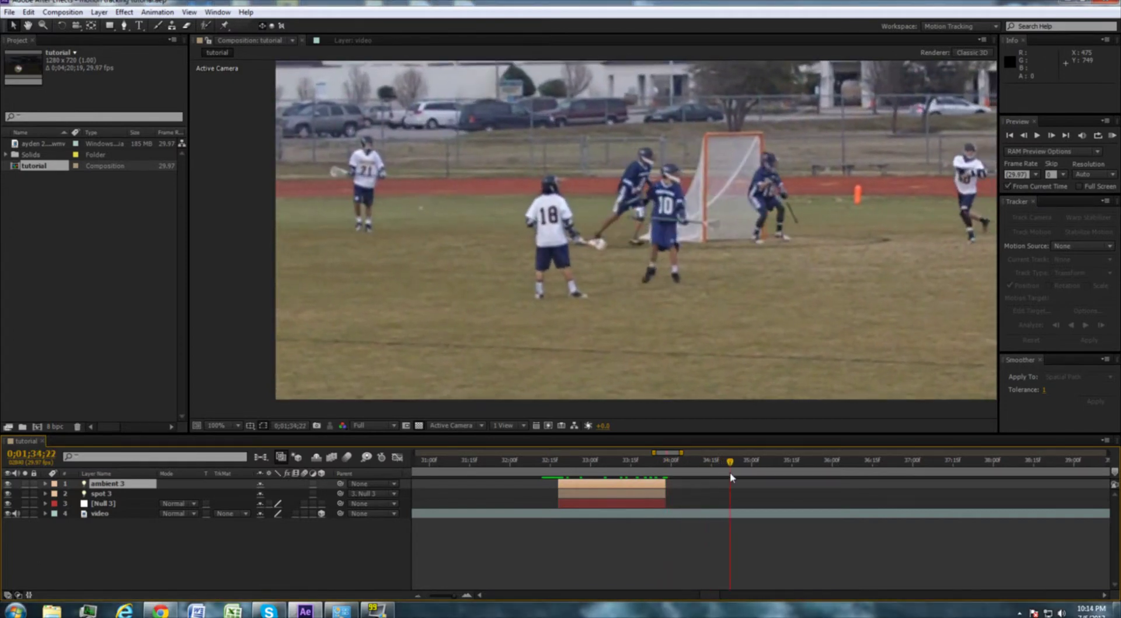
{"action": "mouse_move", "coordinate": [571, 467]}
{"action": "left_mouse_down"}
{"action": "mouse_move", "coordinate": [623, 467]}
{"action": "mouse_move", "coordinate": [592, 469]}
{"action": "left_mouse_up"}
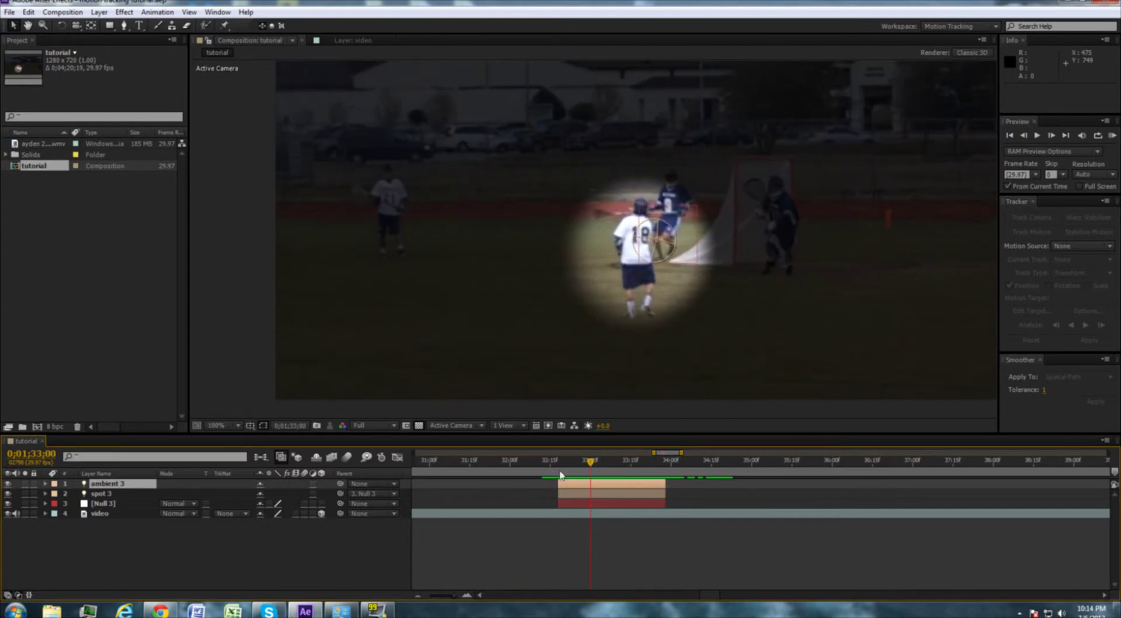
Step: At 0;01;33;16, shift the spot 3 light slightly lower on player 18, to position about 29.5, 60, -137, and scrub to check it
{"action": "left_click", "coordinate": [132, 494]}
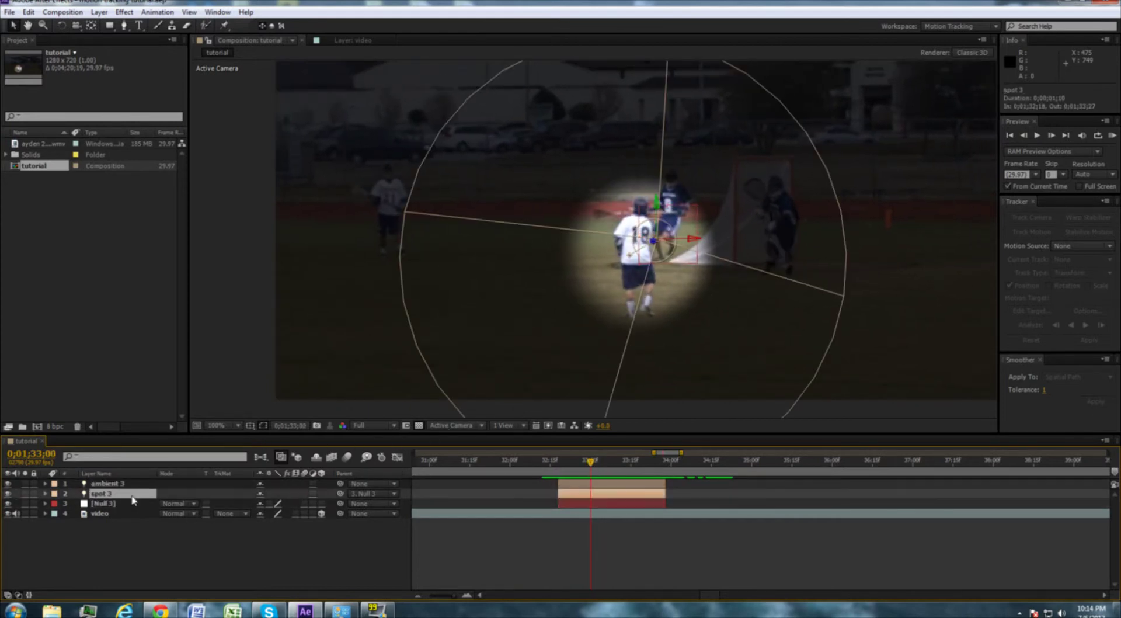
{"action": "left_click_drag", "start_coordinate": [590, 465], "coordinate": [635, 461]}
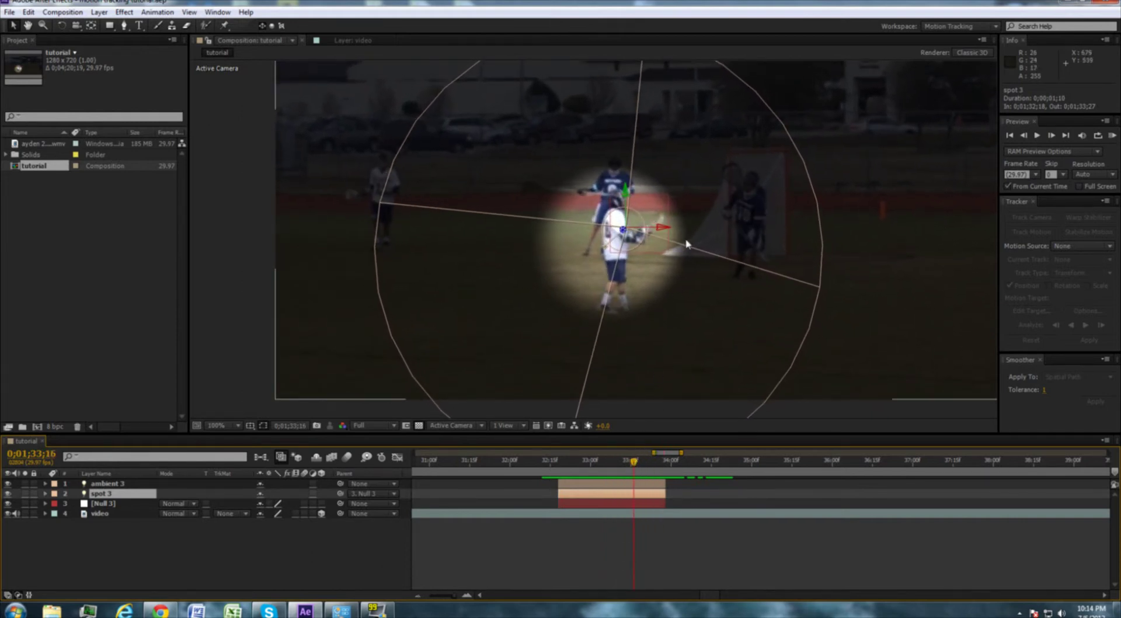
{"action": "left_click_drag", "start_coordinate": [629, 197], "coordinate": [632, 198]}
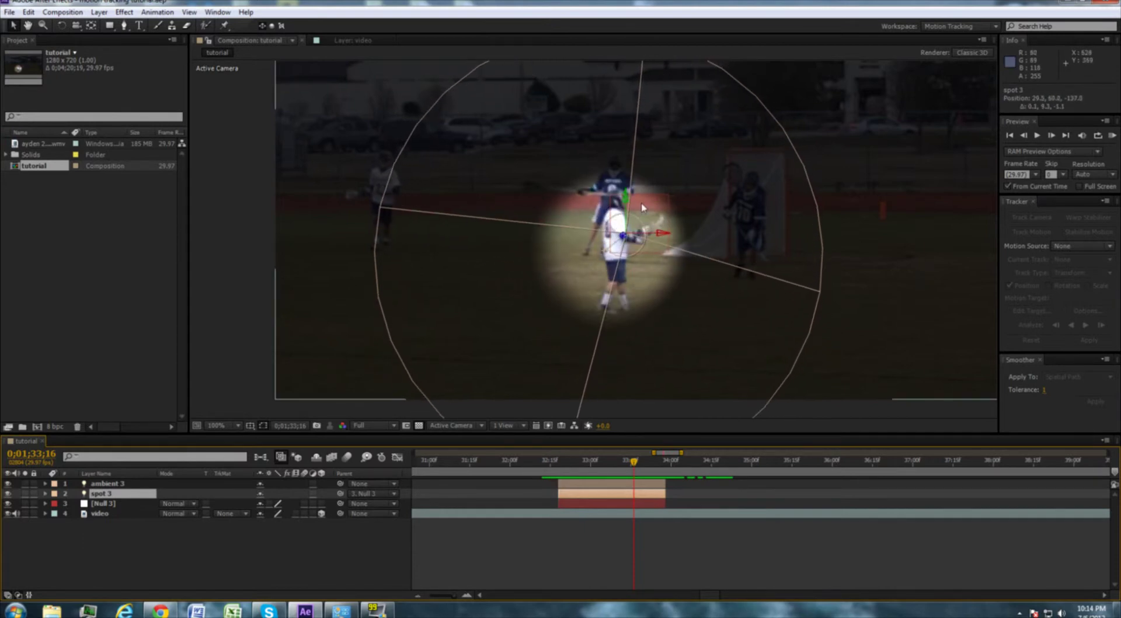
{"action": "left_click_drag", "start_coordinate": [628, 467], "coordinate": [608, 471]}
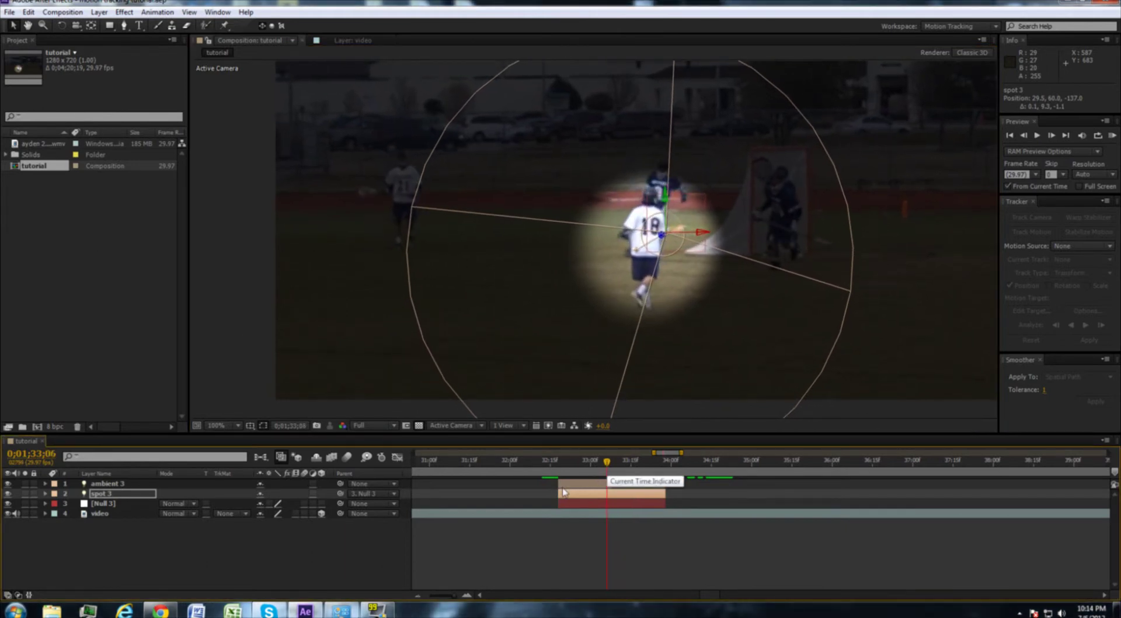
Step: Examine the Position property of spot 3 and the Position keyframes of Null 3, collapsing each layer
{"action": "key", "text": "p"}
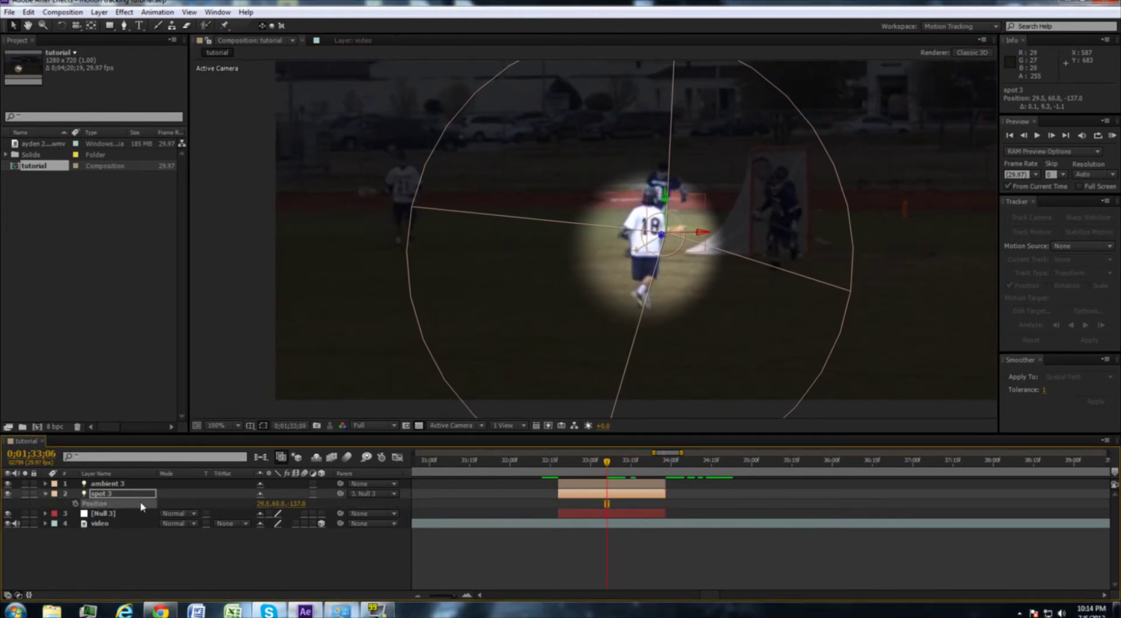
{"action": "left_click", "coordinate": [45, 494]}
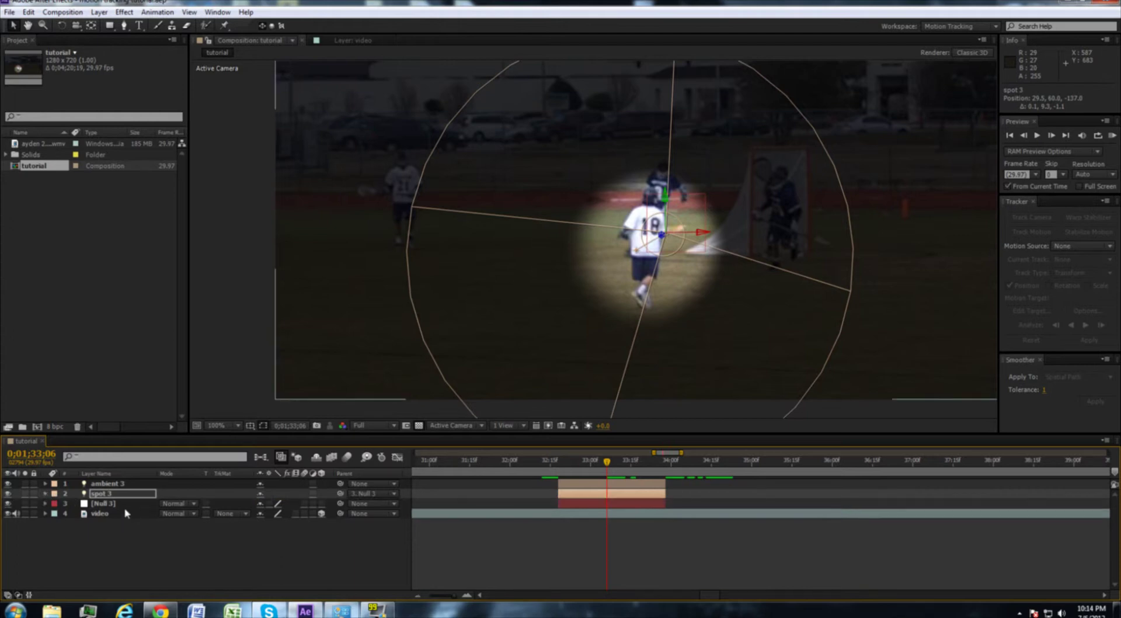
{"action": "left_click", "coordinate": [127, 504]}
{"action": "key", "text": "p"}
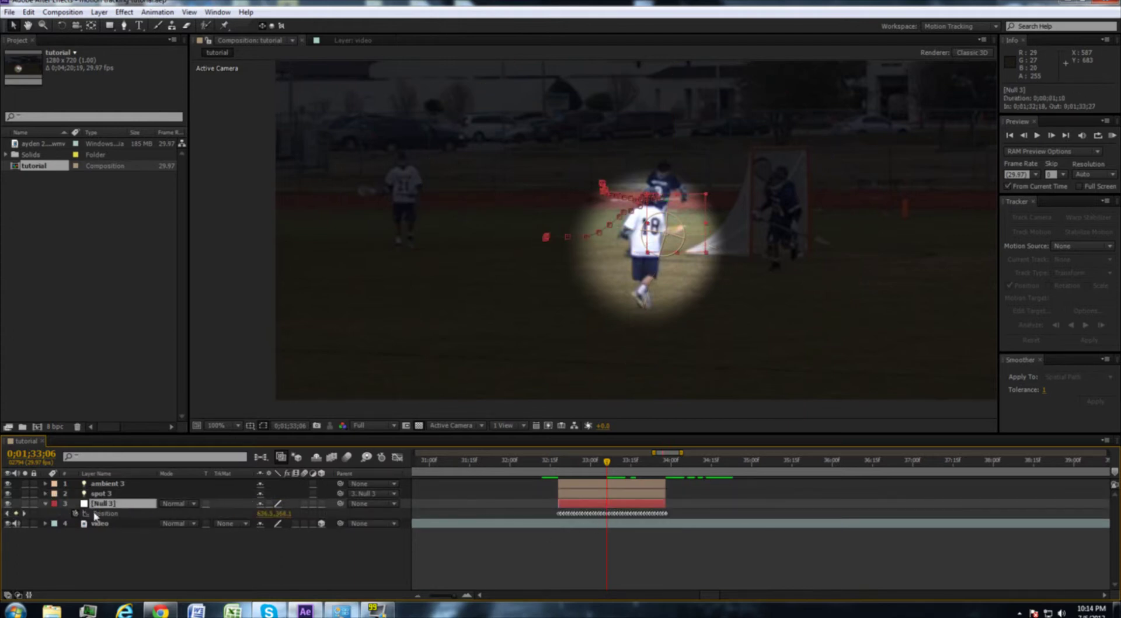
{"action": "left_click", "coordinate": [46, 504]}
Step: Start keyframing the Position of spot 3 at 0;01;33;06
{"action": "left_click", "coordinate": [93, 494]}
{"action": "key", "text": "p"}
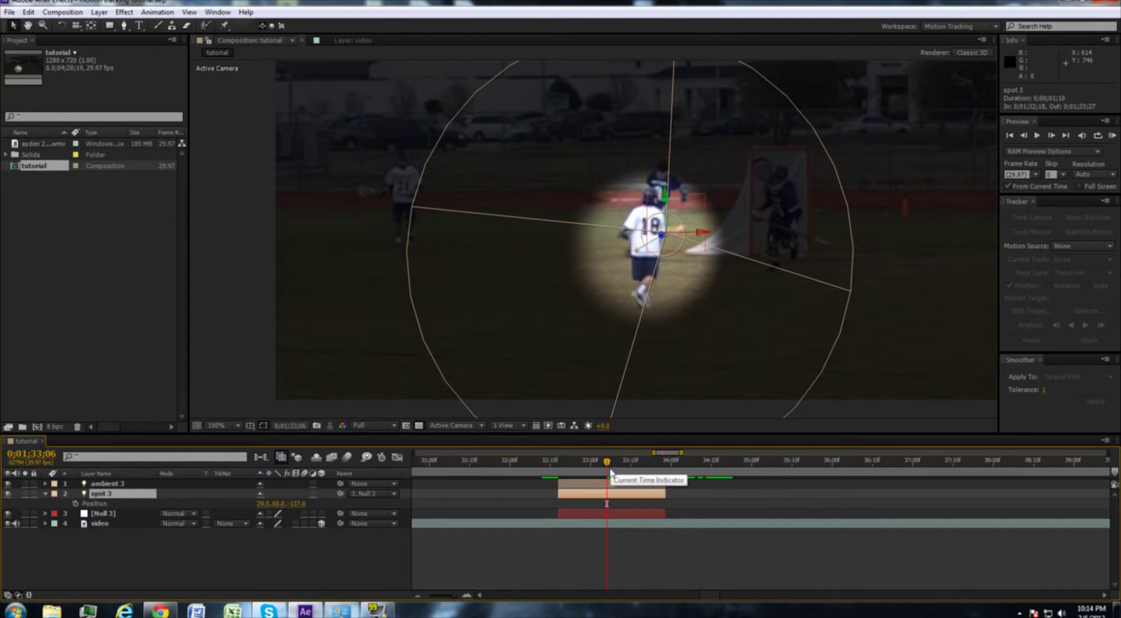
{"action": "left_click", "coordinate": [76, 504]}
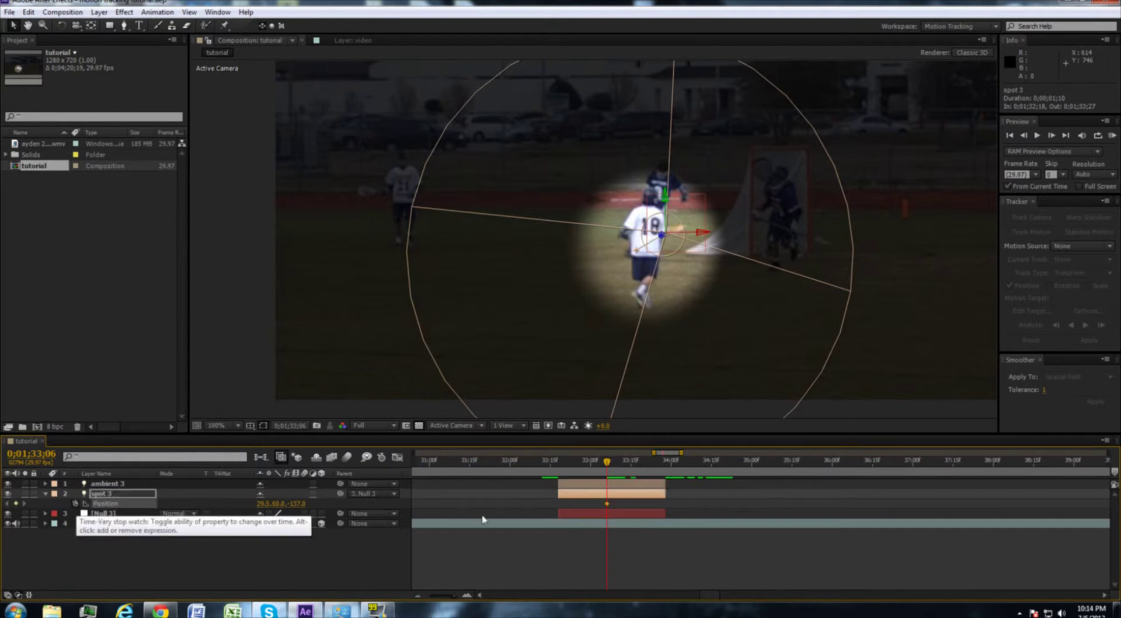
Step: At 0;01;33;15, raise the spot 3 light to position about 28.6, -9.9, -128.7, and scrub back to check the animated move
{"action": "left_click_drag", "start_coordinate": [611, 462], "coordinate": [633, 466]}
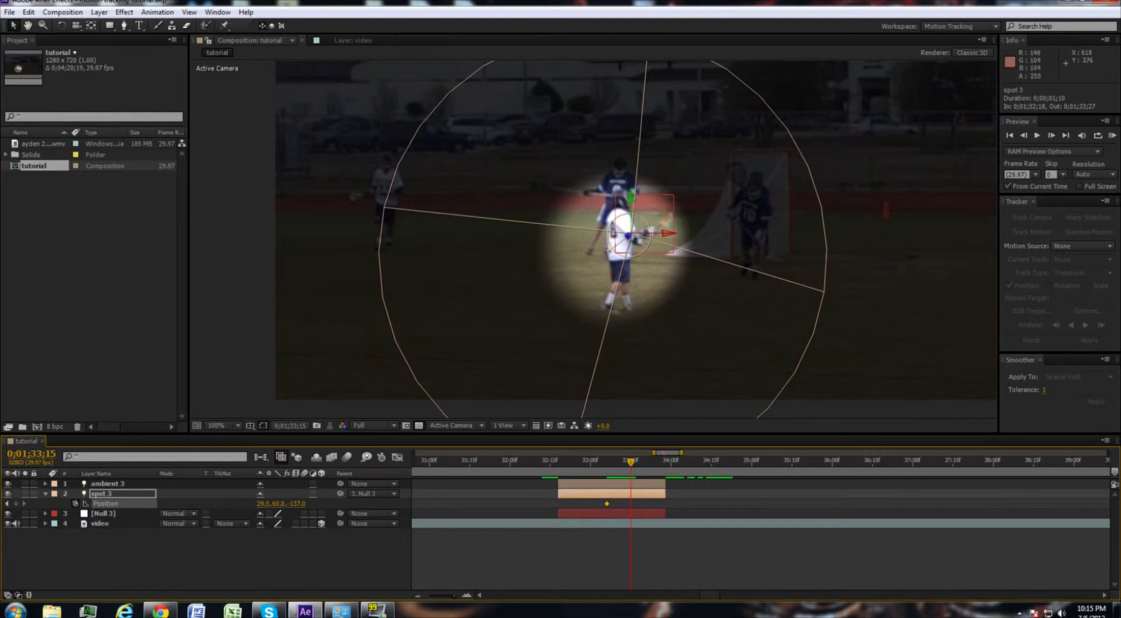
{"action": "left_click_drag", "start_coordinate": [619, 201], "coordinate": [631, 158]}
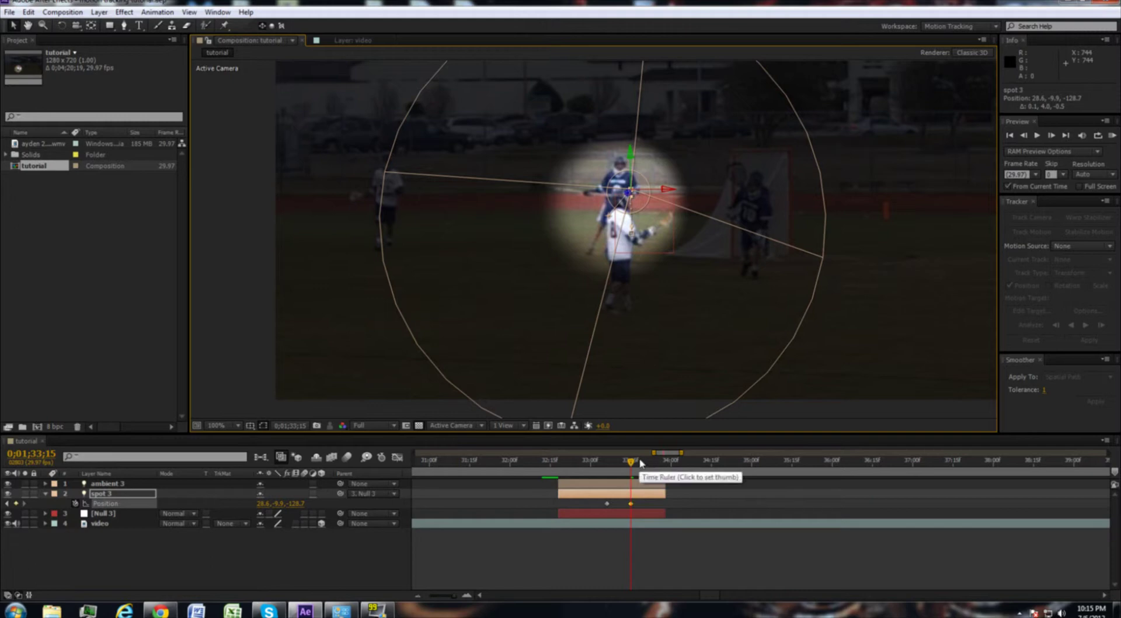
{"action": "left_click_drag", "start_coordinate": [636, 463], "coordinate": [607, 465]}
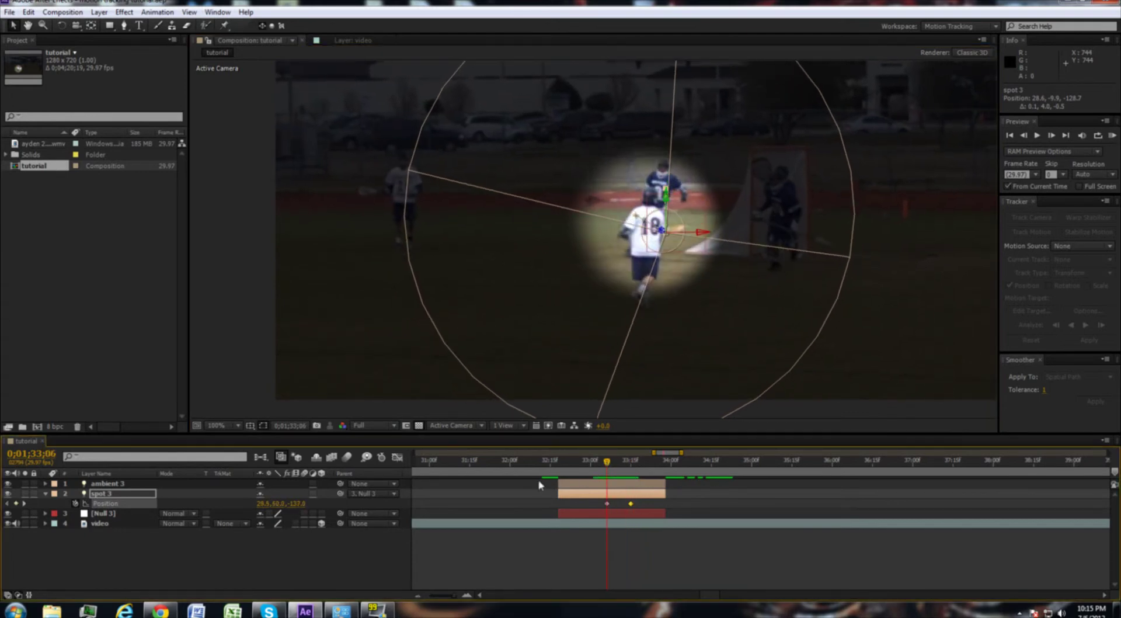
Step: Delete both Position keyframes of spot 3 and collapse the layer
{"action": "left_click", "coordinate": [631, 504]}
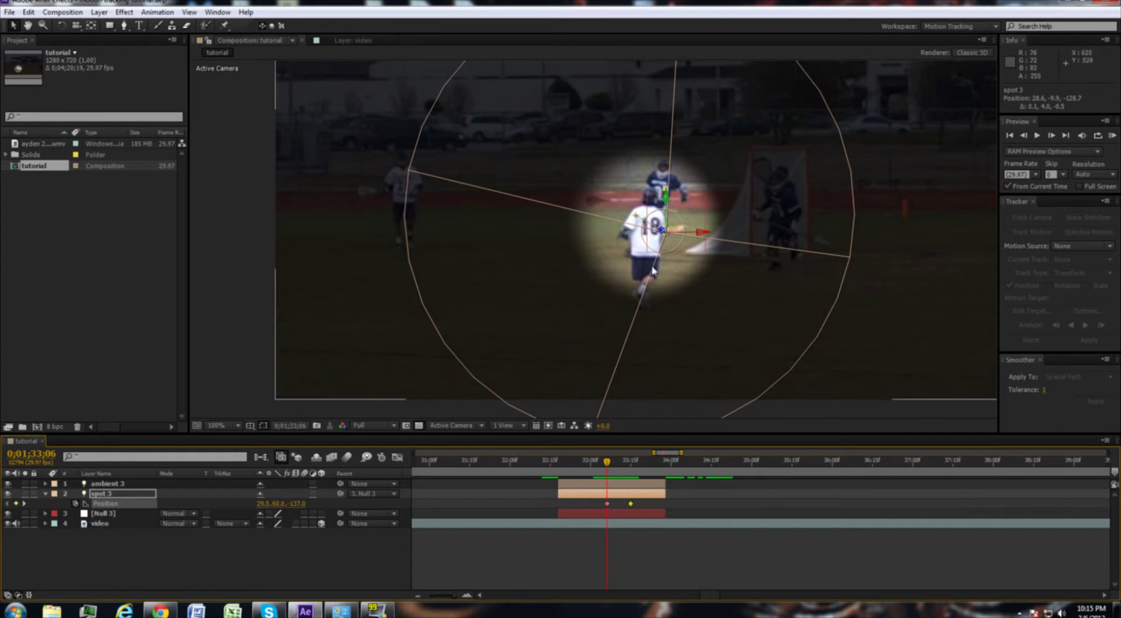
{"action": "left_click_drag", "start_coordinate": [665, 202], "coordinate": [693, 254]}
{"action": "key", "text": "Delete"}
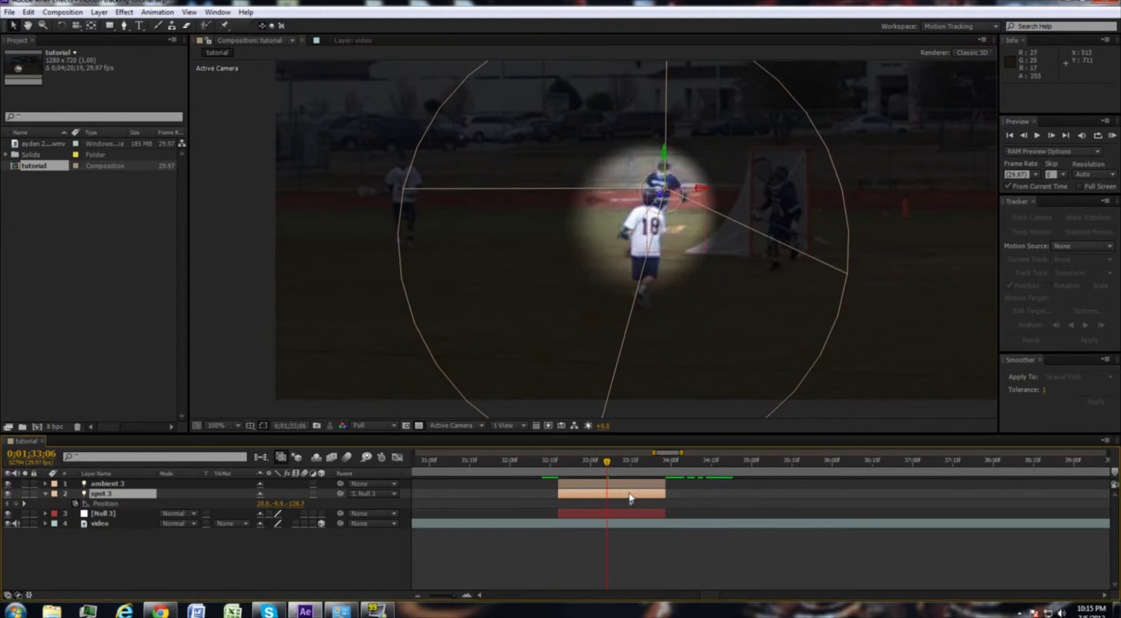
{"action": "left_click", "coordinate": [631, 504]}
{"action": "key", "text": "Delete"}
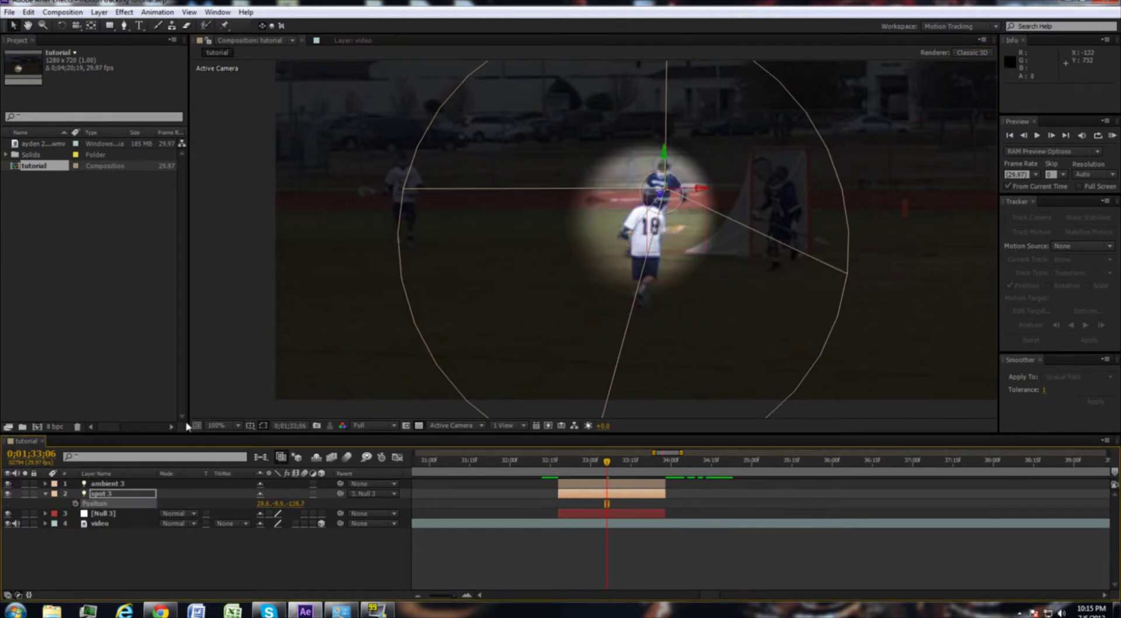
{"action": "left_click", "coordinate": [45, 494]}
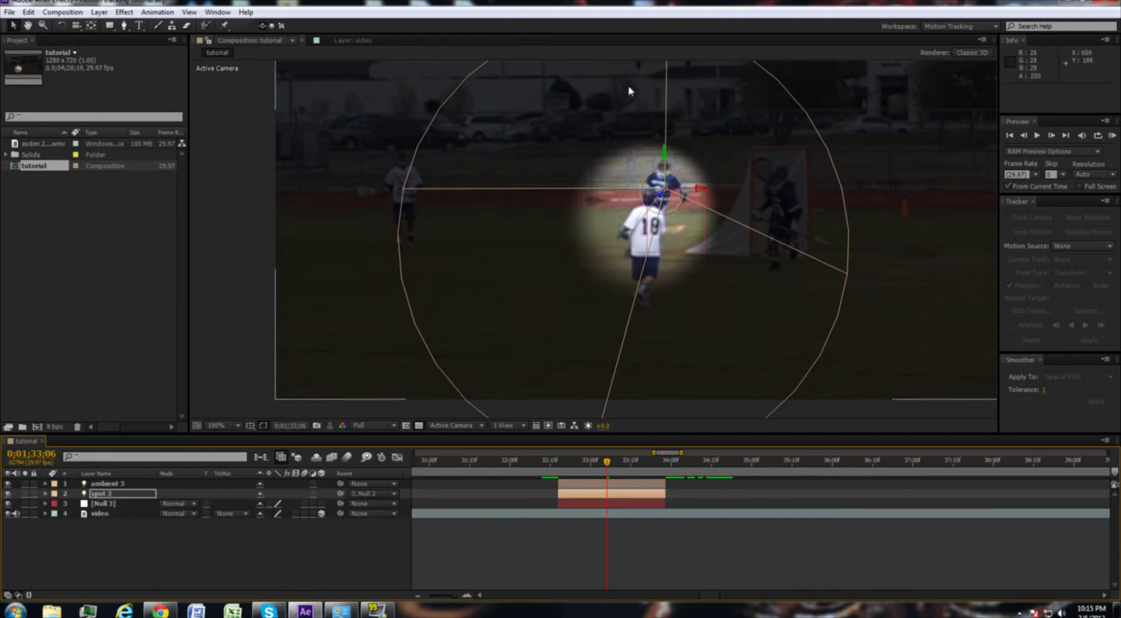
Step: Lower the spot 3 light onto player 18, to position about 29.5, 24.4, -135.4
{"action": "left_click_drag", "start_coordinate": [659, 173], "coordinate": [667, 190]}
{"action": "key", "text": "ctrl+z"}
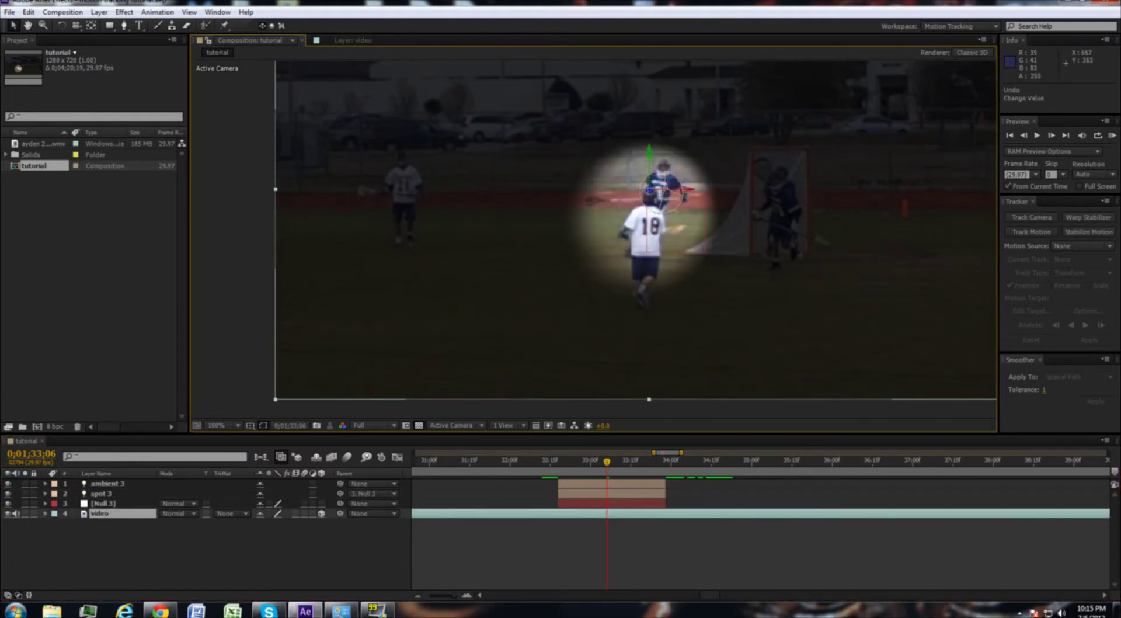
{"action": "left_click", "coordinate": [660, 188]}
{"action": "left_click_drag", "start_coordinate": [660, 188], "coordinate": [665, 201]}
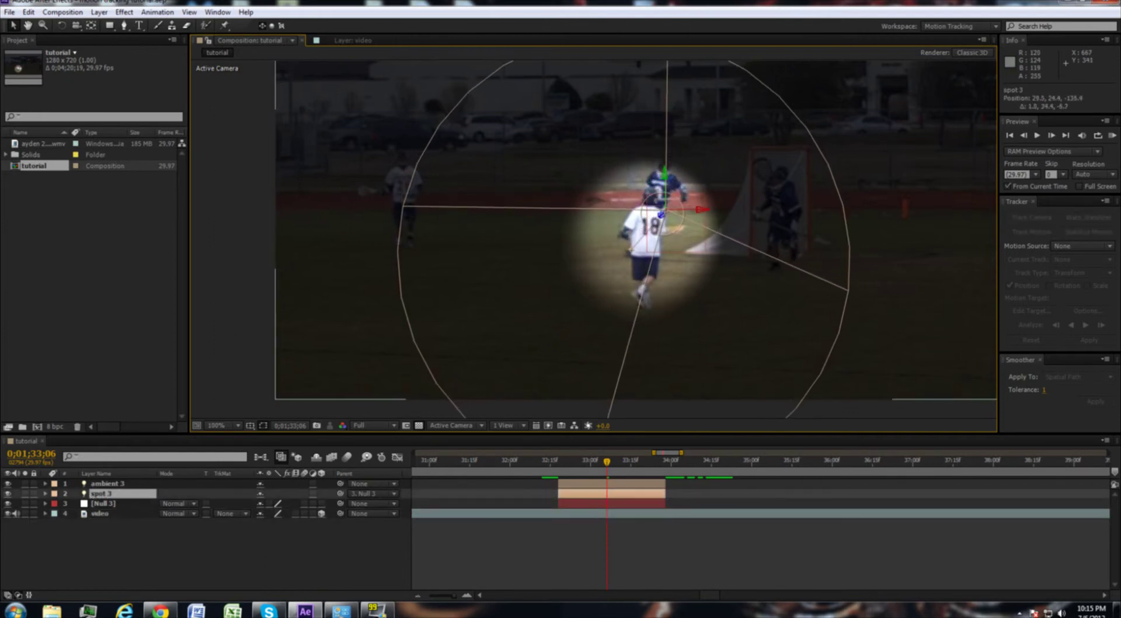
Step: Reveal the Position property of Null 3 and select all of its keyframes
{"action": "left_click", "coordinate": [103, 504]}
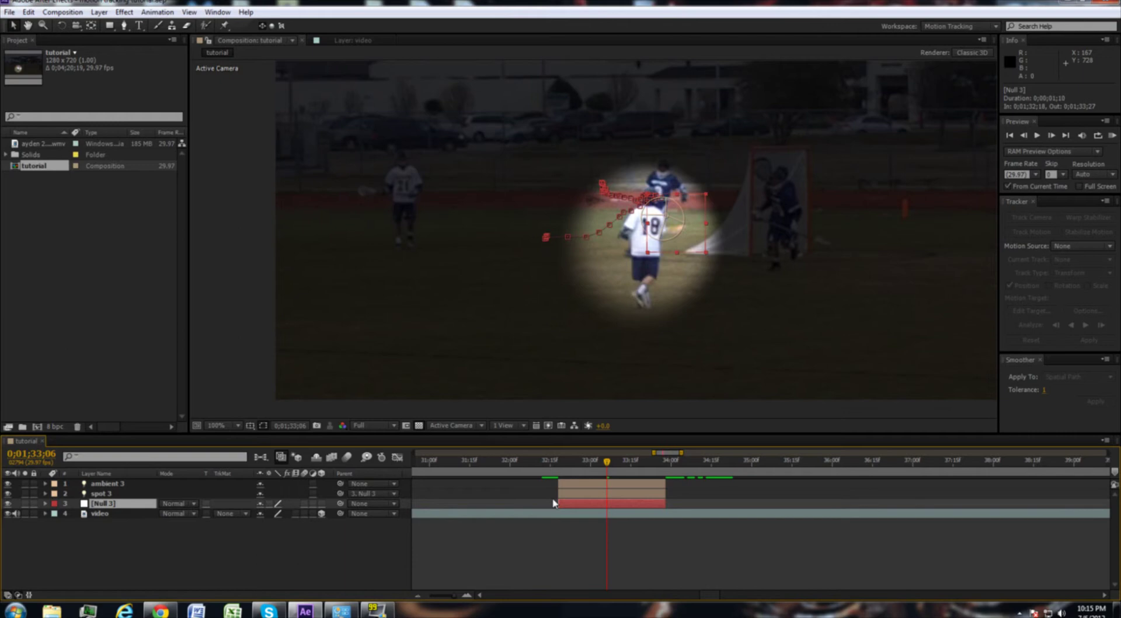
{"action": "key", "text": "p"}
{"action": "left_click_drag", "start_coordinate": [698, 518], "coordinate": [507, 511]}
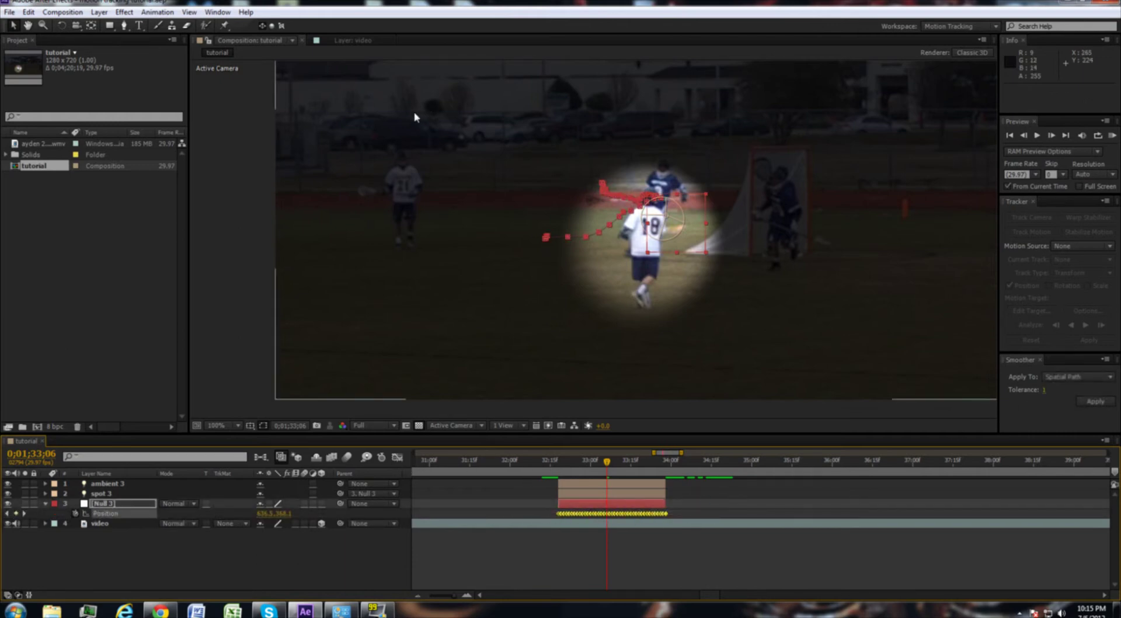
{"action": "left_click", "coordinate": [224, 12]}
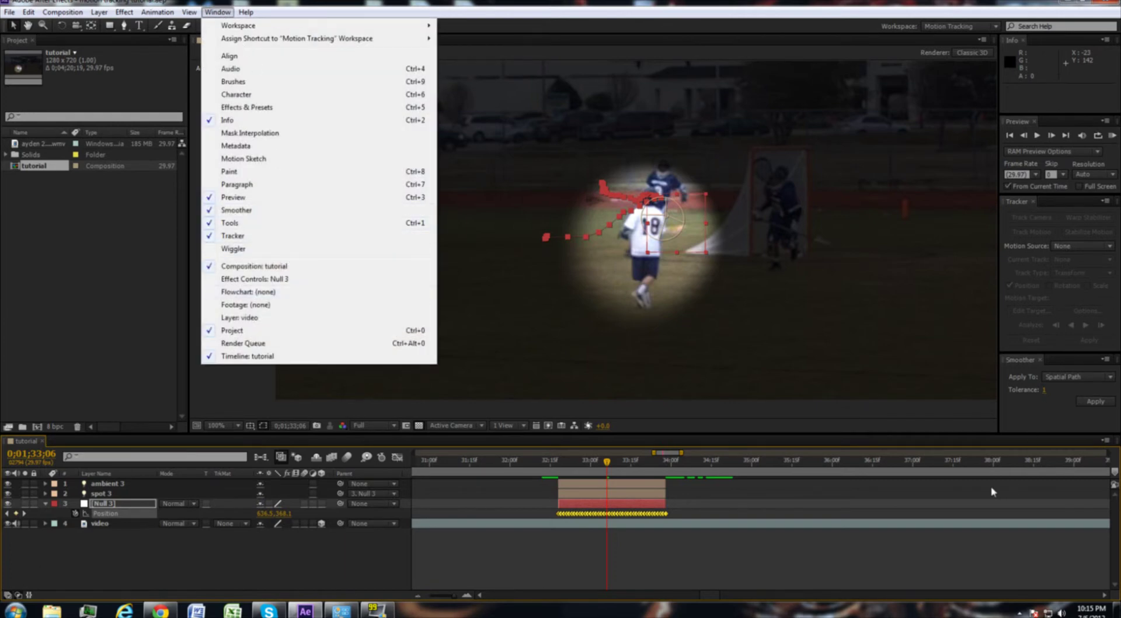
{"action": "left_click", "coordinate": [974, 492]}
{"action": "left_click_drag", "start_coordinate": [693, 516], "coordinate": [493, 514]}
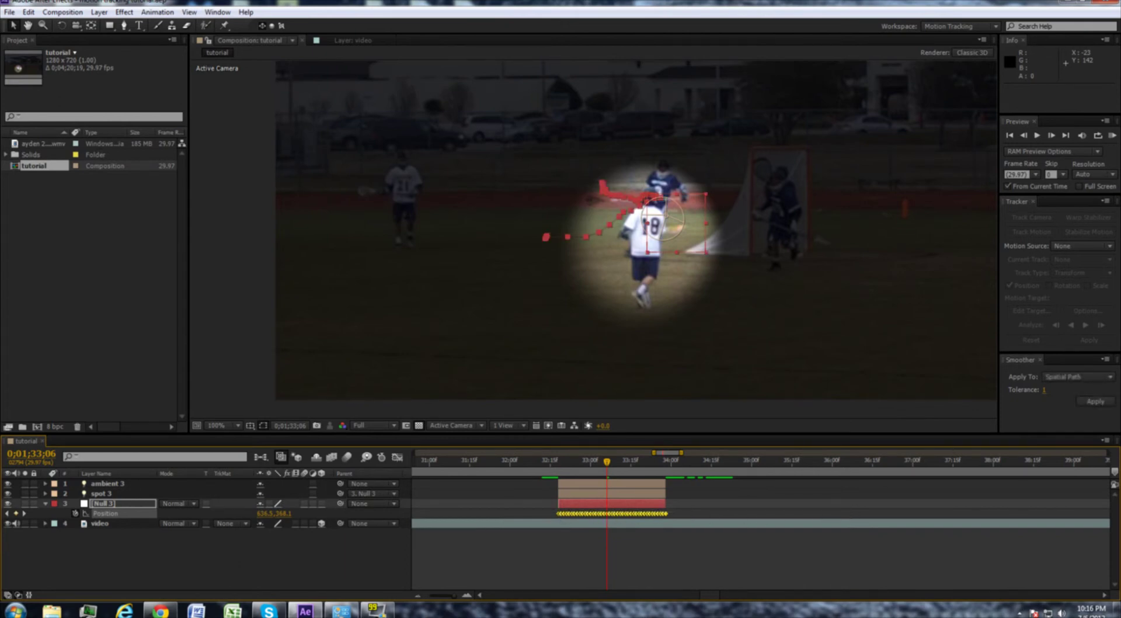
Step: Smooth the spatial path of Null 3's selected Position keyframes with a Smoother tolerance of 0.5, and inspect the motion path
{"action": "left_click", "coordinate": [1044, 390]}
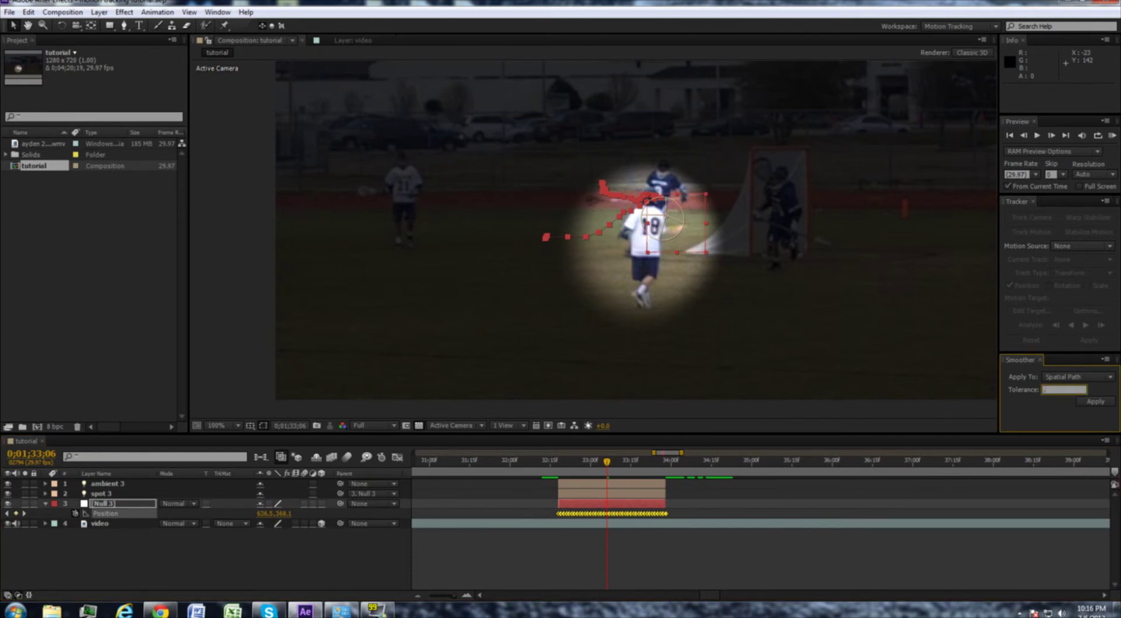
{"action": "type", "text": ".5"}
{"action": "key", "text": "Return"}
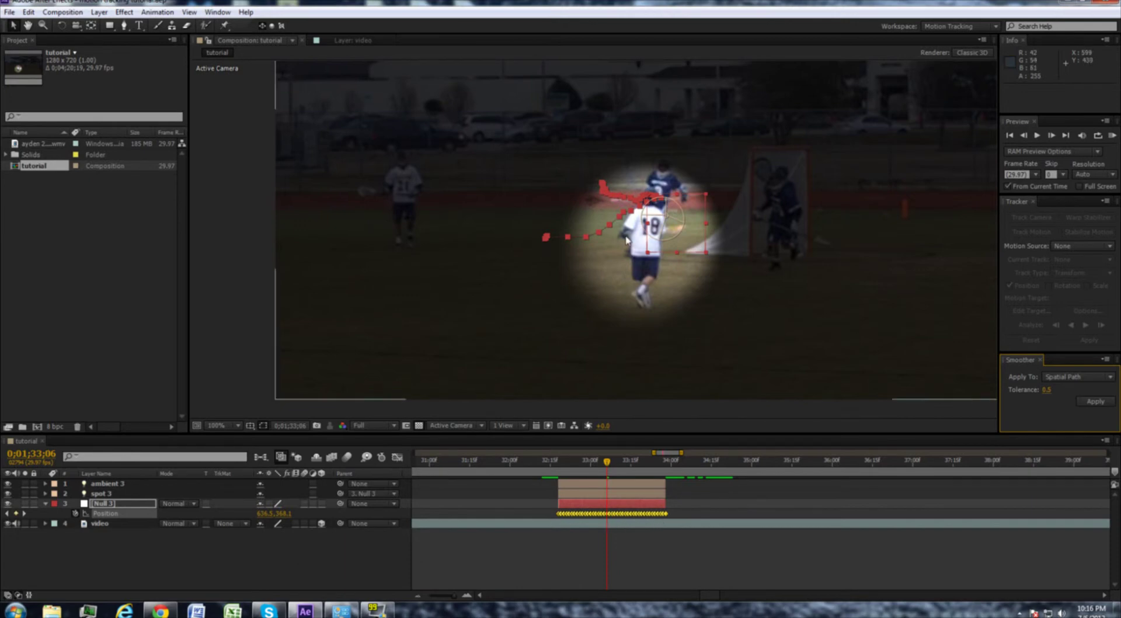
{"action": "key", "text": "period"}
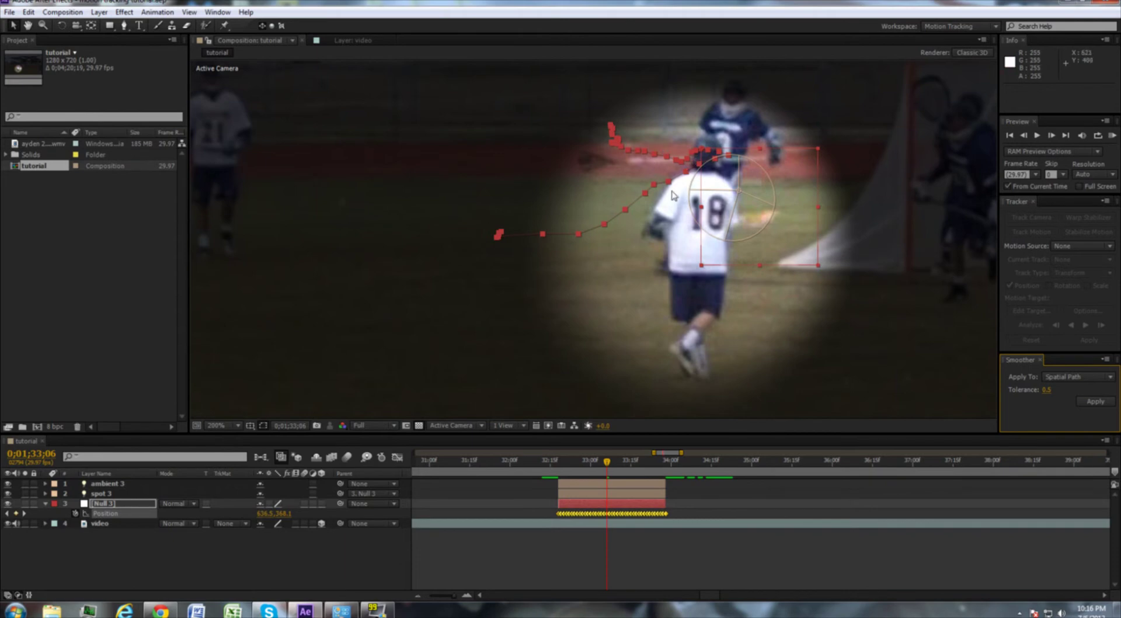
{"action": "scroll", "coordinate": [772, 284], "scroll_direction": "up", "scroll_amount": 1}
{"action": "scroll", "coordinate": [760, 272], "scroll_direction": "down", "scroll_amount": 2}
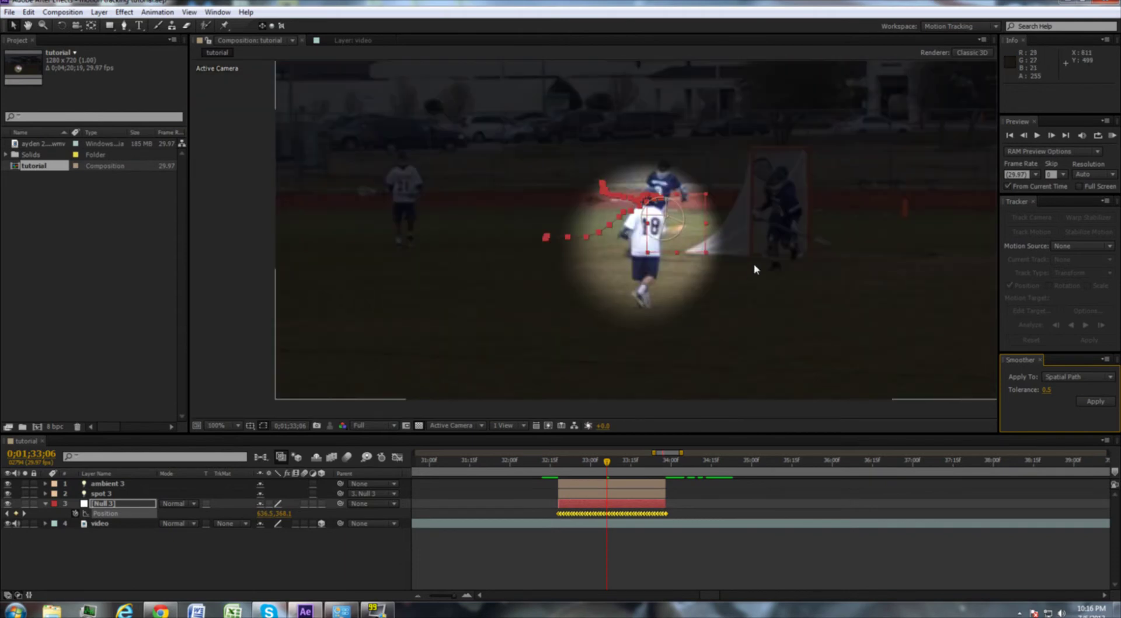
{"action": "scroll", "coordinate": [771, 274], "scroll_direction": "up", "scroll_amount": 1}
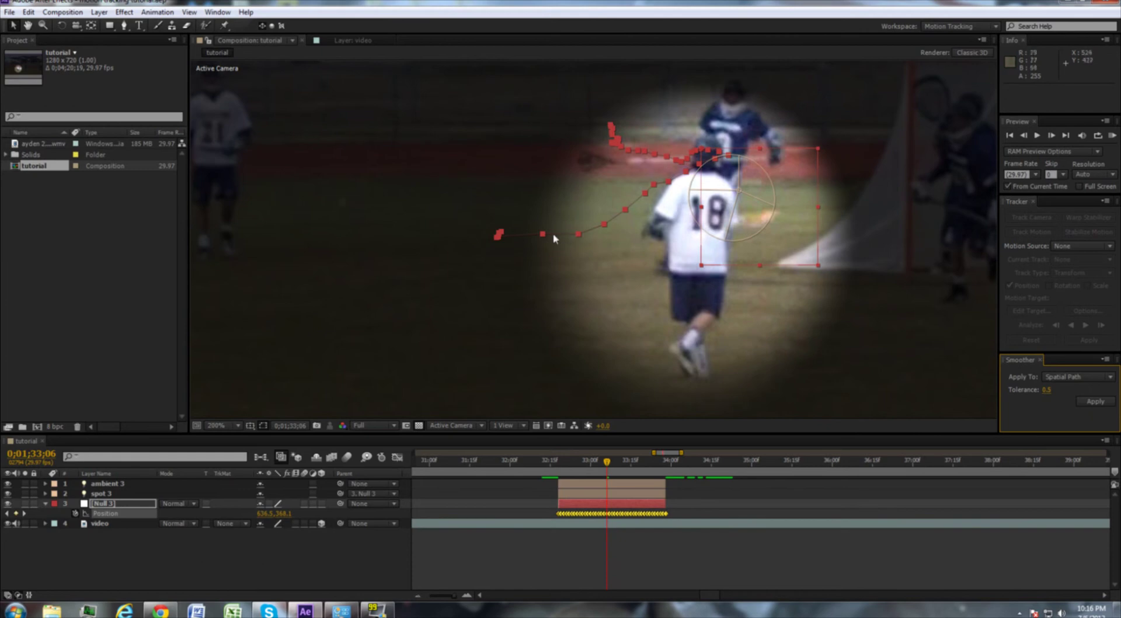
{"action": "left_click", "coordinate": [1092, 402]}
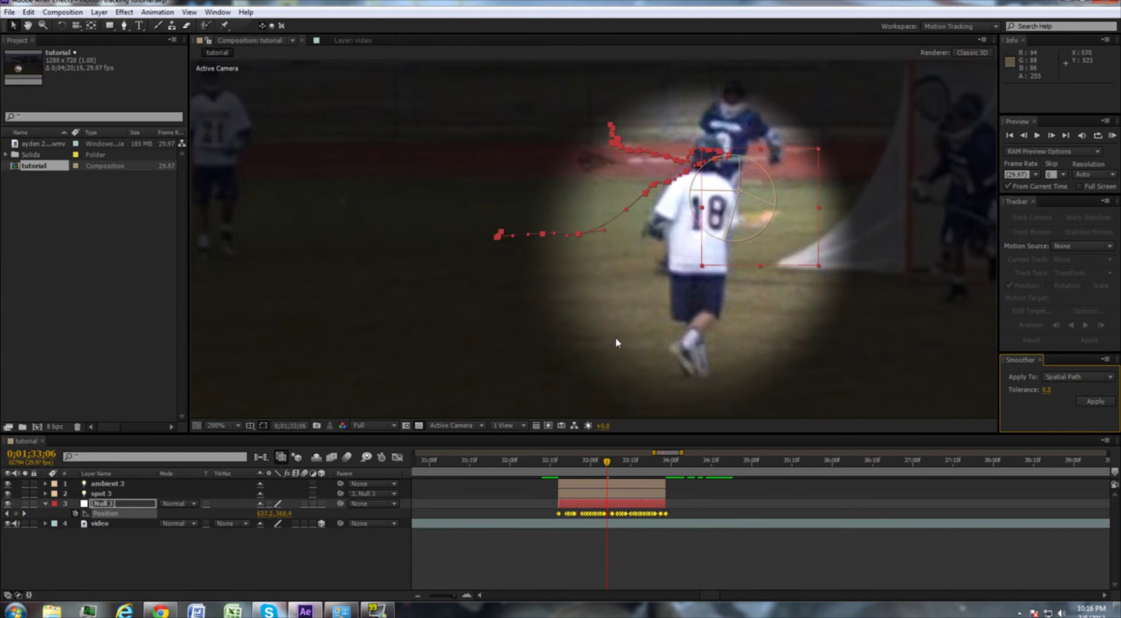
{"action": "key", "text": "period"}
{"action": "key", "text": "period"}
{"action": "key", "text": "comma"}
{"action": "key", "text": "comma"}
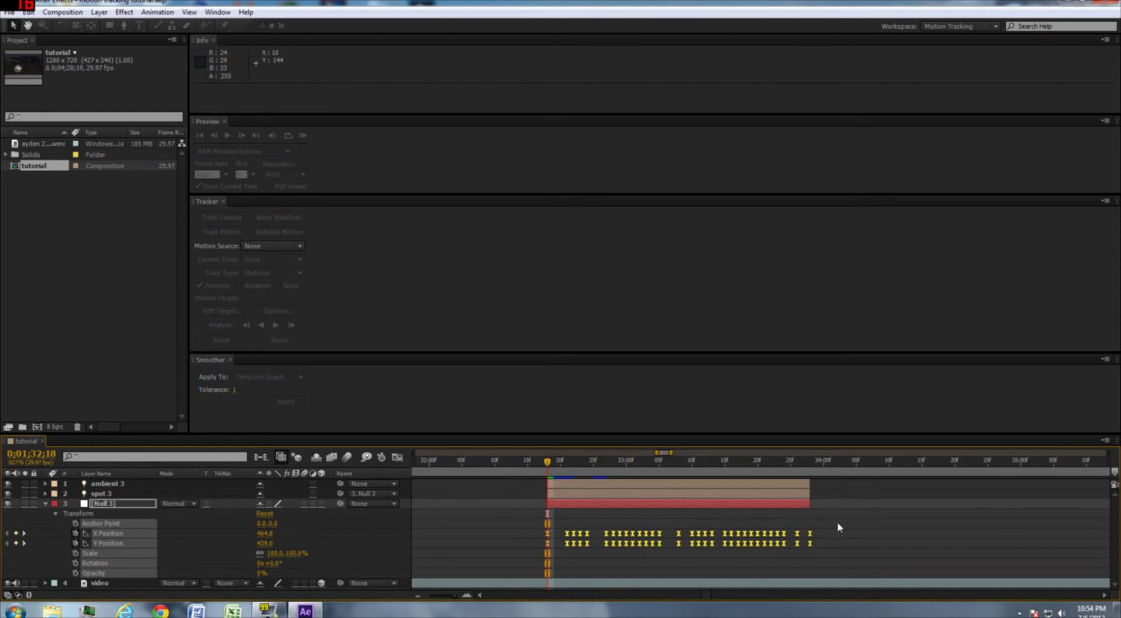
Step: Select all the X Position and Y Position keyframes of Null 3
{"action": "left_click_drag", "start_coordinate": [840, 527], "coordinate": [477, 577]}
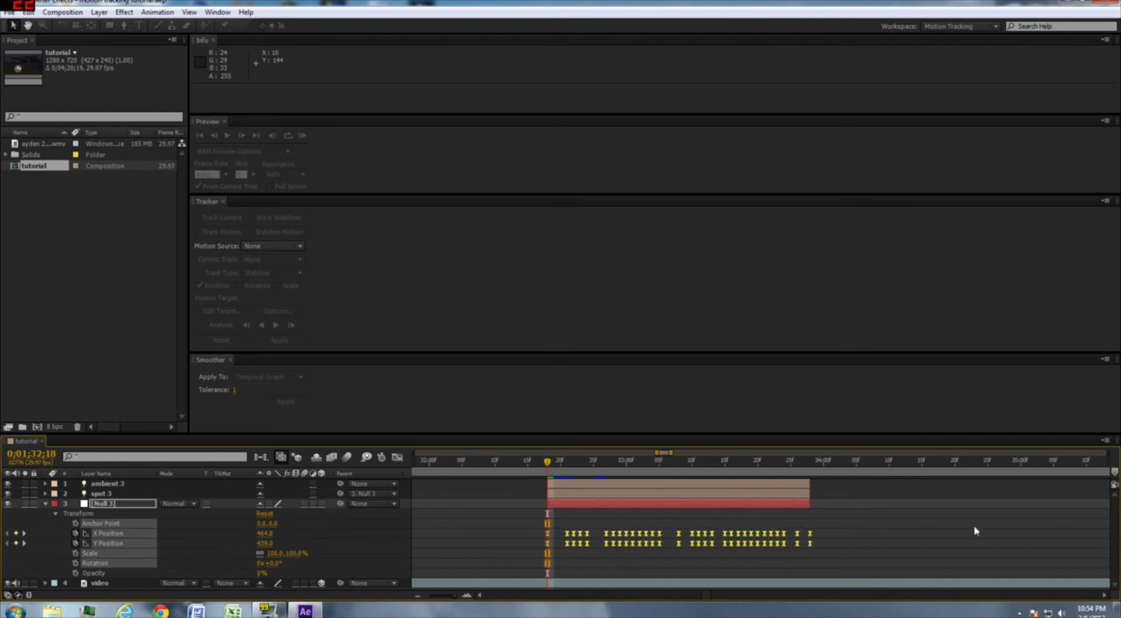